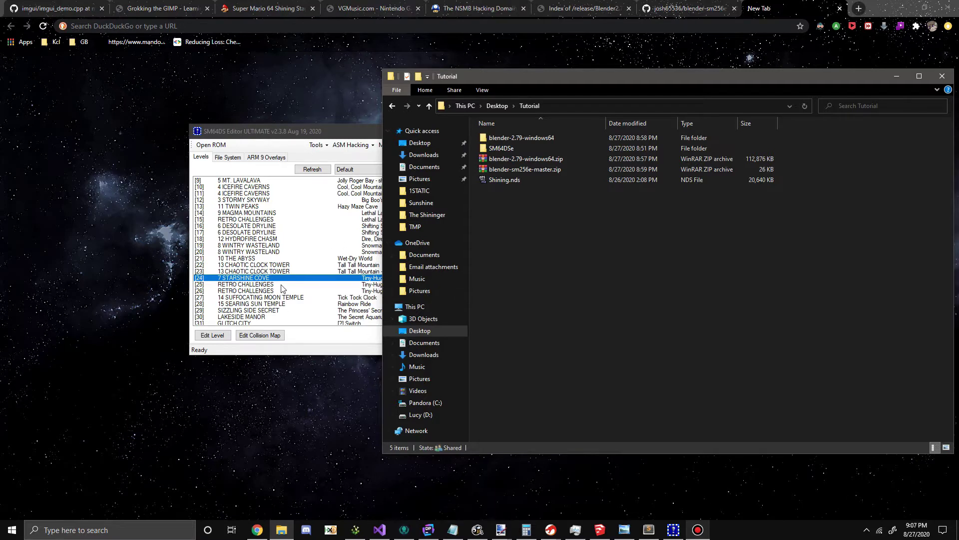
- Compare the shading of THE ABYSS and TWIN PEAKS level versions around the round arena, sand rooms and icy area
scroll(273, 280, "up", 1)
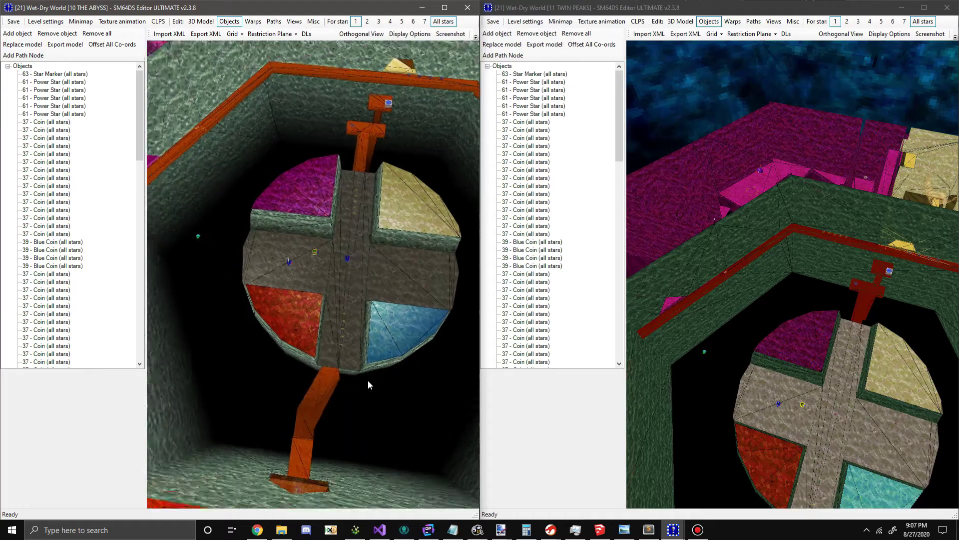
scroll(368, 379, "down", 5)
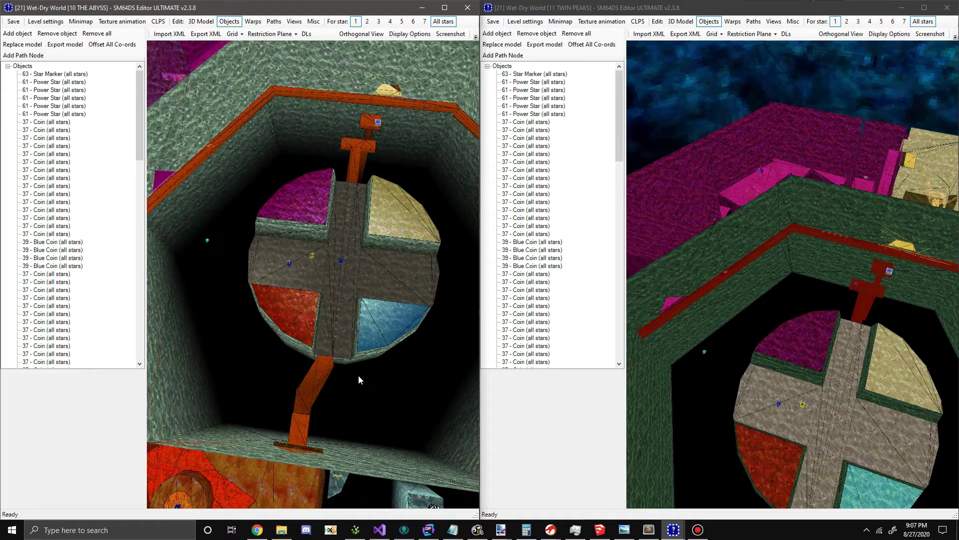
scroll(818, 362, "down", 3)
right_click_drag(811, 363, 775, 324)
left_click_drag(775, 324, 650, 219)
left_click_drag(382, 196, 283, 261)
left_click_drag(862, 261, 429, 220)
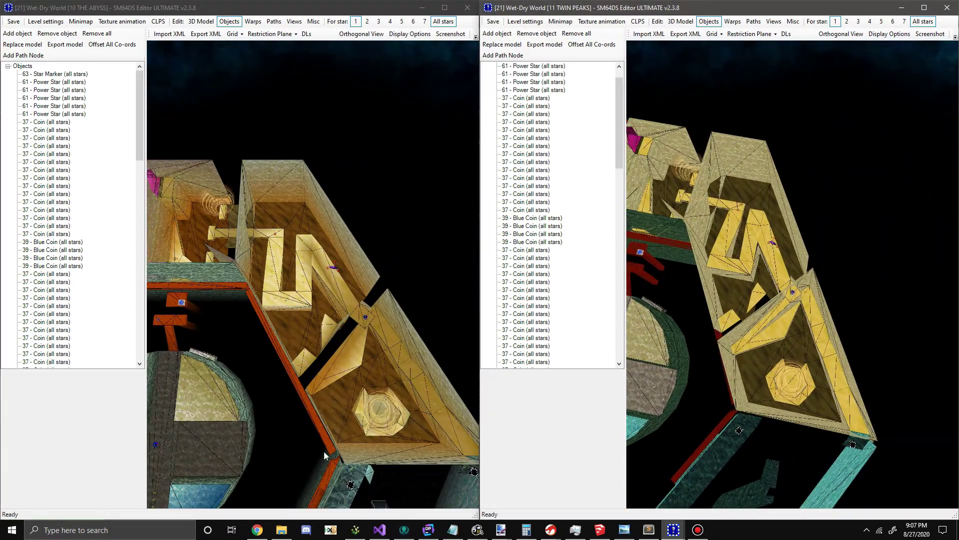
left_click_drag(324, 451, 268, 175)
right_click_drag(268, 175, 230, 135)
left_click_drag(280, 369, 262, 153)
right_click_drag(780, 295, 834, 435)
left_click_drag(834, 436, 747, 50)
left_click_drag(805, 400, 325, 294)
left_click_drag(814, 270, 745, 328)
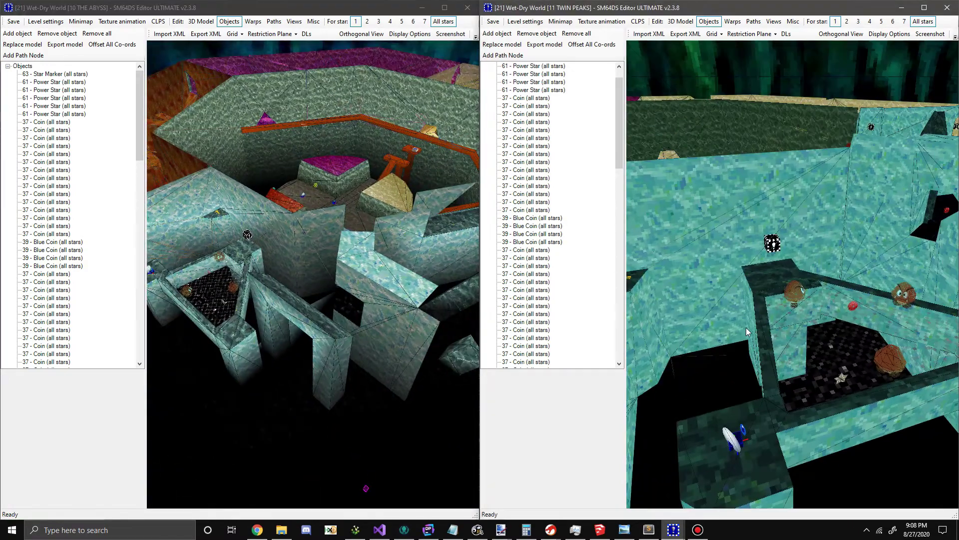
- Compare the lava room's shading in both level versions, then close the level editor
scroll(746, 328, "down", 3)
left_click_drag(395, 320, 323, 280)
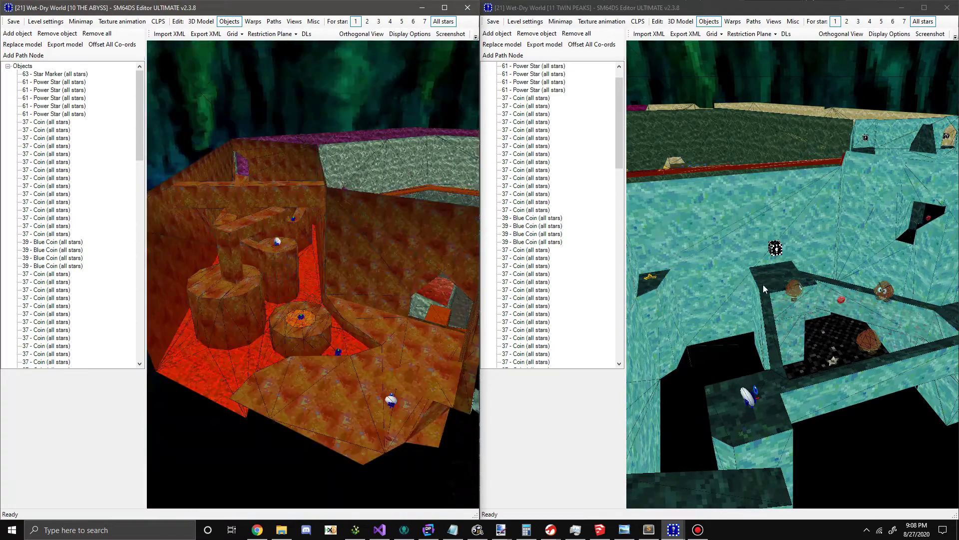
right_click_drag(763, 284, 879, 247)
scroll(879, 247, "up", 3)
scroll(761, 268, "down", 4)
right_click_drag(761, 267, 838, 249)
scroll(838, 249, "up", 2)
left_click_drag(838, 254, 852, 345)
left_click_drag(323, 275, 299, 293)
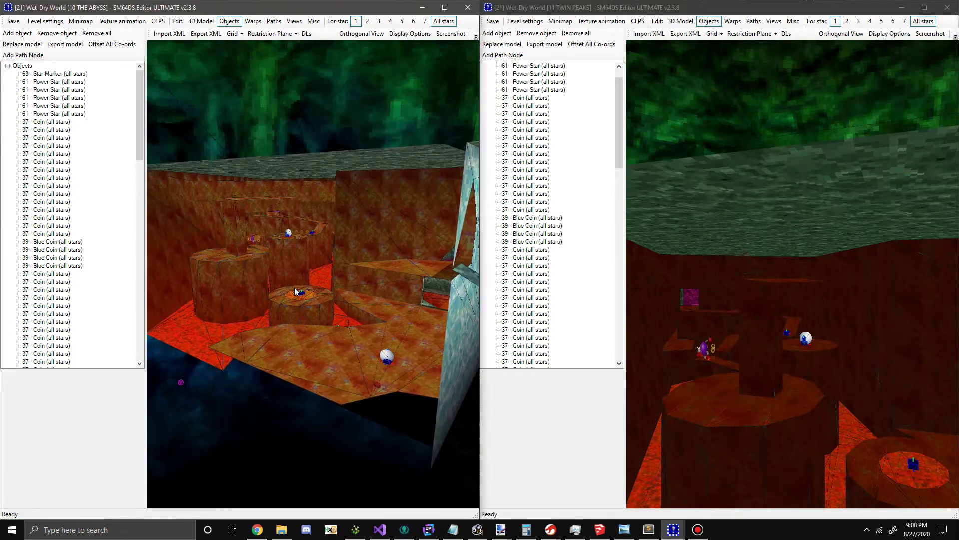
left_click_drag(360, 262, 298, 292)
left_click(469, 7)
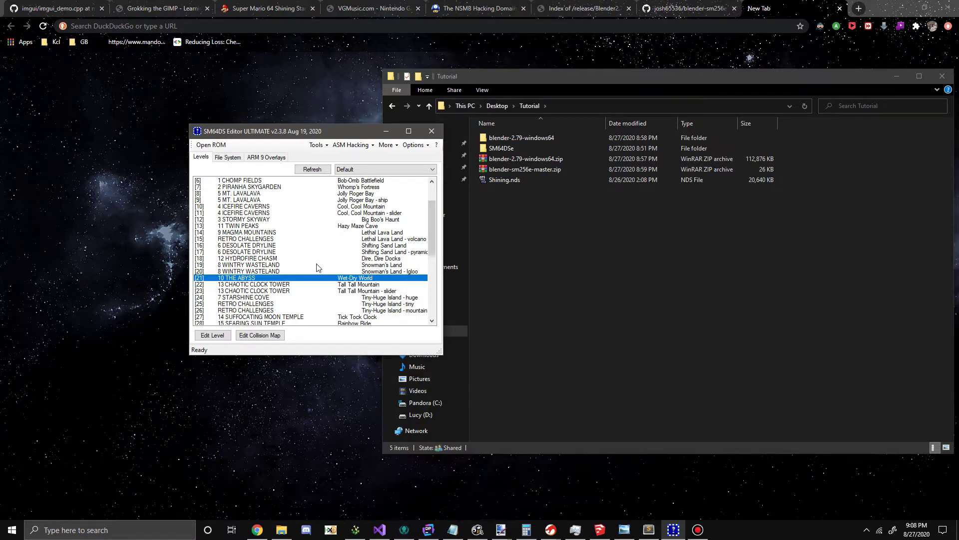
- Uncover the Tutorial folder and review its Blender, SM64DSe and blender-sm256e-master items
left_click_drag(321, 134, 218, 137)
left_click(613, 216)
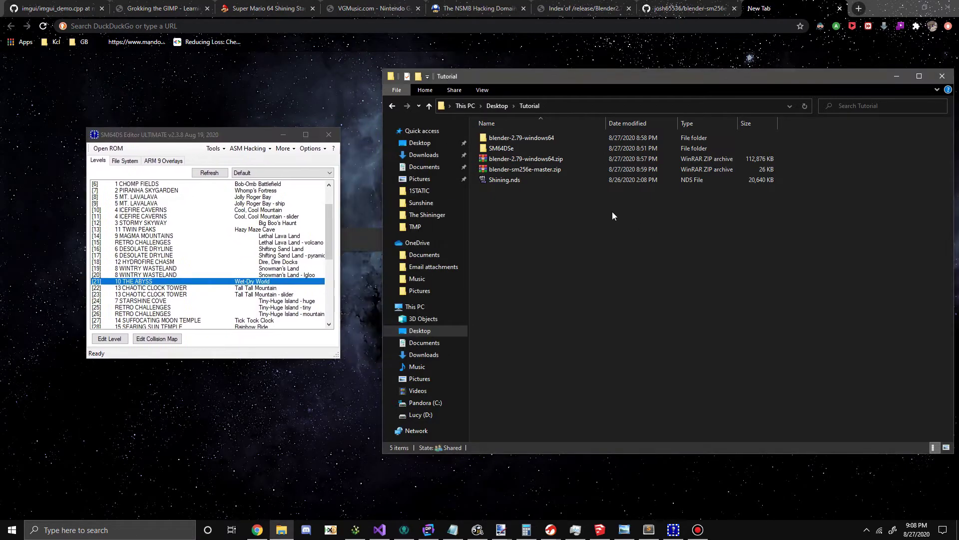
left_click(546, 138)
left_click(549, 148)
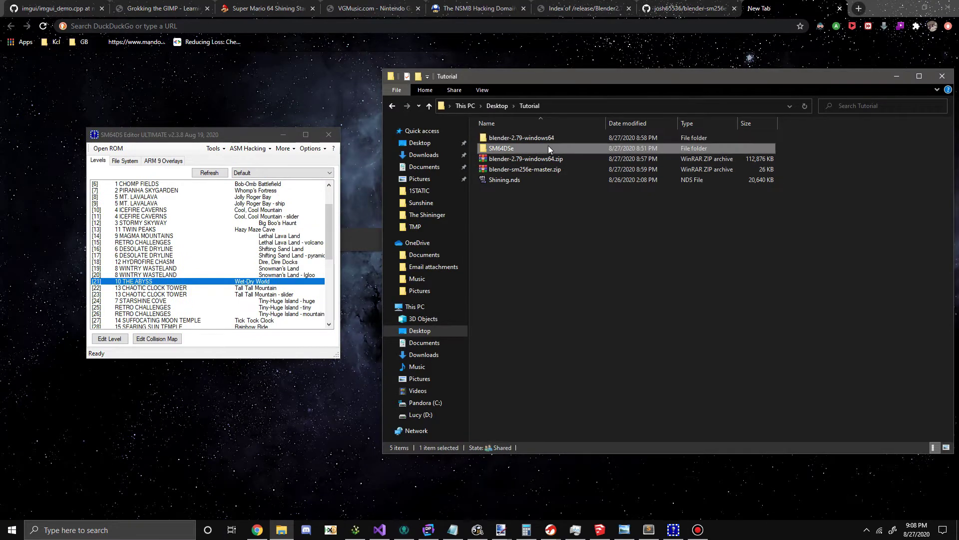
left_click(523, 170)
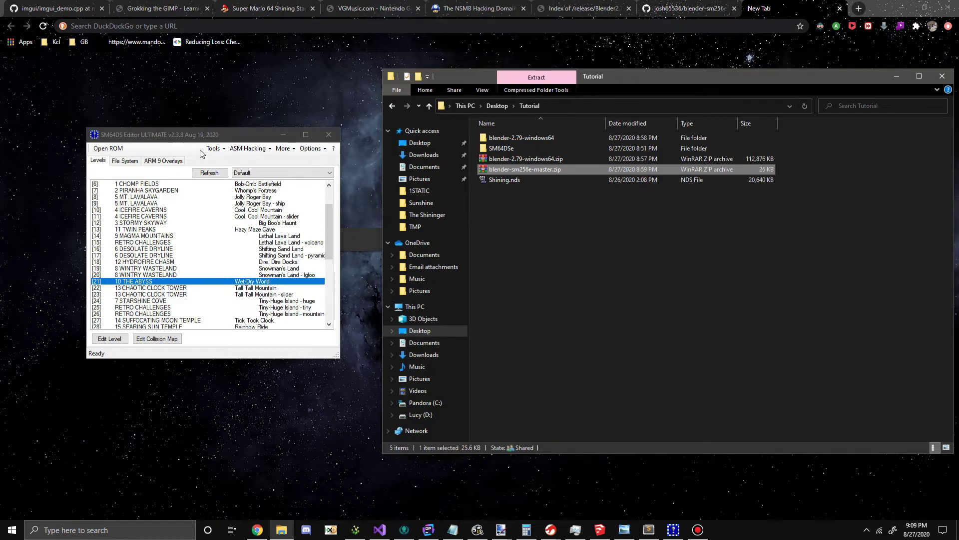
left_click_drag(193, 137, 195, 137)
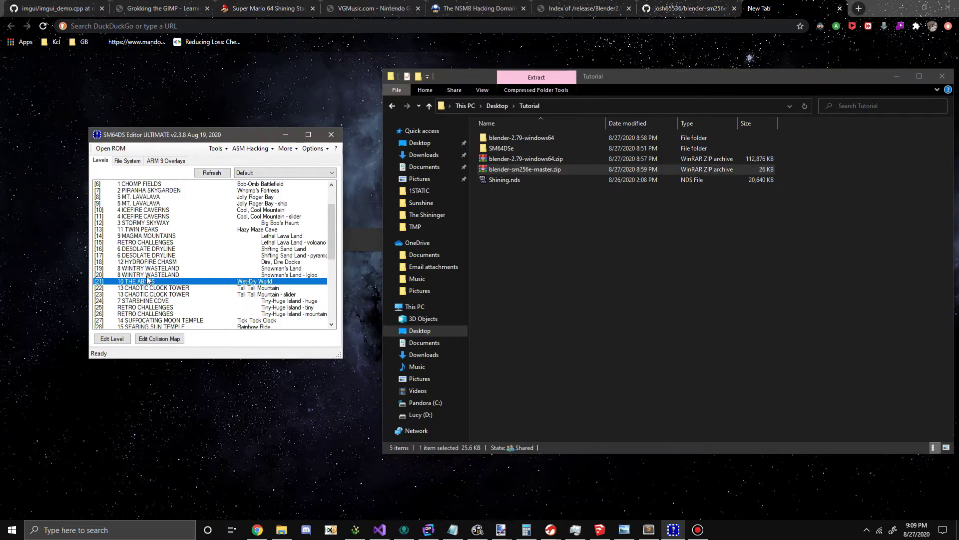
- Open level 24, 7 STARSHINE COVE, in a maximized level editor and inspect its unshaded islands and walls
double_click(157, 300)
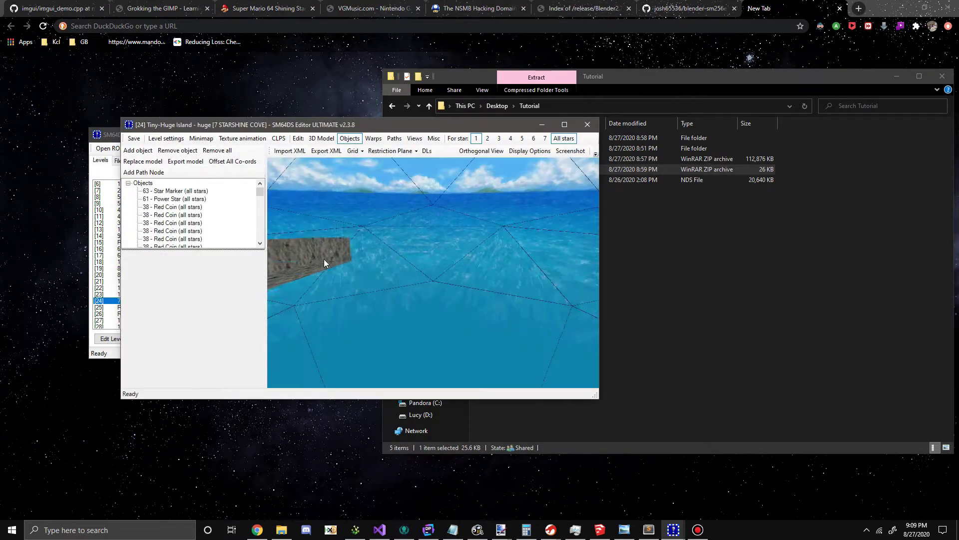
left_click_drag(318, 261, 379, 280)
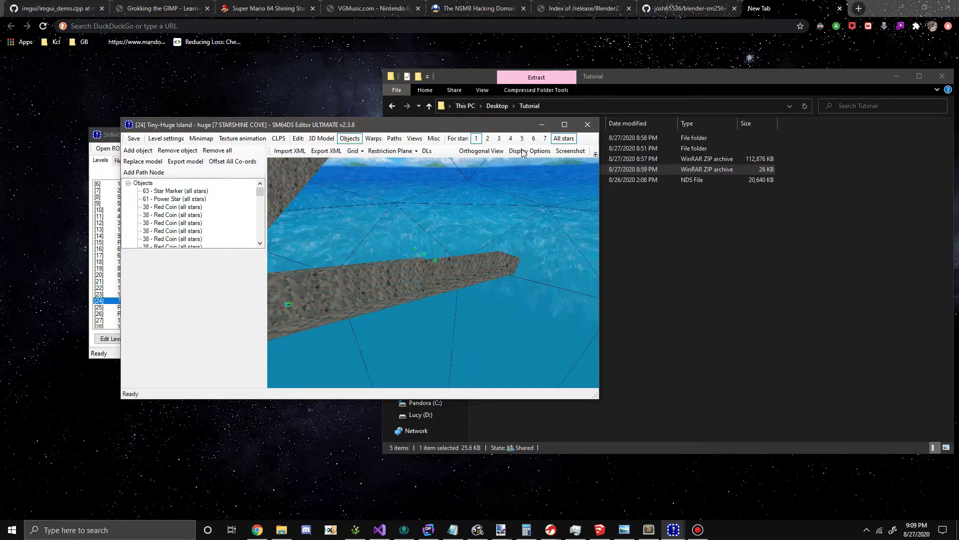
left_click(570, 125)
scroll(367, 178, "down", 5)
right_click_drag(334, 169, 505, 259)
left_click_drag(505, 259, 392, 439)
left_click_drag(403, 363, 314, 110)
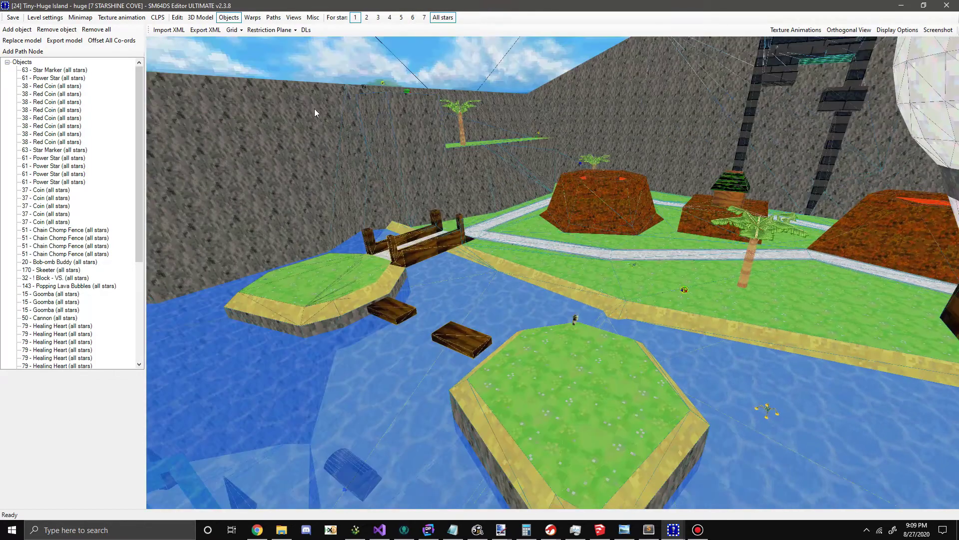
- Check the level model's target file name in the model importer, then close the importer and the level editor
left_click(211, 18)
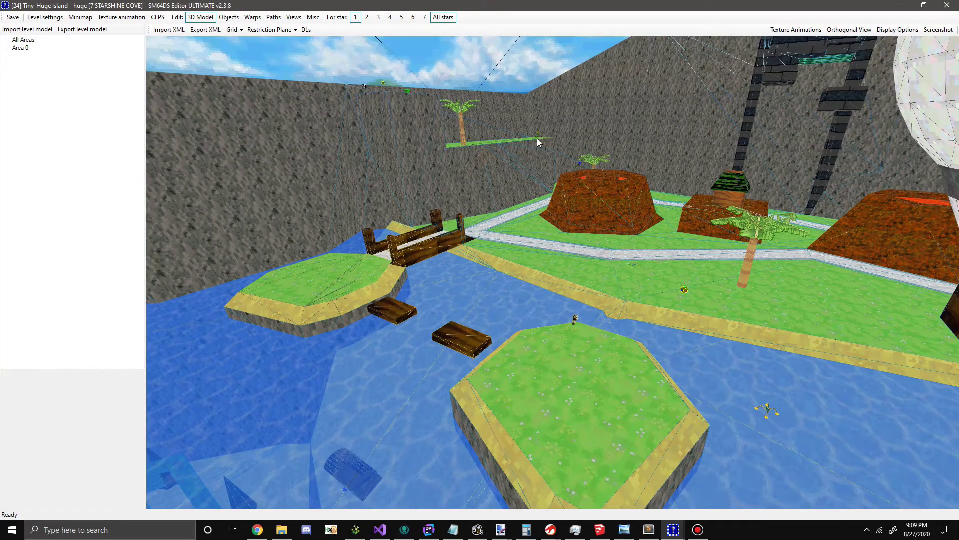
left_click_drag(540, 145, 572, 300)
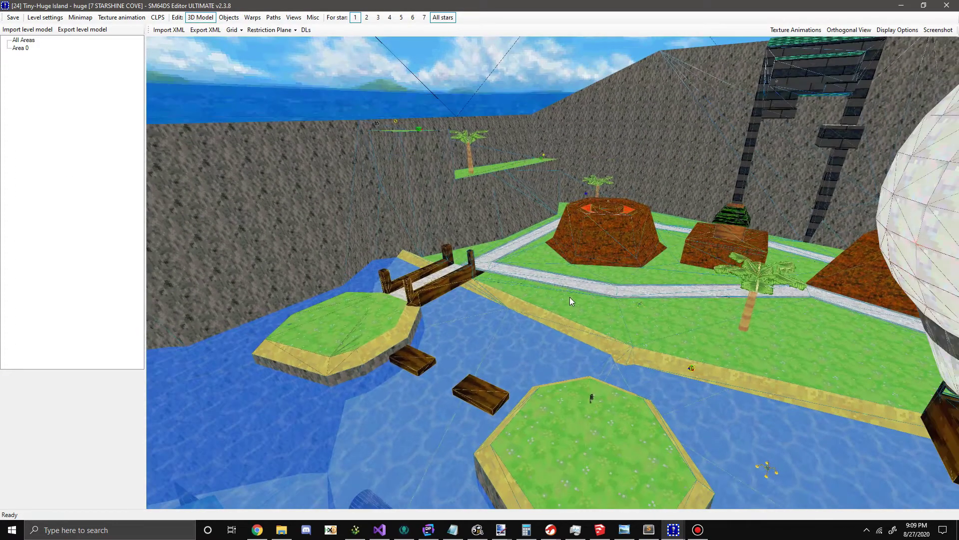
left_click(19, 31)
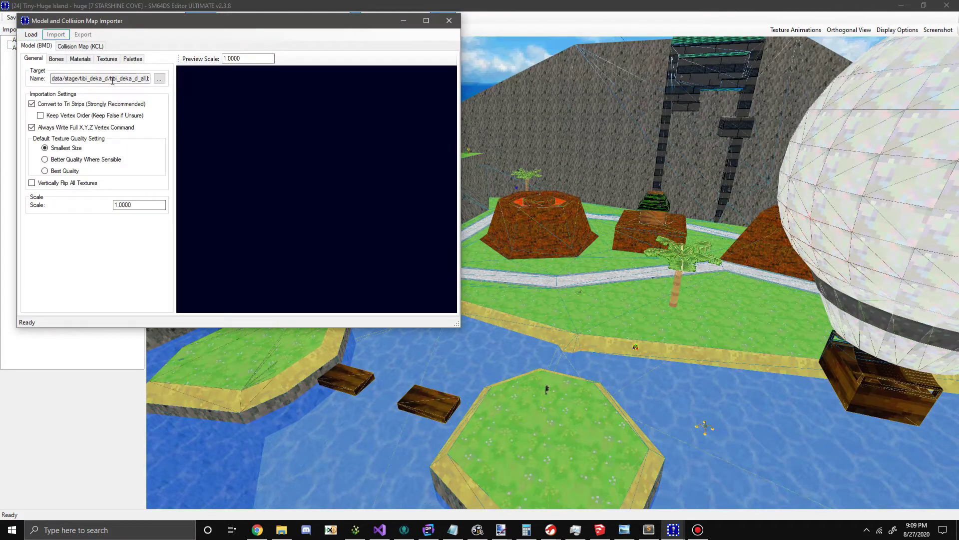
left_click_drag(63, 80, 153, 88)
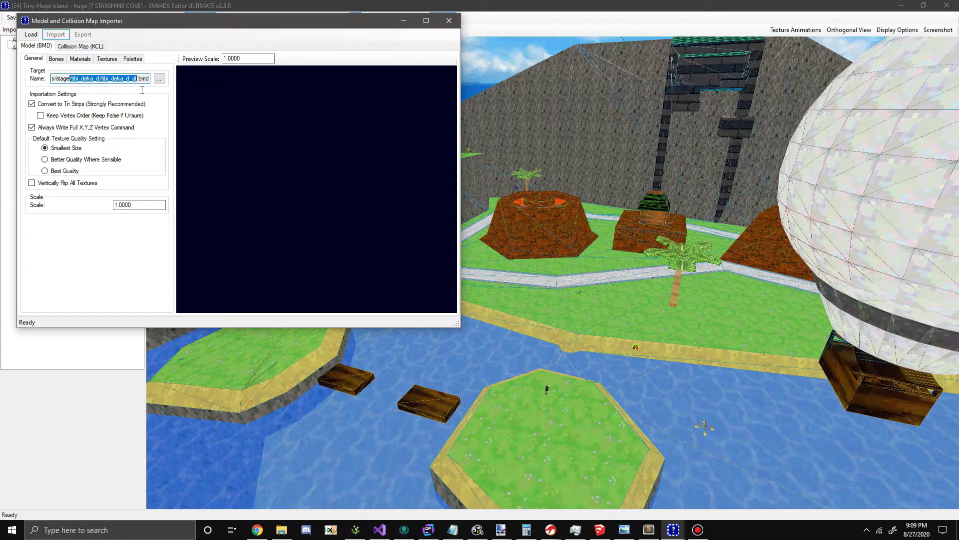
left_click(124, 78)
left_click(448, 20)
left_click(947, 6)
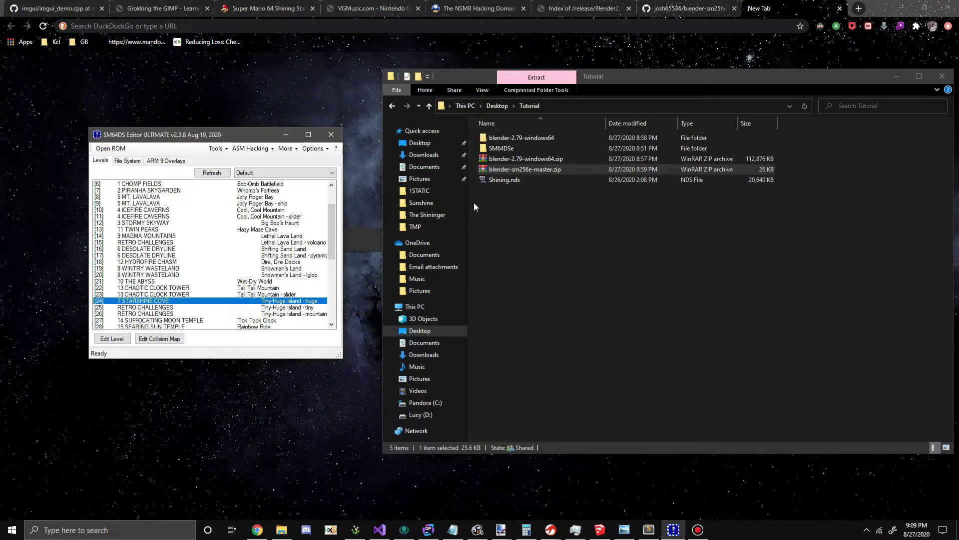
- Browse the ROM file system to data/stage and expand the tibi_deka_d folder
left_click(127, 163)
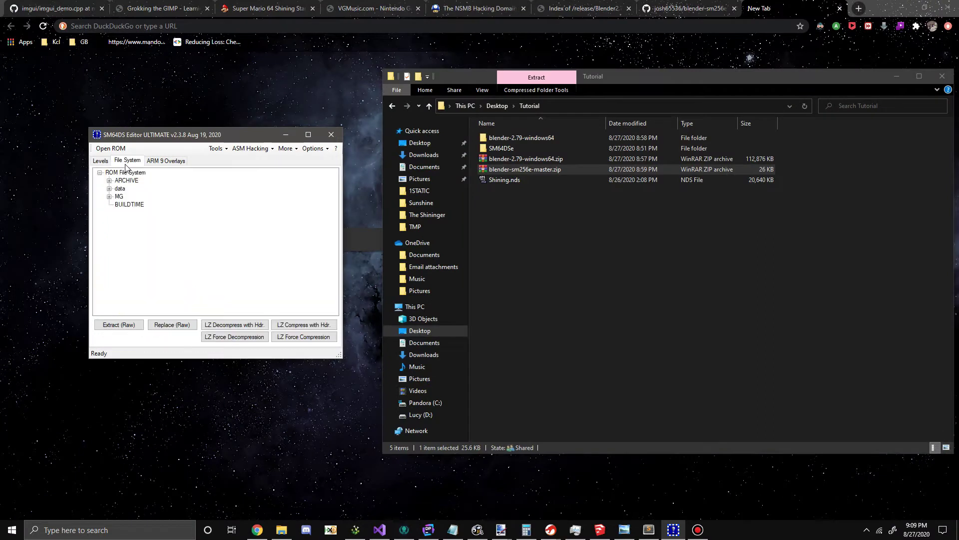
left_click(109, 189)
left_click(119, 260)
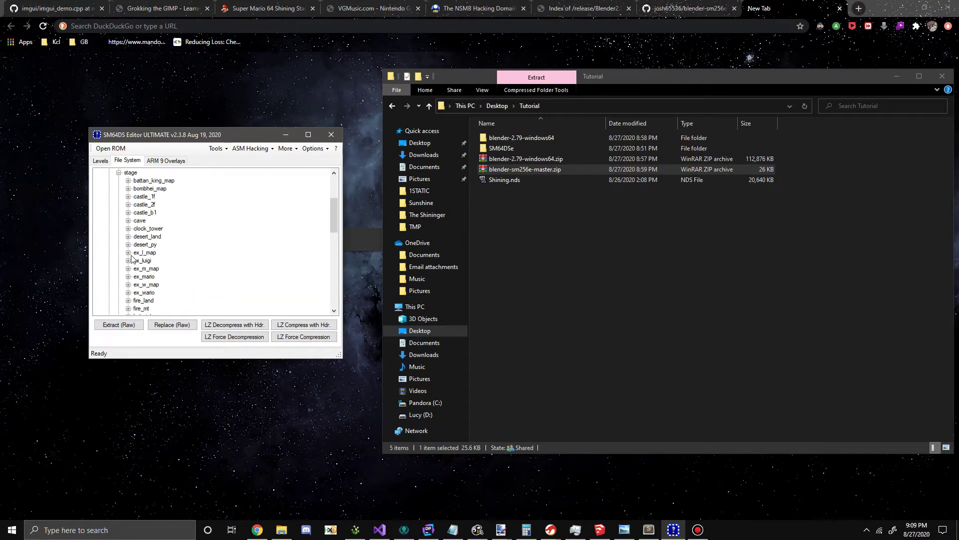
scroll(145, 243, "down", 3)
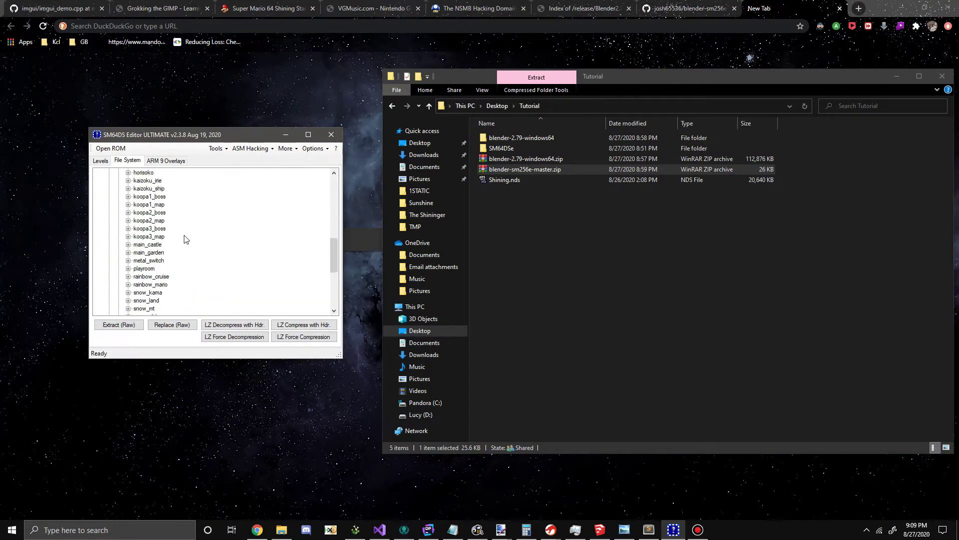
scroll(154, 251, "down", 7)
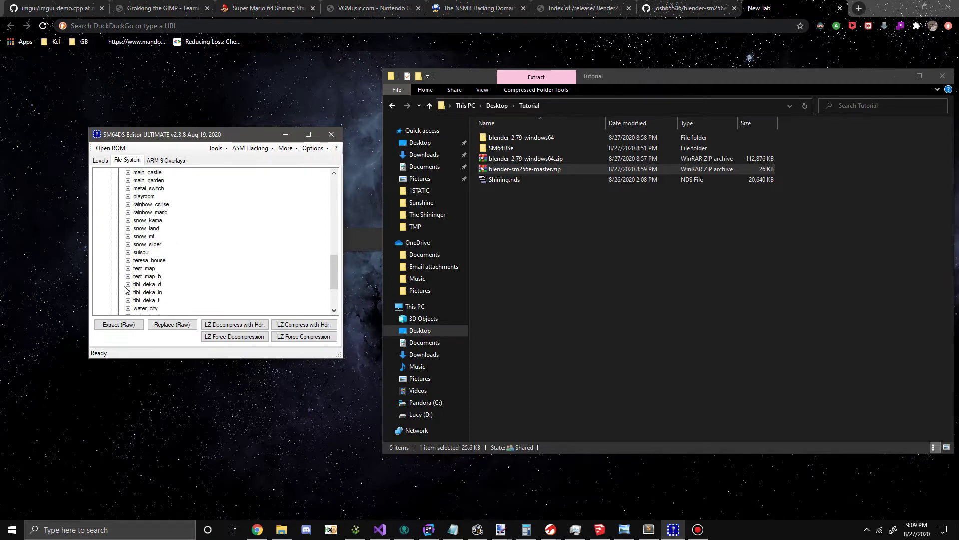
left_click(128, 284)
scroll(180, 277, "down", 2)
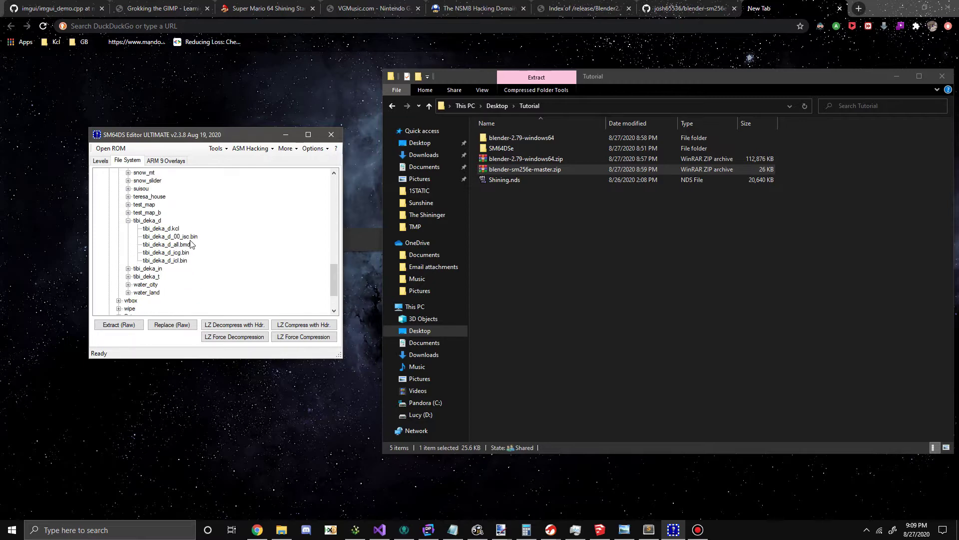
- Examine where versus stage models are stored in ARCHIVE by expanding vs1.narc down to vs_main, then collapse ARCHIVE
scroll(190, 244, "up", 20)
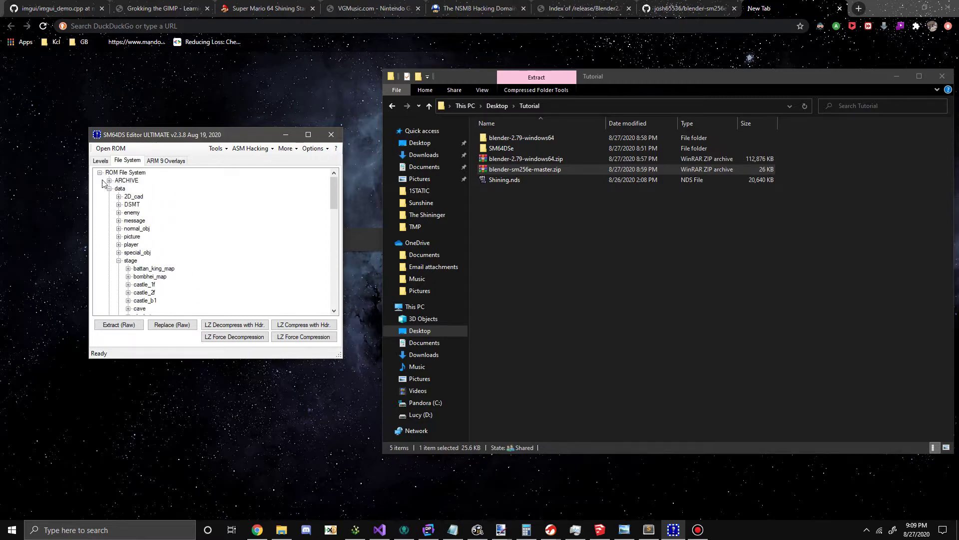
left_click(109, 180)
left_click(119, 197)
left_click(128, 204)
left_click(119, 197)
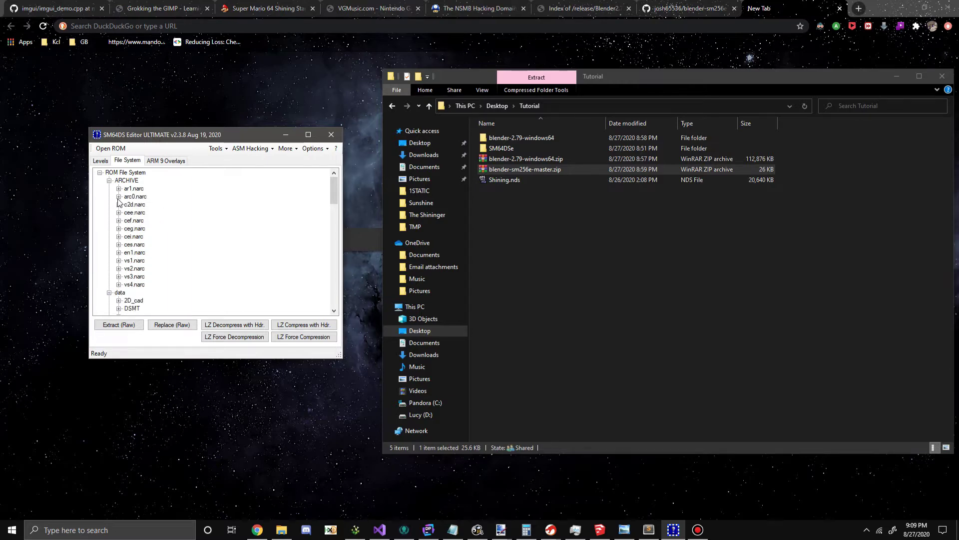
left_click(119, 252)
left_click(119, 253)
left_click(119, 253)
left_click(119, 269)
left_click(128, 277)
left_click(137, 285)
left_click(147, 292)
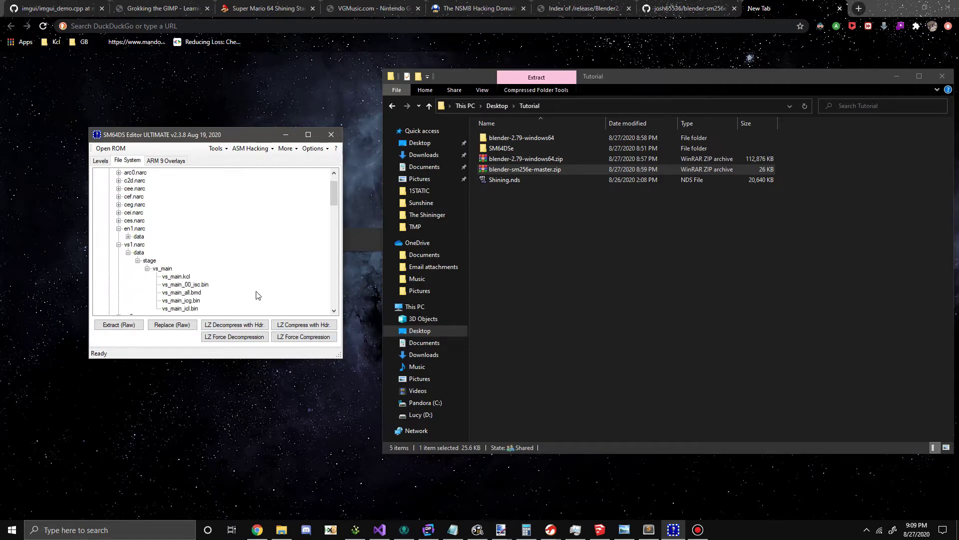
scroll(203, 282, "up", 1)
left_click(109, 180)
- Extract tibi_deka_d_all.bmd raw into the Desktop's Tutorial folder as StarshineNoShading.bmd
scroll(160, 248, "down", 15)
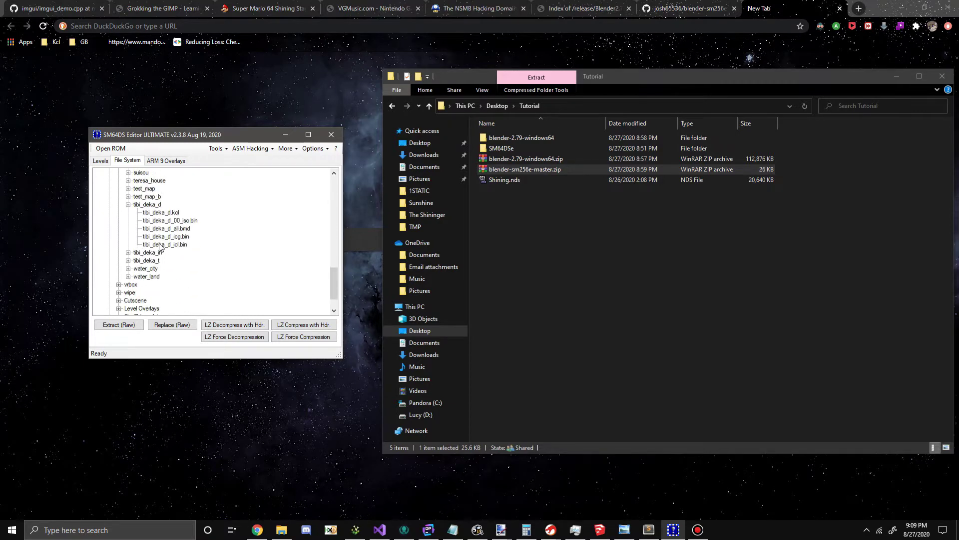
left_click(180, 230)
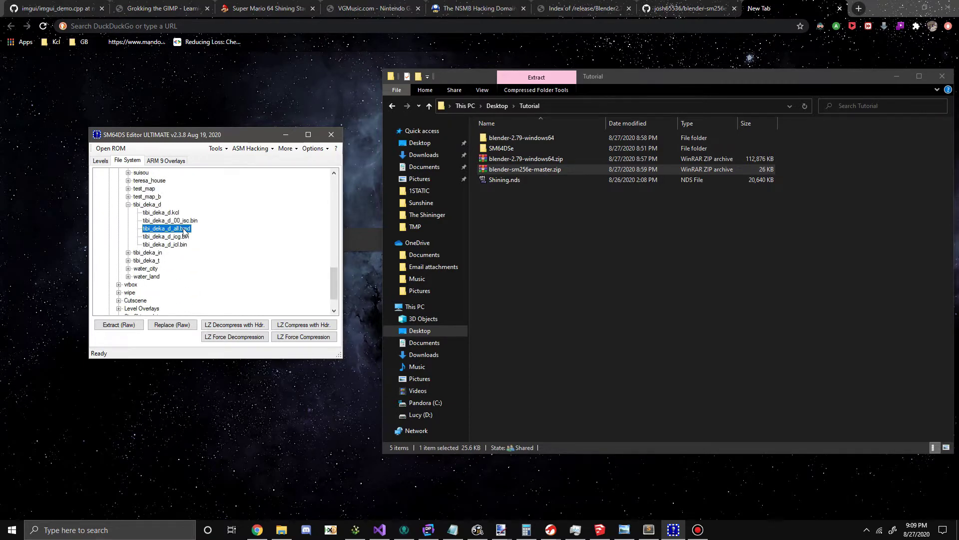
left_click(142, 325)
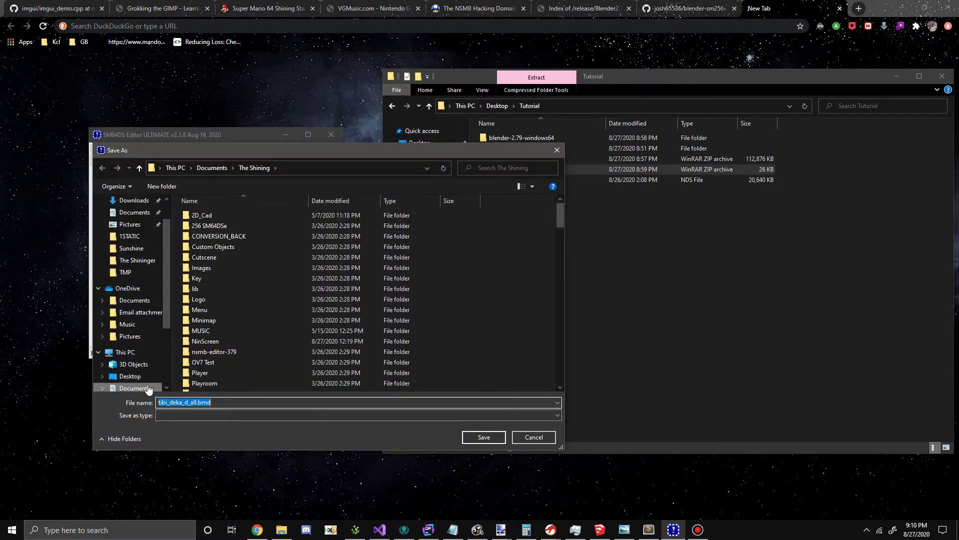
left_click(131, 376)
double_click(202, 215)
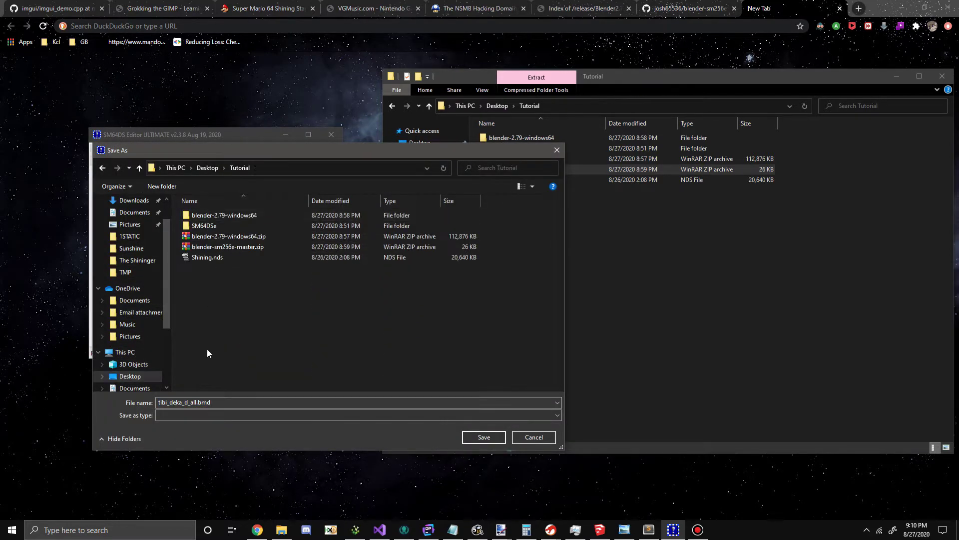
left_click(232, 403)
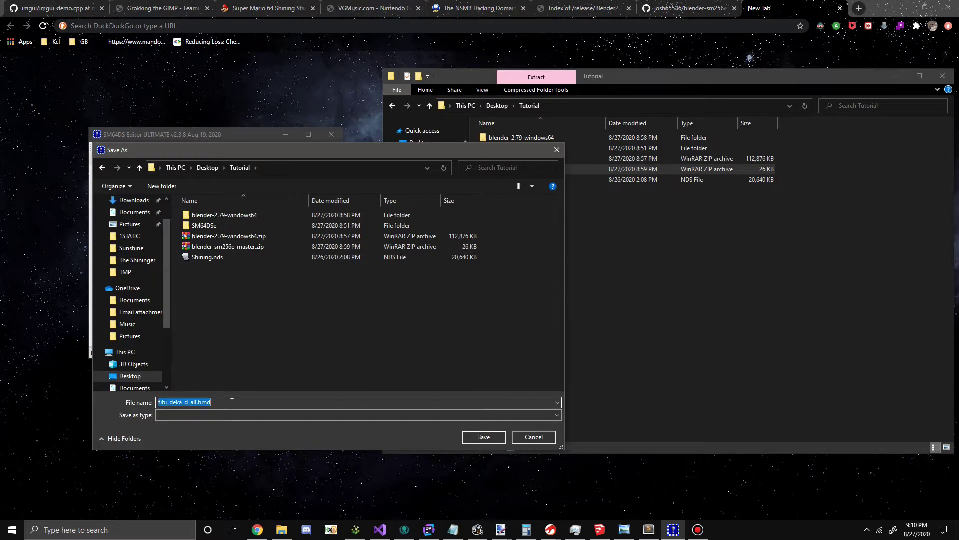
type("StarshineNoShading.bm")
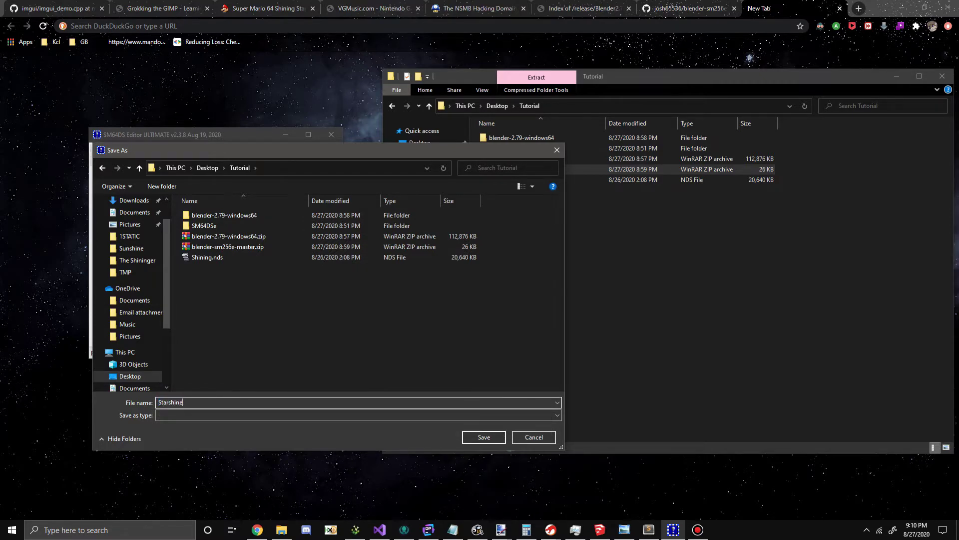
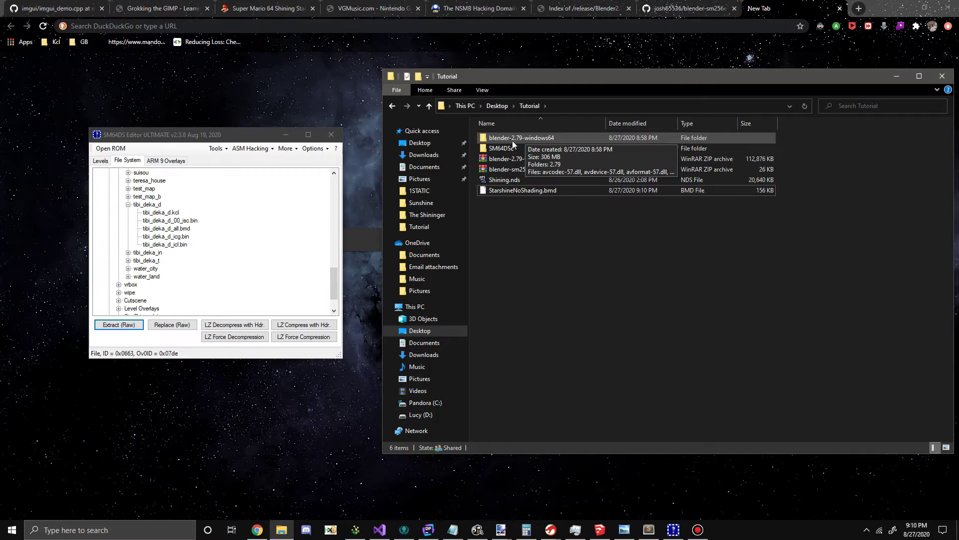
- Launch Blender from the blender-2.79-windows64 folder, return the file window to Tutorial, then maximize Blender and dismiss its splash screen
left_click(515, 140)
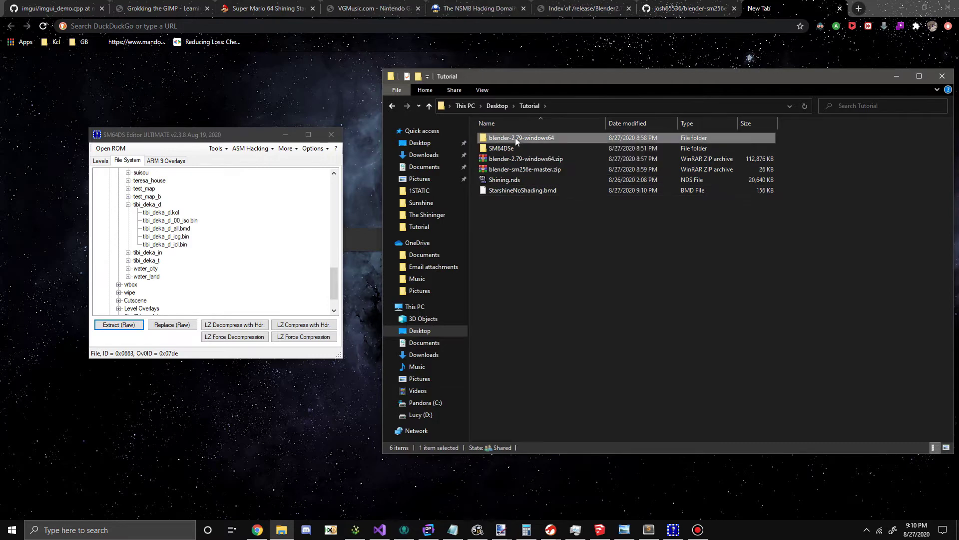
double_click(542, 139)
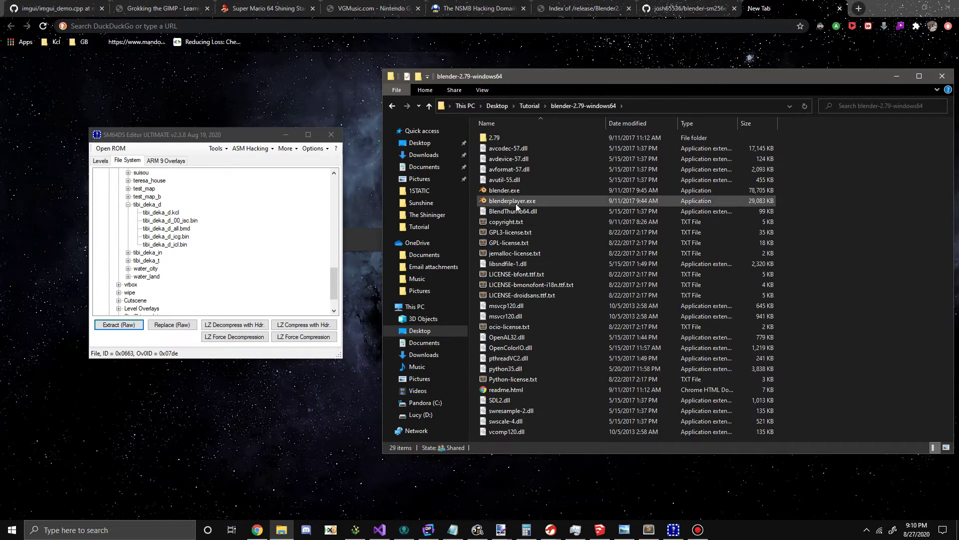
double_click(514, 191)
left_click(532, 106)
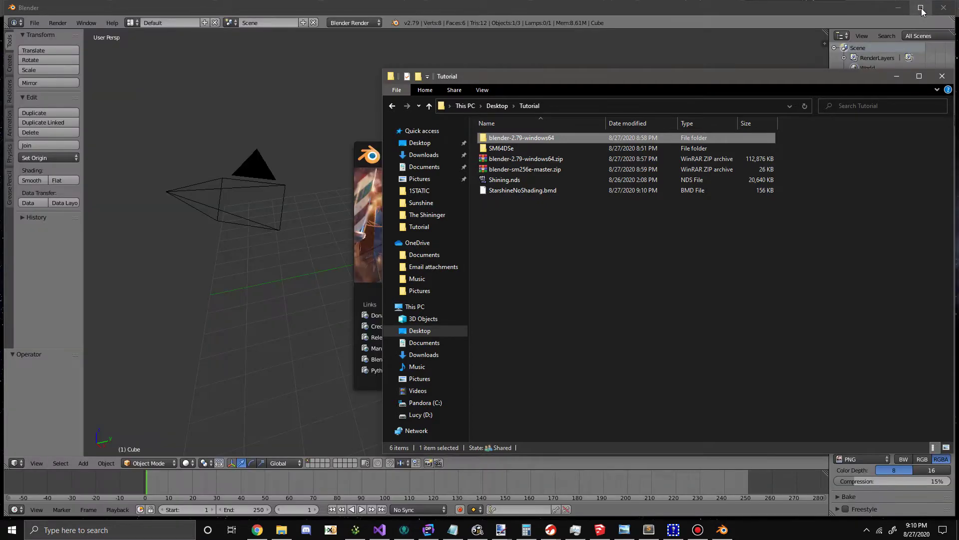
left_click(921, 8)
left_click(621, 254)
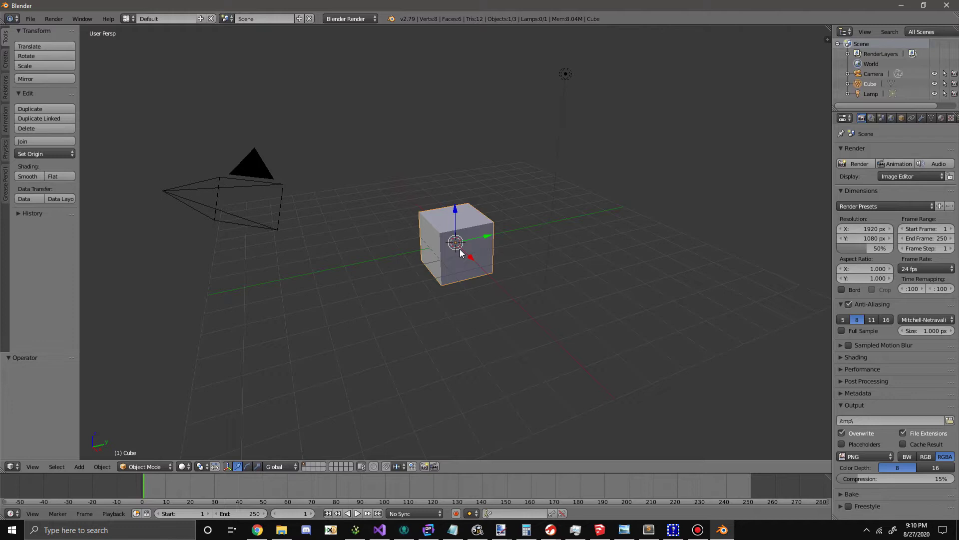
scroll(462, 253, "down", 3)
scroll(469, 256, "up", 3)
- Open the user preferences and review the Input settings, including the mouse selection option and view navigation
left_click(28, 19)
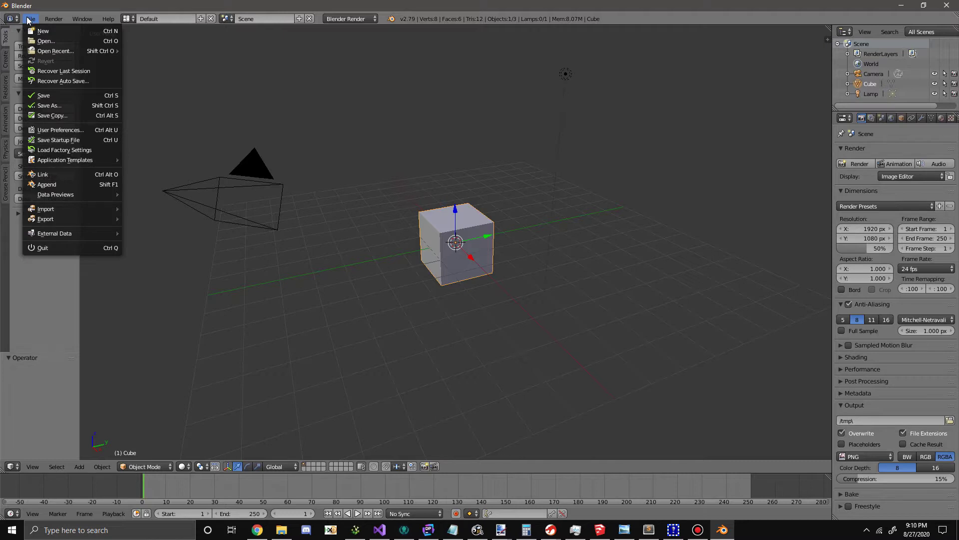
left_click(58, 131)
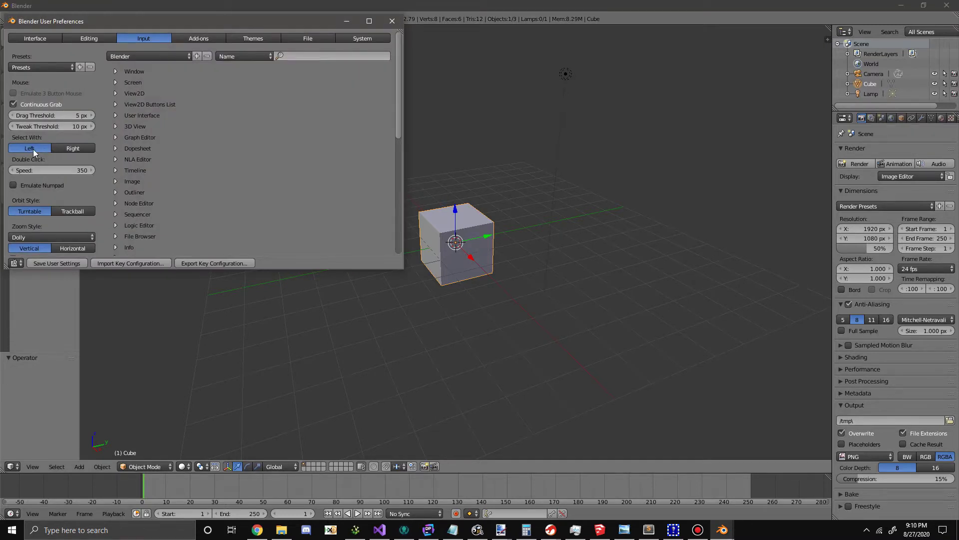
scroll(25, 150, "down", 5)
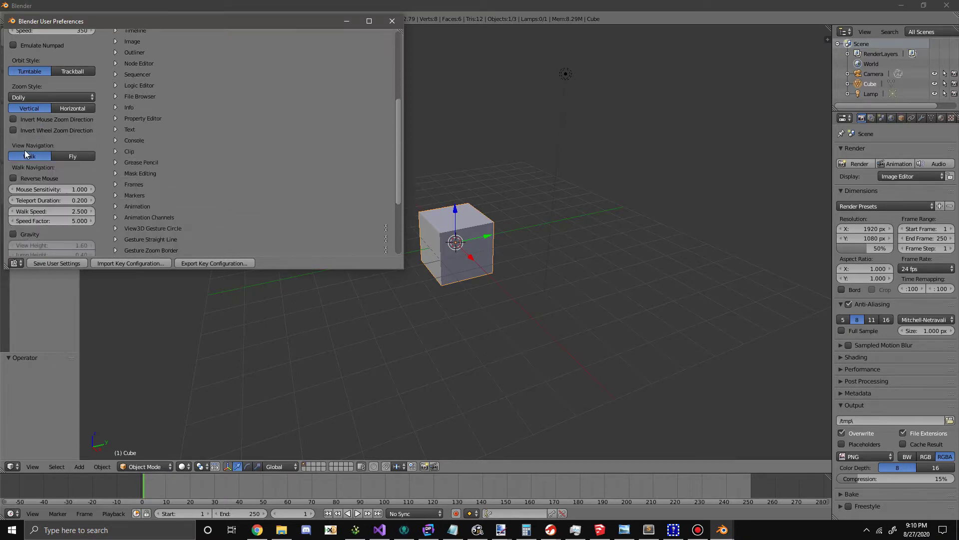
scroll(25, 149, "up", 5)
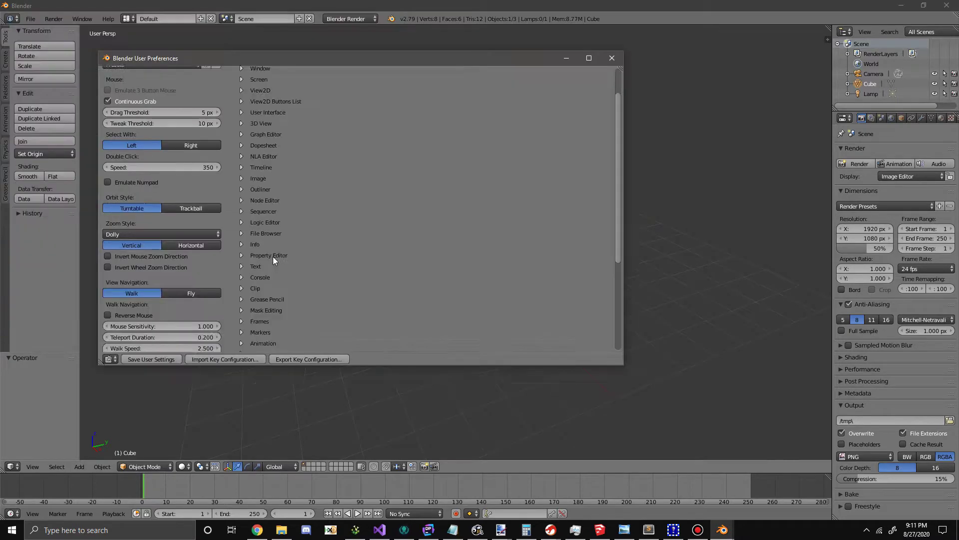
scroll(273, 256, "up", 2)
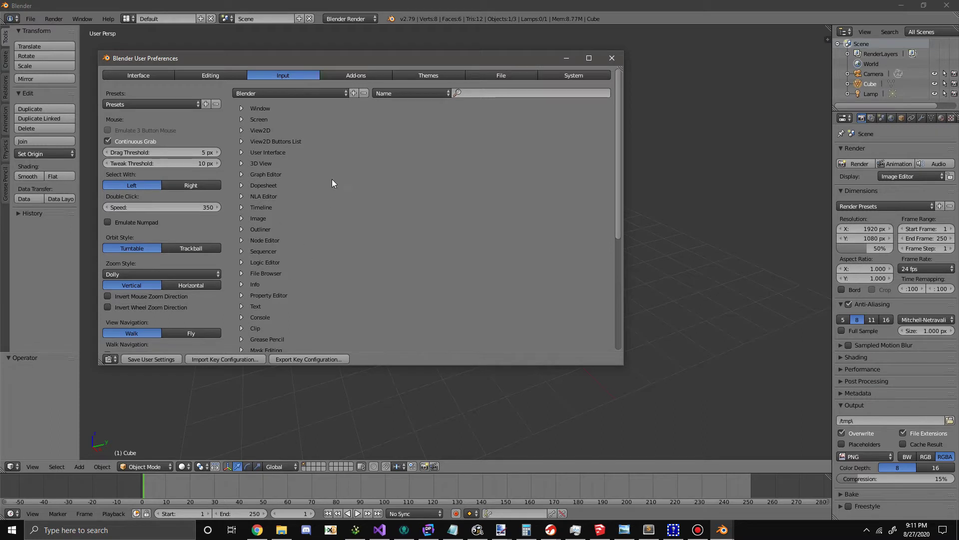
- Install the add-on blender-sm256e-master.zip from the Desktop's Tutorial folder
left_click(356, 76)
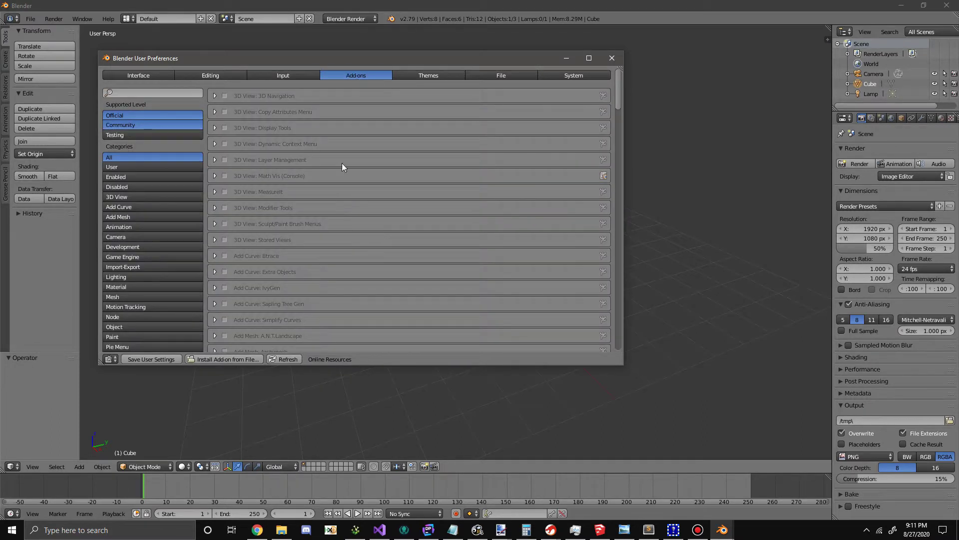
left_click(229, 359)
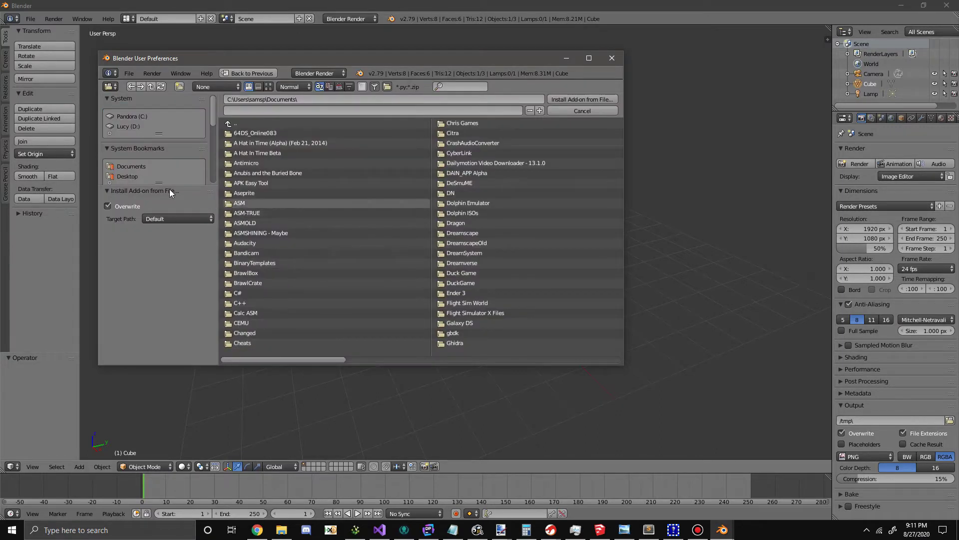
left_click(131, 175)
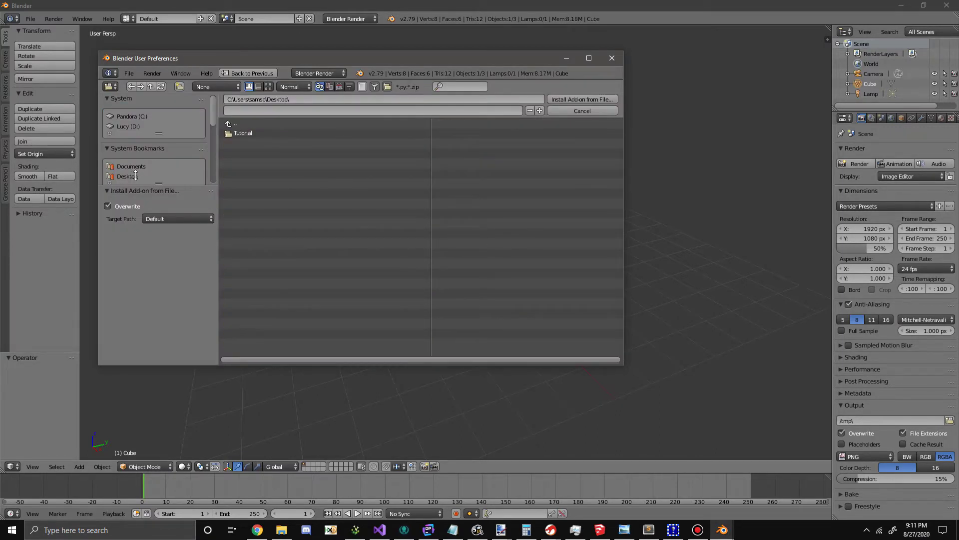
left_click(254, 134)
double_click(283, 164)
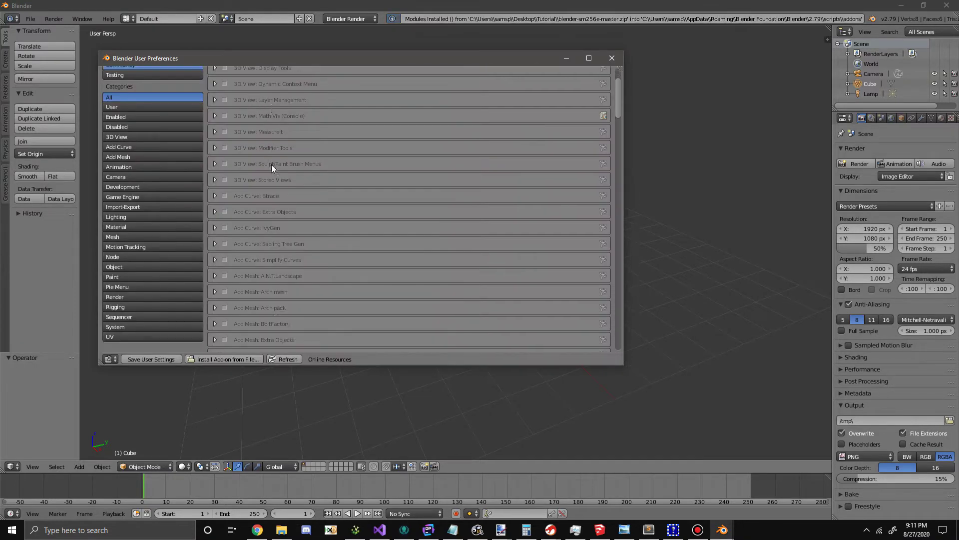
- Find the Import-Export: SM256e add-on in the list, check its enabled state and details, and close the preferences
scroll(610, 94, "up", 3)
left_click_drag(618, 93, 601, 213)
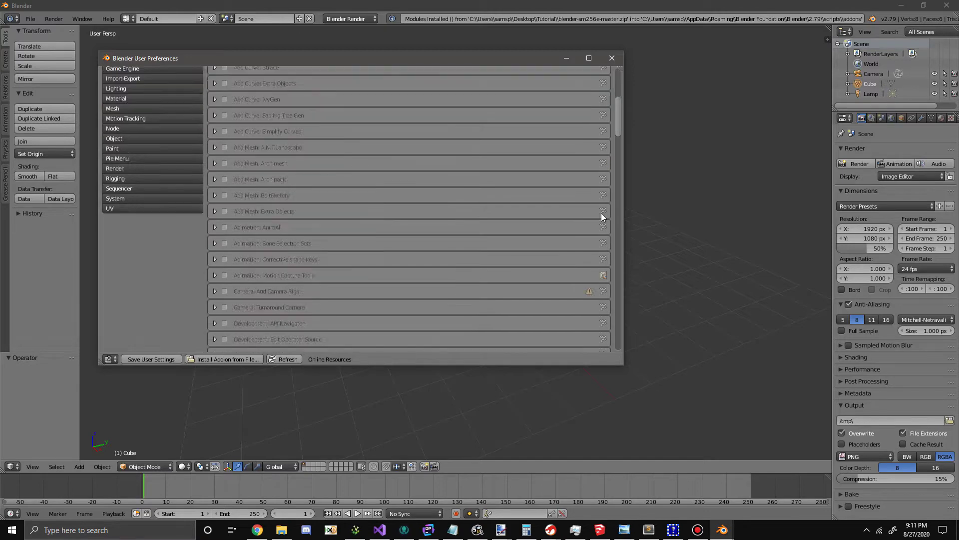
scroll(601, 212, "down", 10)
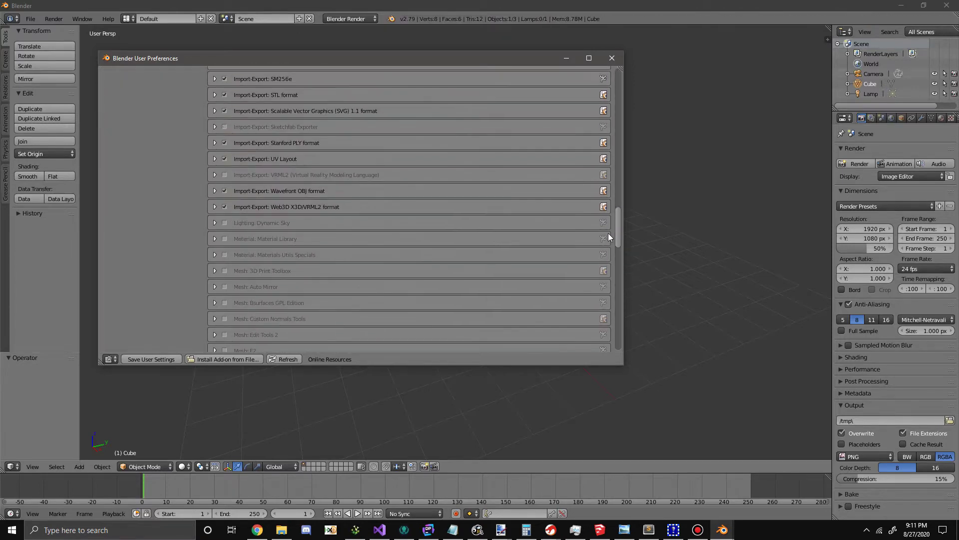
scroll(608, 233, "up", 3)
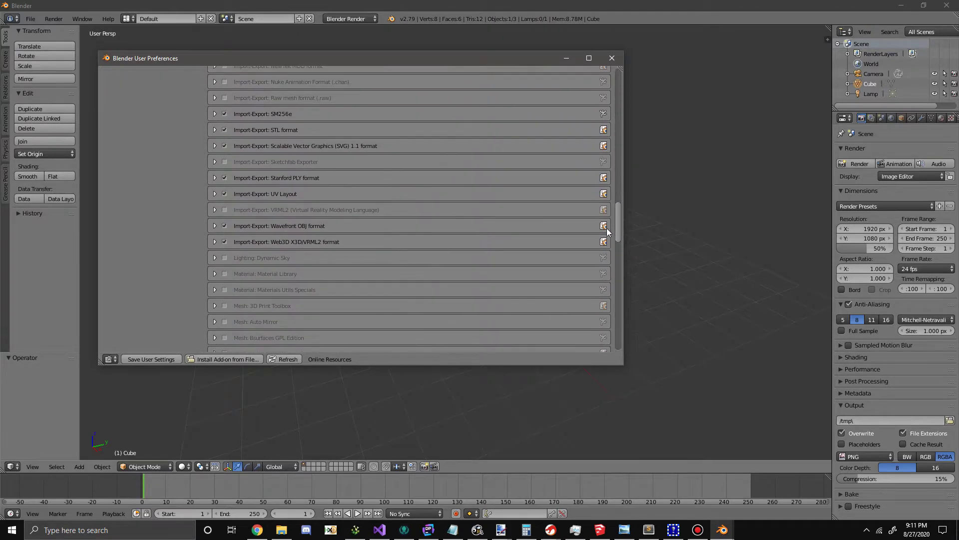
left_click(215, 114)
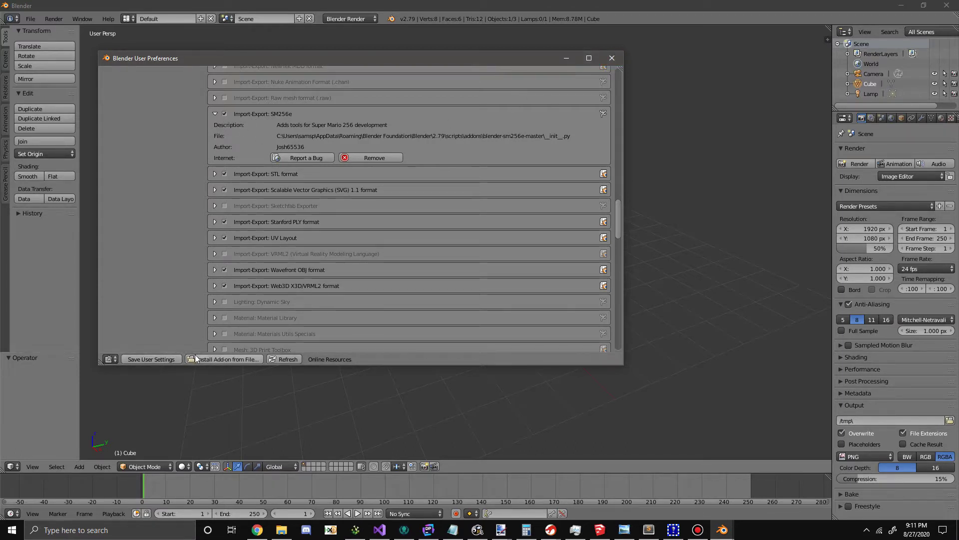
left_click(611, 58)
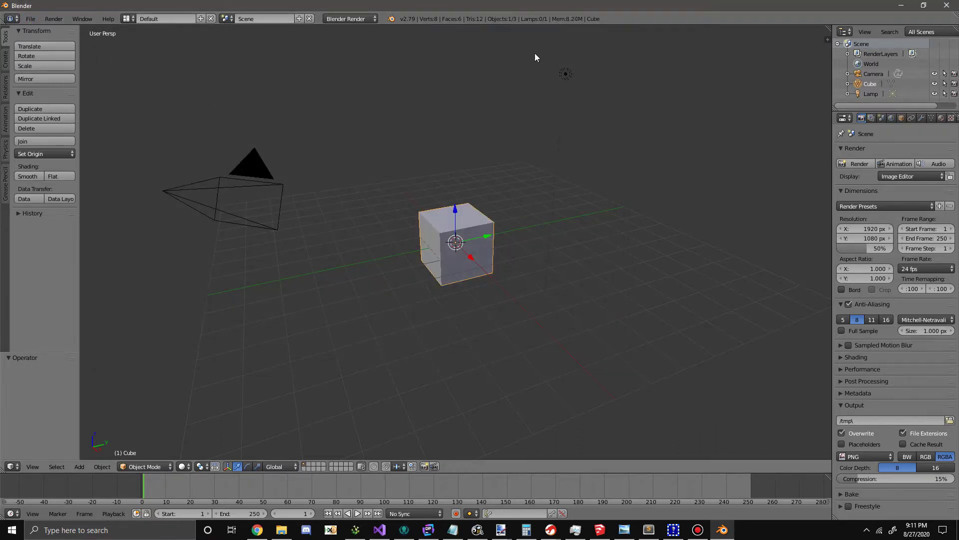
- Delete the default camera, cube and lamp from the scene
right_click(564, 73)
right_click(256, 165)
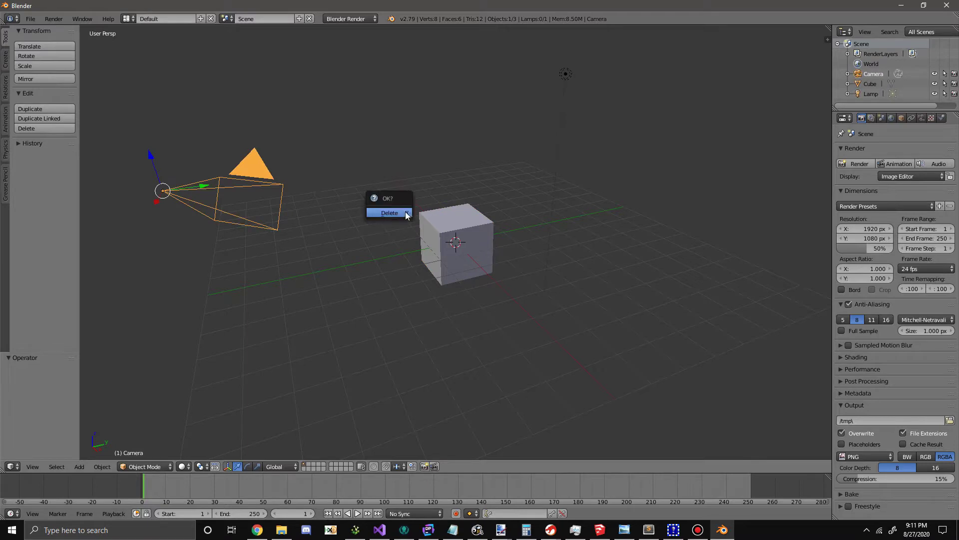
left_click(393, 213)
right_click(440, 235)
key("x")
left_click(440, 235)
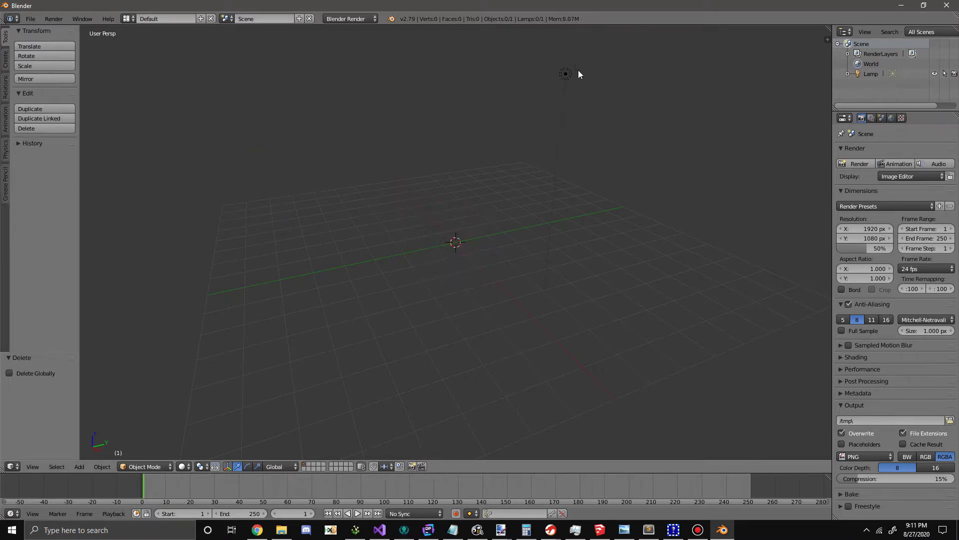
right_click(565, 75)
key("x")
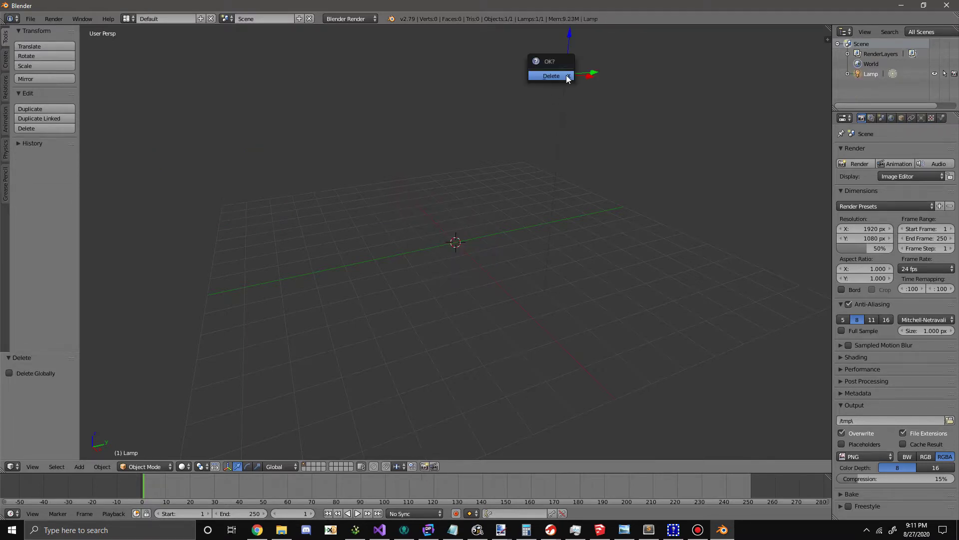
left_click(566, 75)
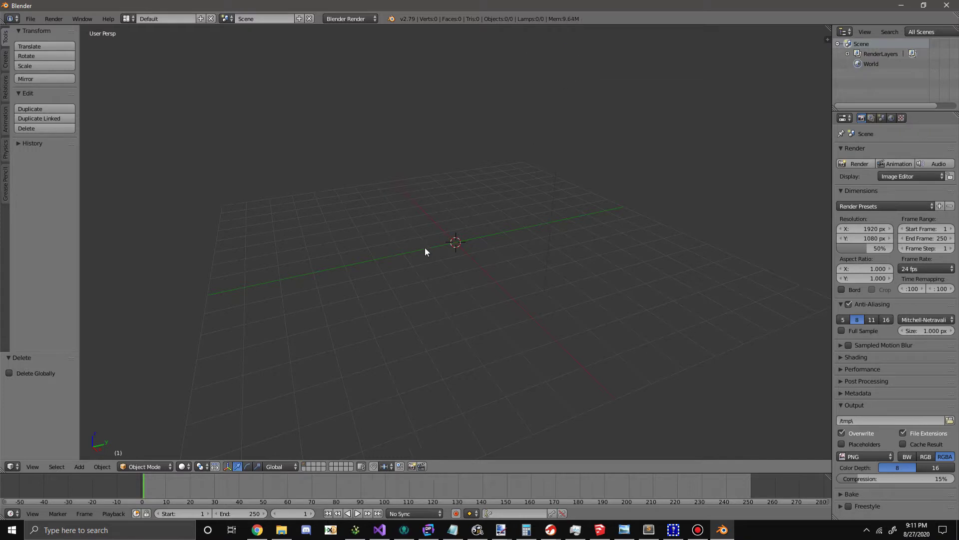
- Import StarshineNoShading.bmd from the Tutorial folder as an NDS Binary Model Format file
left_click(30, 19)
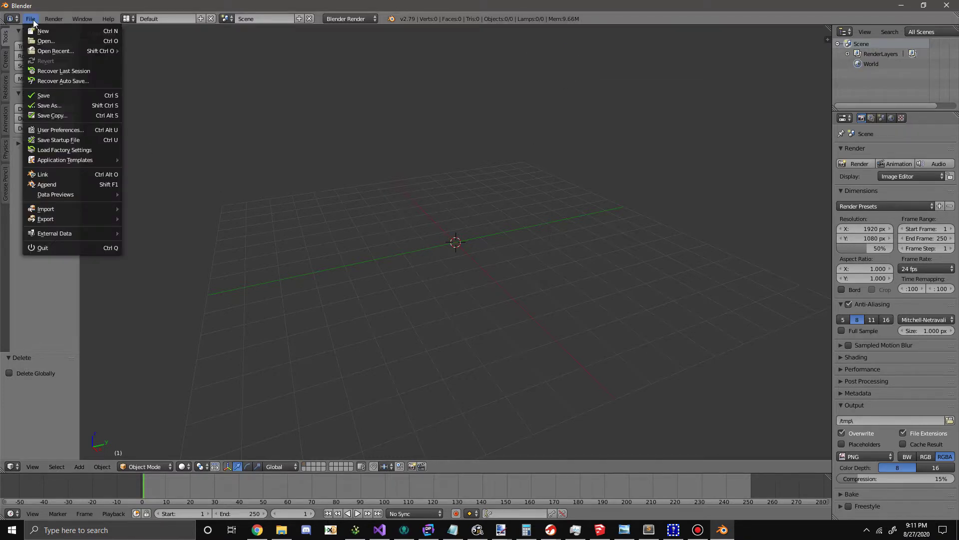
mouse_move(78, 208)
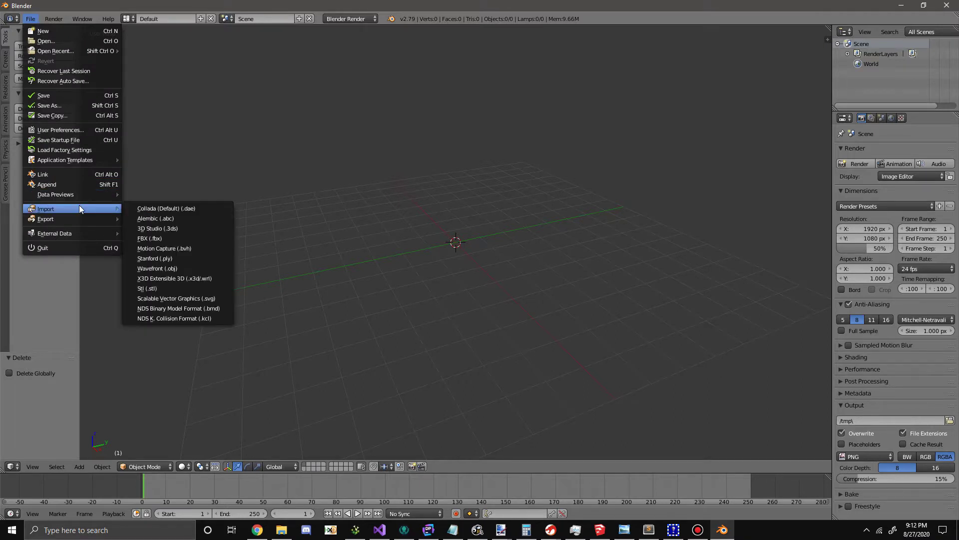
left_click(196, 312)
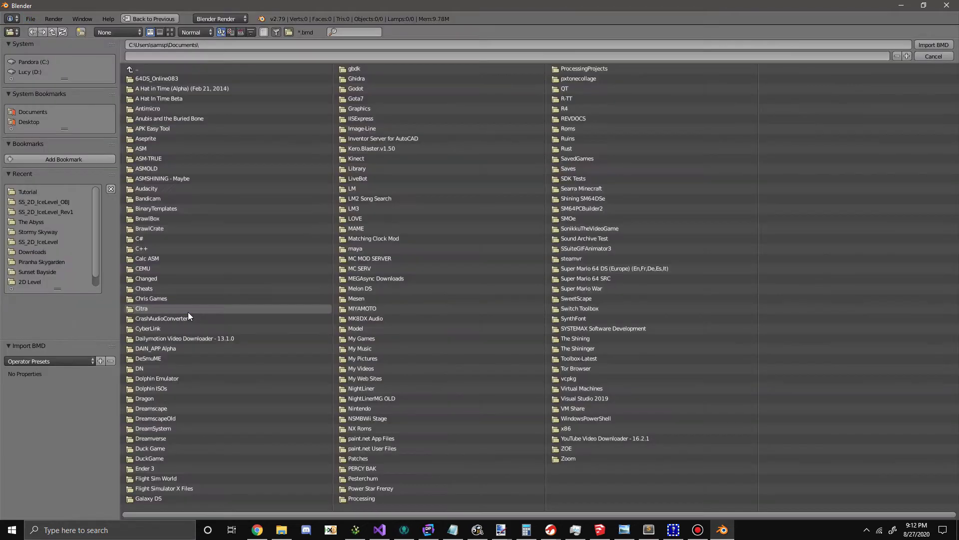
left_click(42, 192)
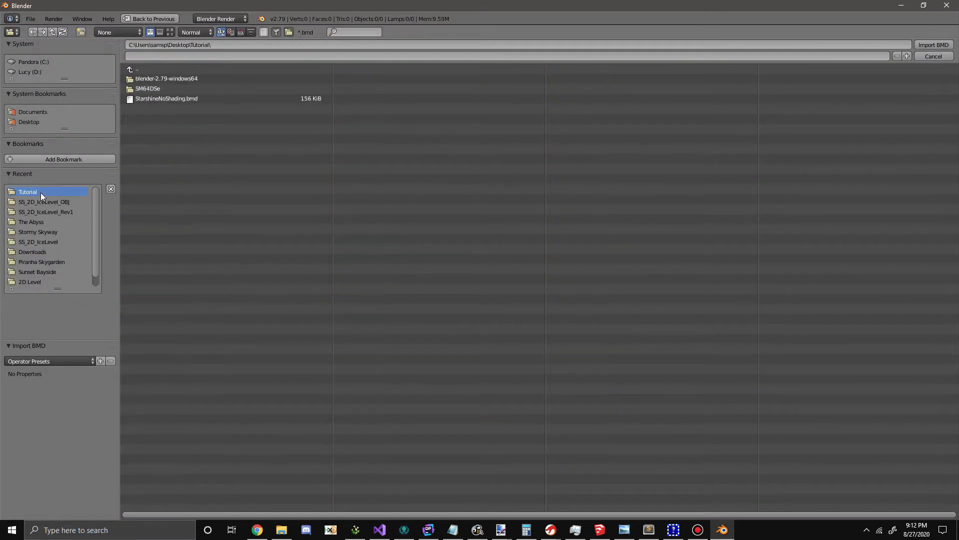
left_click(152, 98)
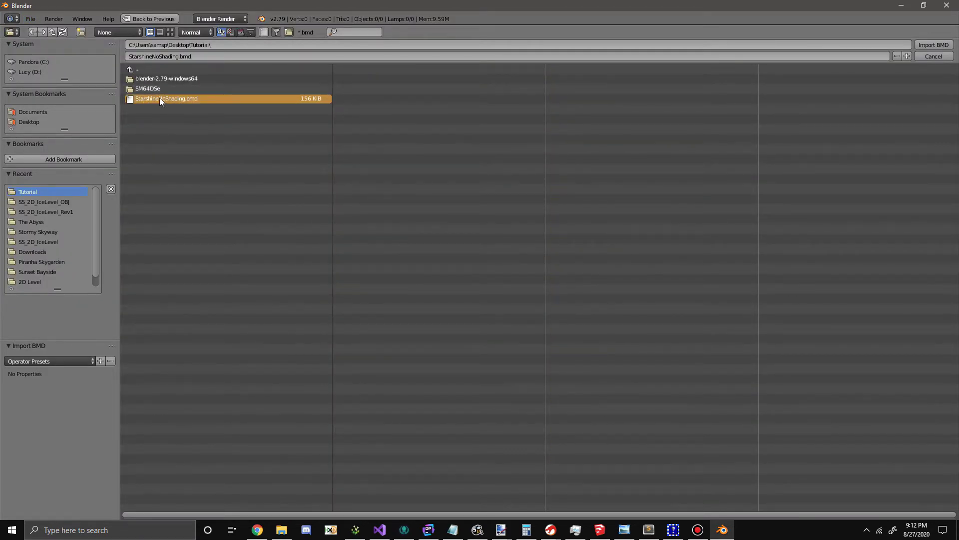
double_click(168, 98)
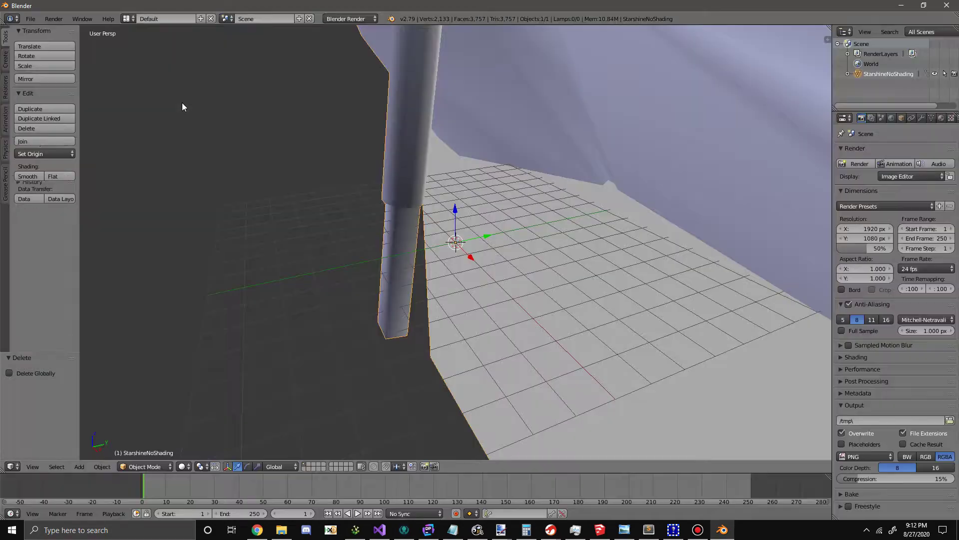
- Rotate the imported level model 90° about the global X axis
scroll(388, 175, "down", 6)
mouse_move(390, 178)
middle_mouse_down()
mouse_move(481, 170)
mouse_move(374, 178)
mouse_move(488, 156)
mouse_move(469, 184)
mouse_move(496, 206)
mouse_move(461, 263)
mouse_move(539, 269)
mouse_move(400, 256)
mouse_move(476, 269)
mouse_move(286, 269)
mouse_move(408, 238)
mouse_move(299, 320)
mouse_move(375, 323)
middle_mouse_up()
middle_click_drag(604, 368, 670, 371)
key("r")
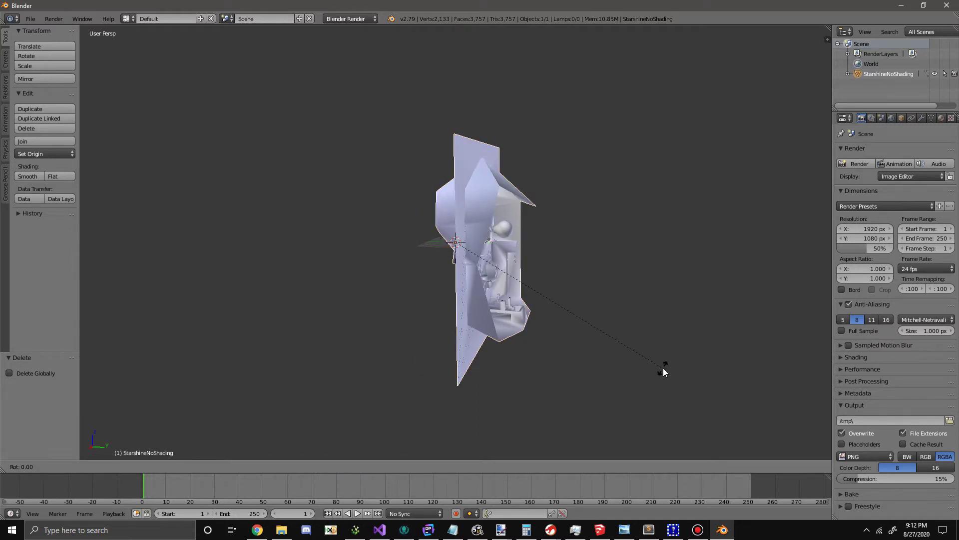
key("x")
type("90")
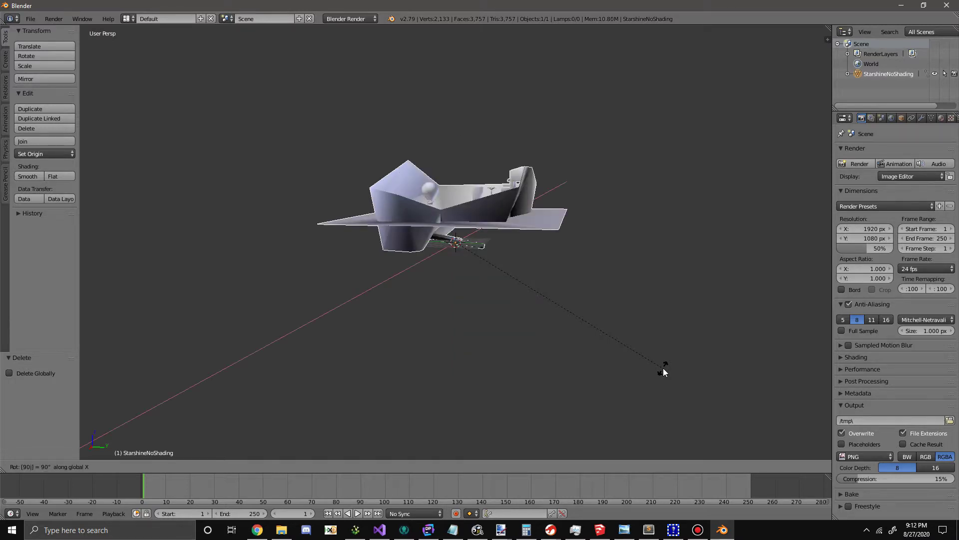
key("Return")
- Switch the level model to Vertex Paint mode and display it with Material viewport shading
scroll(386, 174, "up", 6)
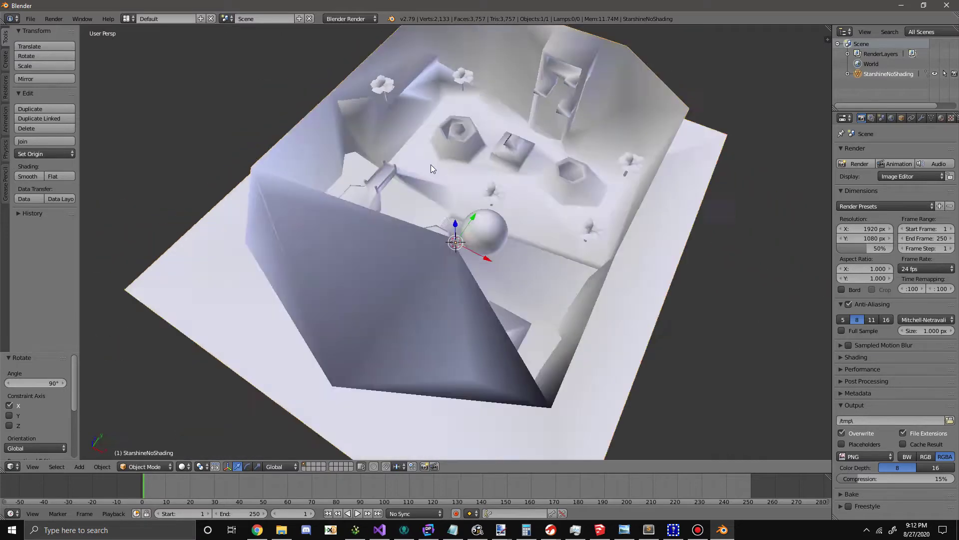
middle_click_drag(430, 164, 285, 230)
middle_click_drag(424, 195, 409, 343)
scroll(379, 270, "down", 3)
scroll(356, 273, "up", 3)
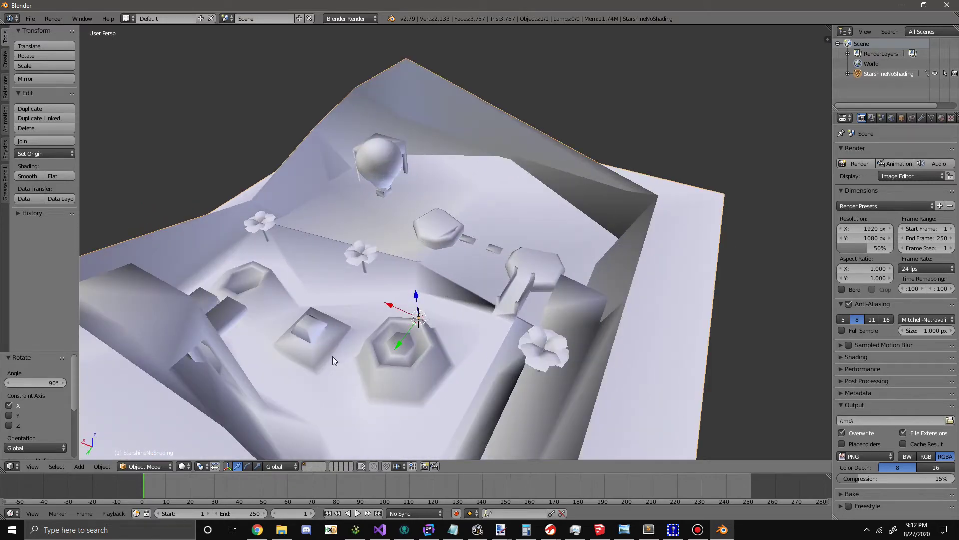
left_click(153, 466)
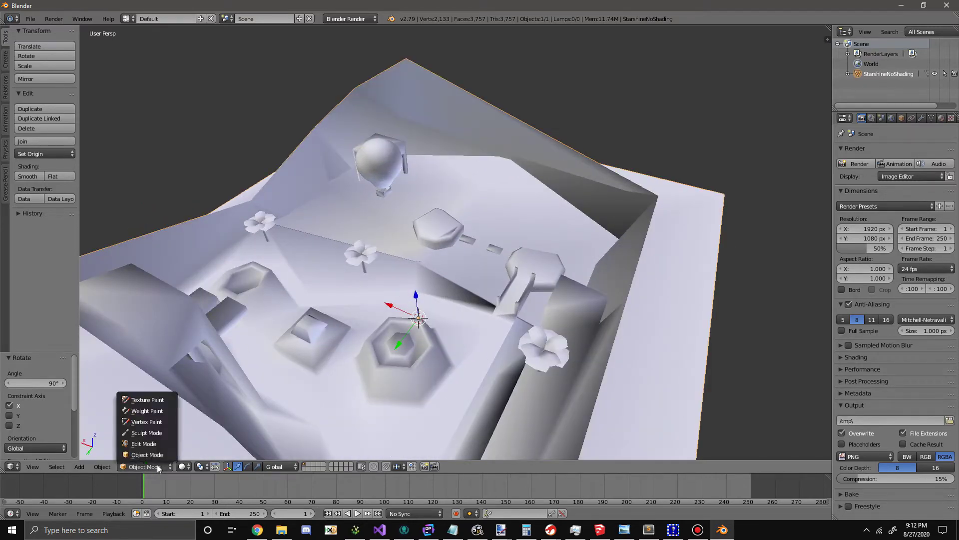
left_click(152, 422)
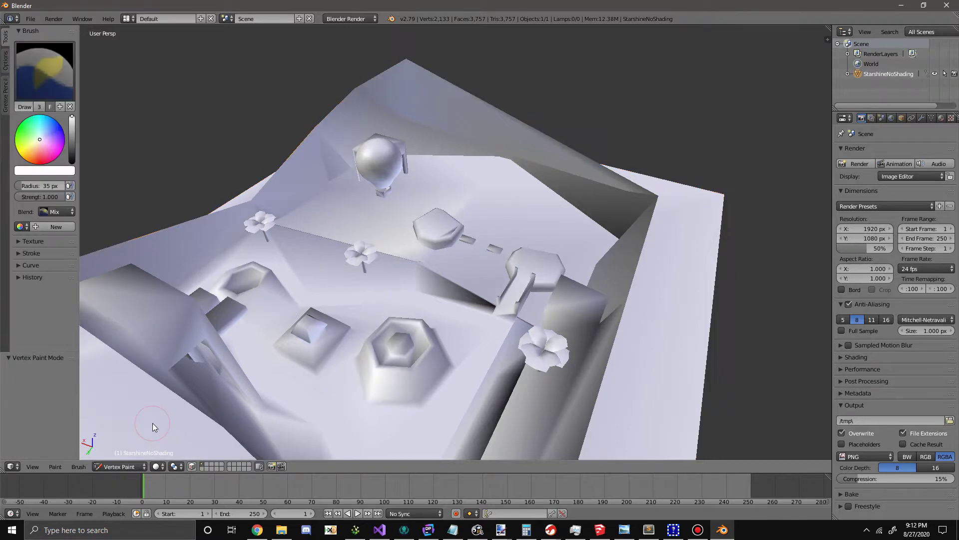
left_click(154, 466)
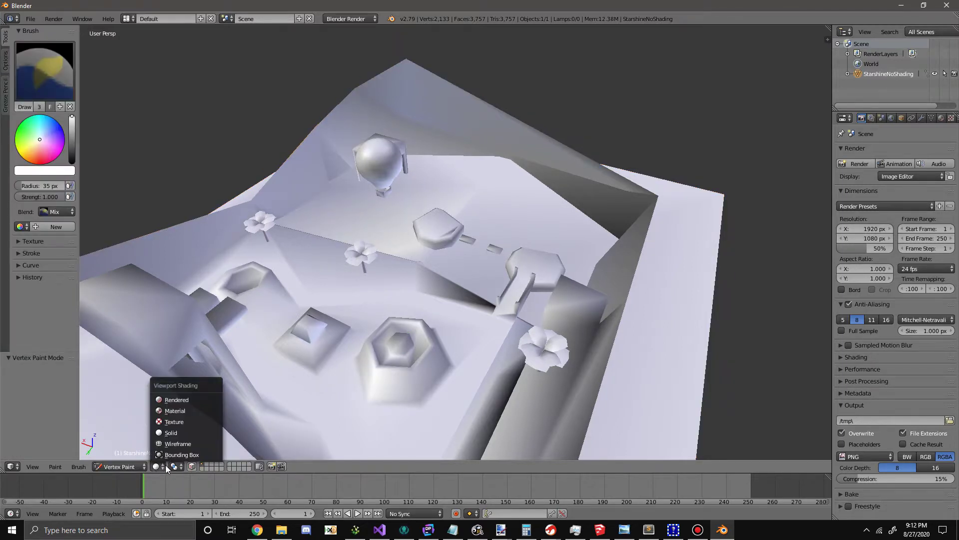
left_click(187, 410)
- Examine the textured level's cliffs and water for untextured white faces
middle_click_drag(407, 318, 460, 135)
scroll(497, 165, "up", 7)
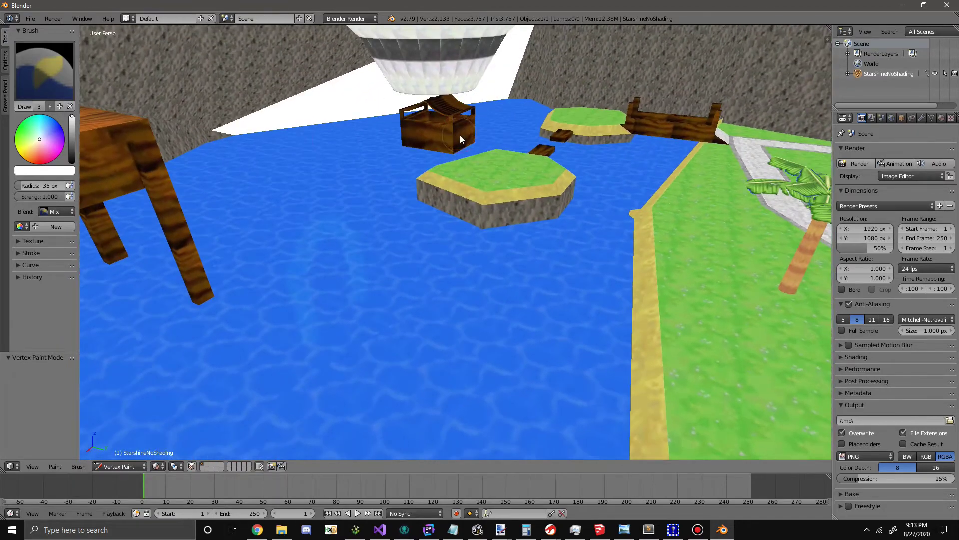
middle_click_drag(334, 115, 238, 334)
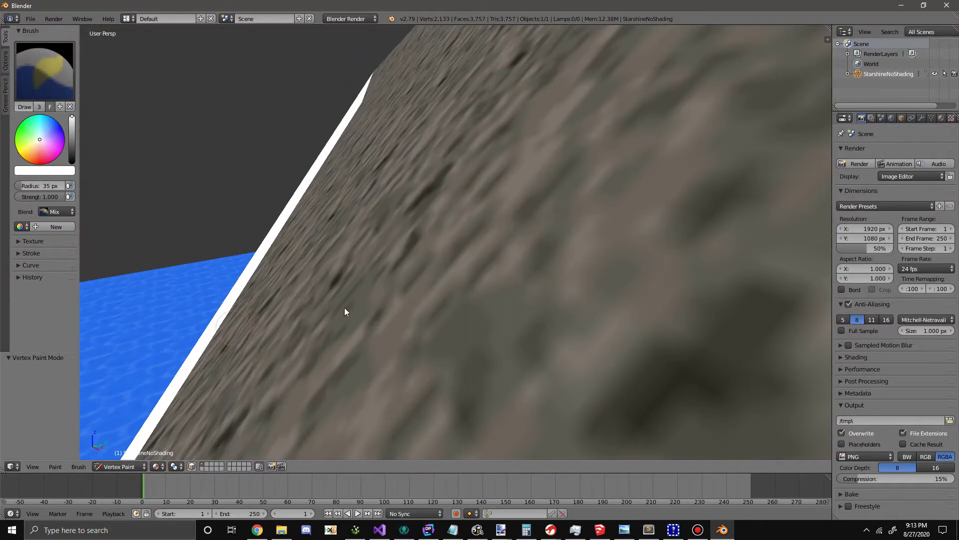
middle_click_drag(346, 313, 491, 340)
scroll(490, 337, "up", 4)
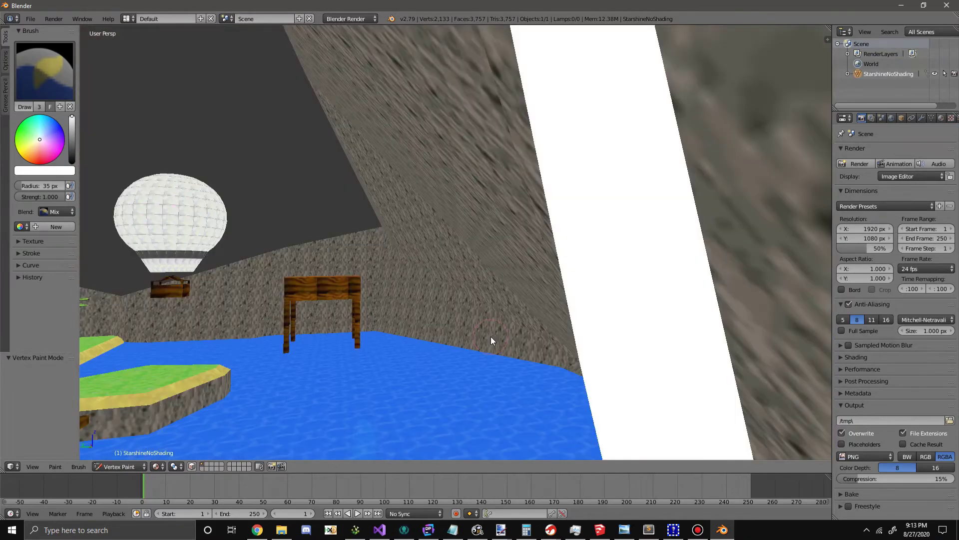
scroll(492, 339, "down", 2)
scroll(493, 340, "up", 2)
middle_click_drag(494, 340, 412, 346)
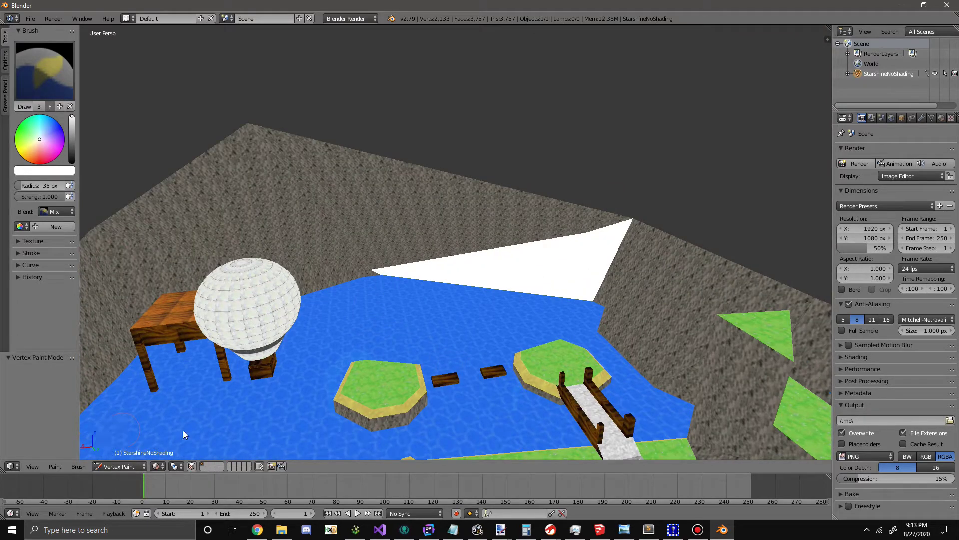
- In Edit Mode with face selection, delete the white untextured face on the cliff above the water
left_click(120, 466)
left_click(119, 446)
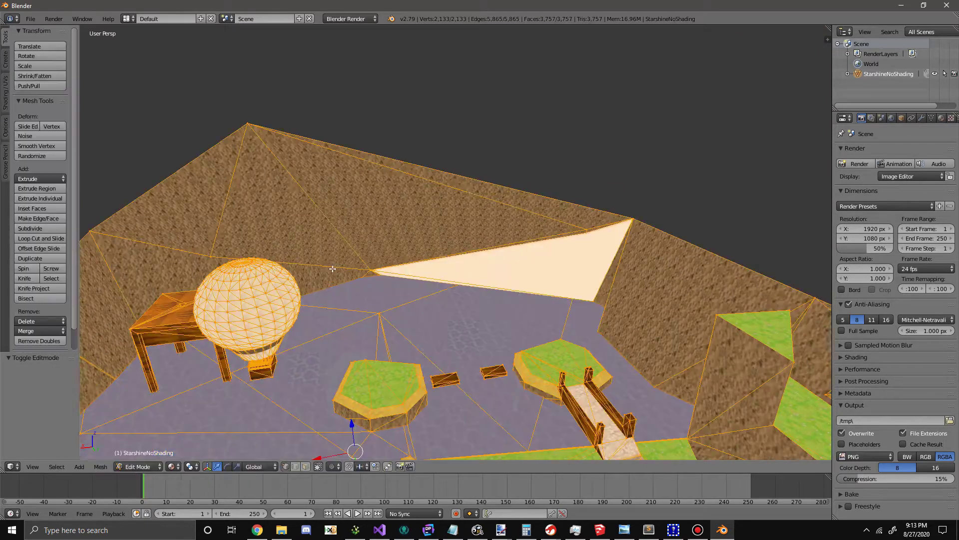
scroll(348, 264, "up", 2)
scroll(457, 259, "up", 4)
middle_click_drag(344, 279, 403, 270)
middle_click_drag(407, 351, 349, 262, "shift")
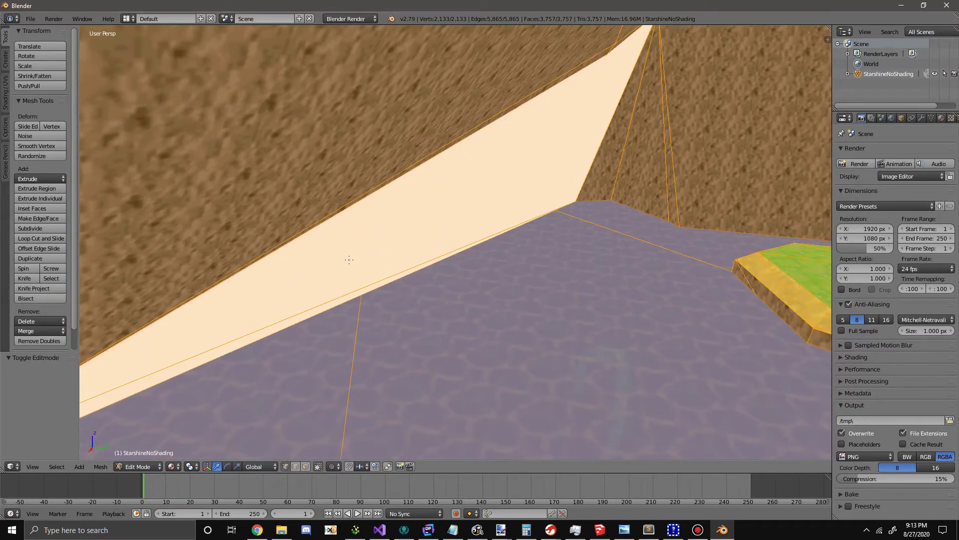
left_click(306, 466)
right_click(284, 290)
middle_click_drag(284, 291, 354, 317)
key("x")
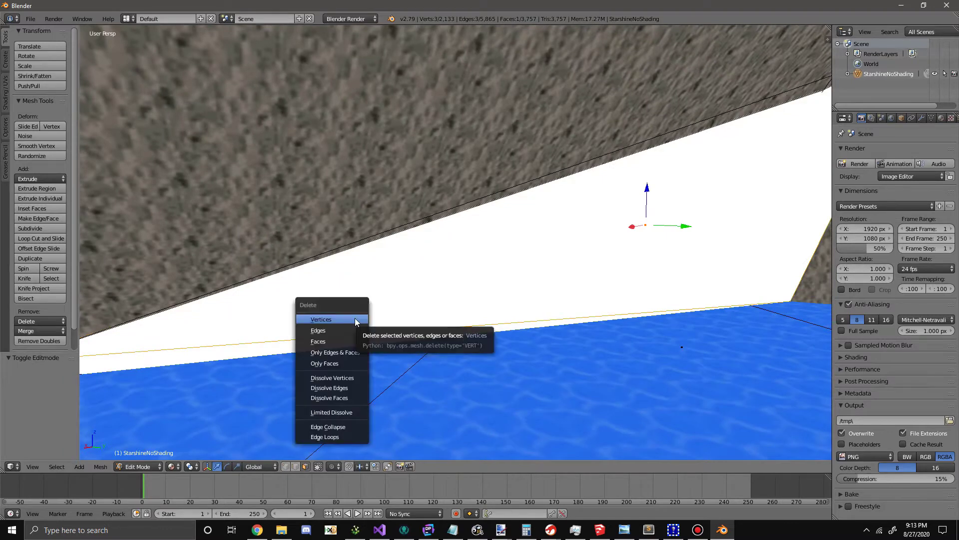
left_click(334, 341)
- Delete the white untextured face beneath the water surface
middle_click_drag(334, 341, 452, 341)
right_click(451, 341)
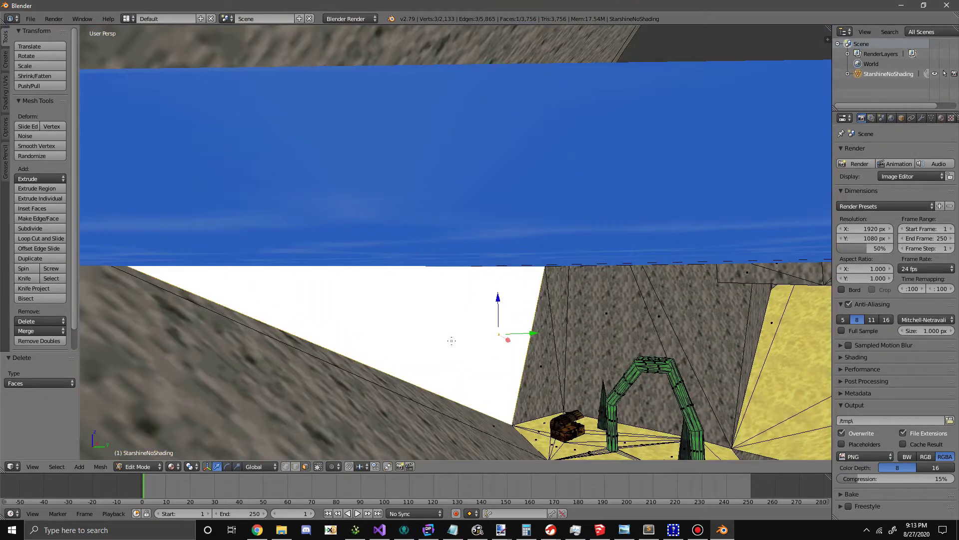
key("x")
left_click(431, 340)
- Return the level model from Edit Mode to Vertex Paint mode
middle_click_drag(456, 298, 345, 295)
scroll(417, 315, "down", 6)
scroll(482, 325, "down", 5)
scroll(370, 300, "up", 5)
middle_click_drag(425, 330, 449, 310)
scroll(443, 279, "down", 10)
left_click(122, 467)
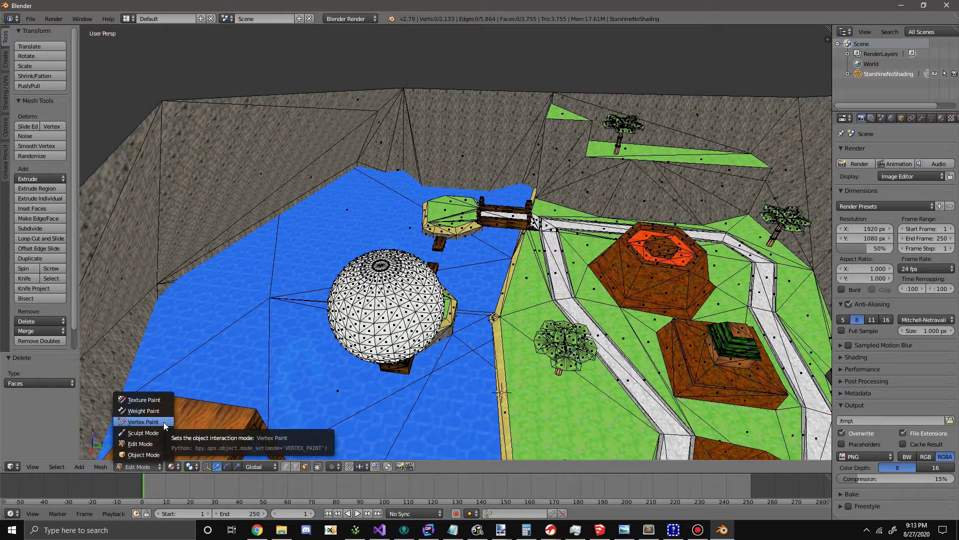
left_click(143, 422)
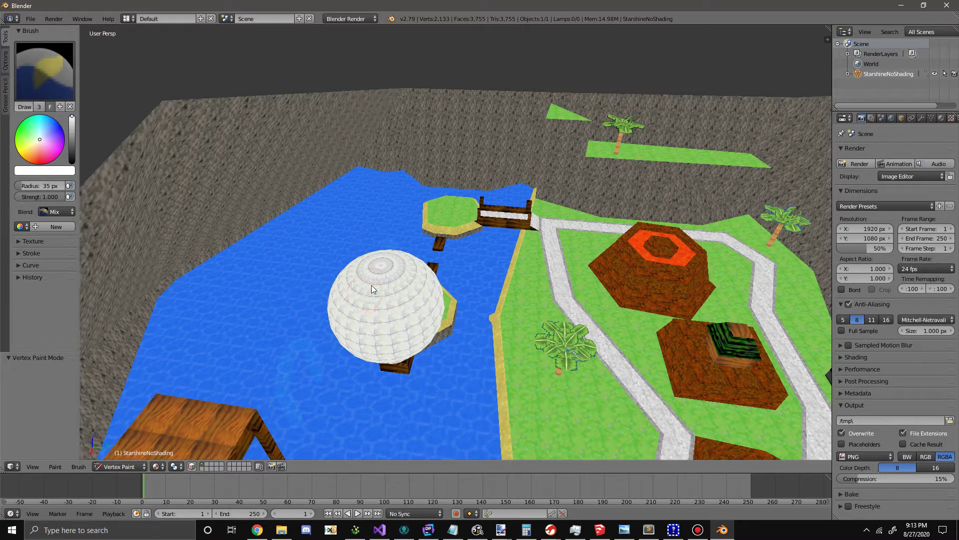
- Look over the whole textured level from above, including the surrounding water, cliffs and grass area
scroll(371, 285, "down", 6)
scroll(370, 285, "up", 5)
scroll(371, 284, "down", 3)
scroll(371, 285, "up", 6)
scroll(371, 285, "down", 3)
key("Home")
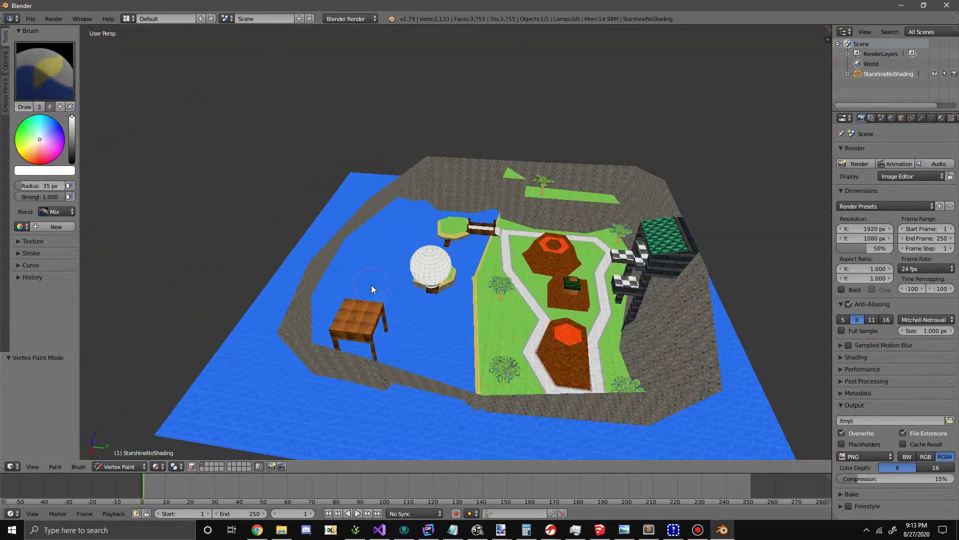
scroll(371, 284, "up", 8)
key("Home")
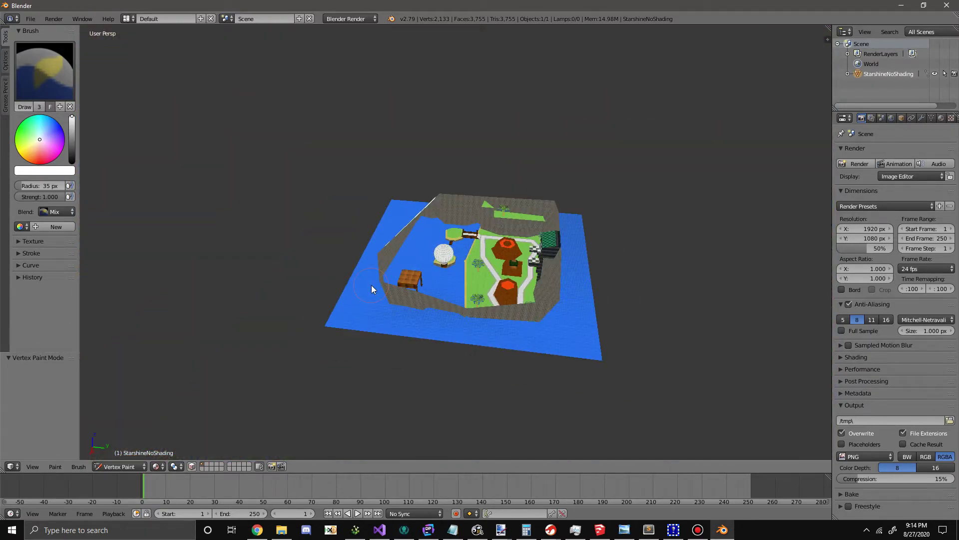
scroll(436, 272, "up", 6)
middle_click_drag(420, 260, 435, 272)
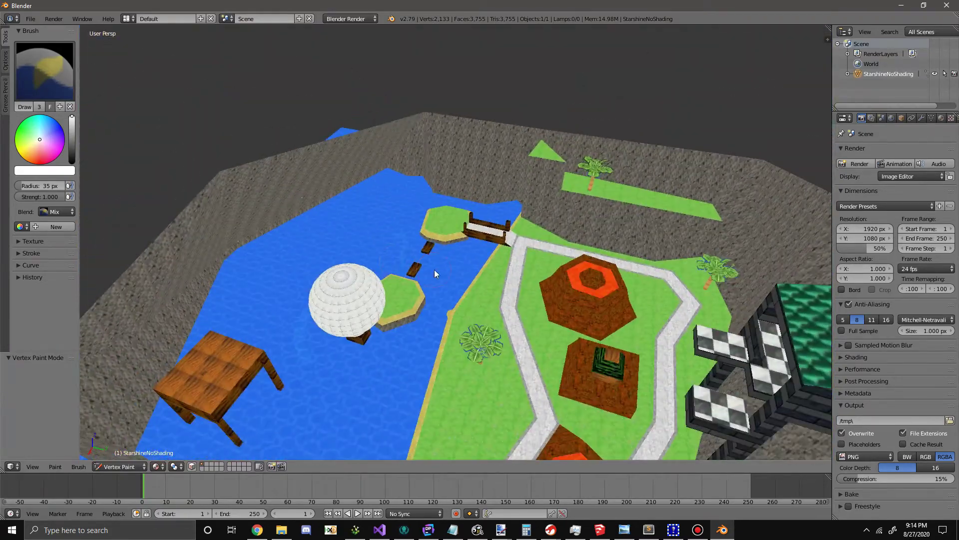
middle_click_drag(643, 253, 351, 302)
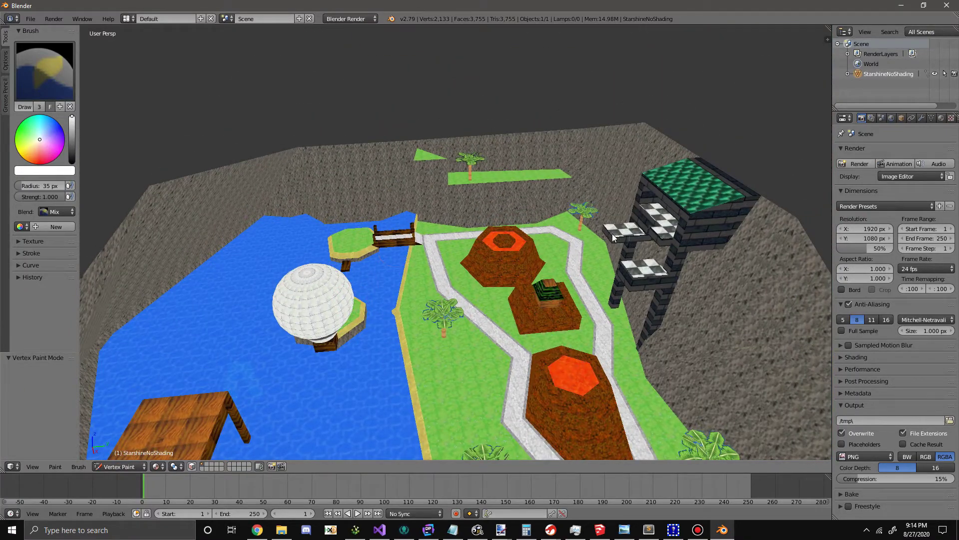
- Inspect the small islands, wooden bridge and floating planks in the water up close
middle_click_drag(592, 230, 394, 300)
scroll(465, 233, "up", 10)
scroll(466, 237, "down", 5)
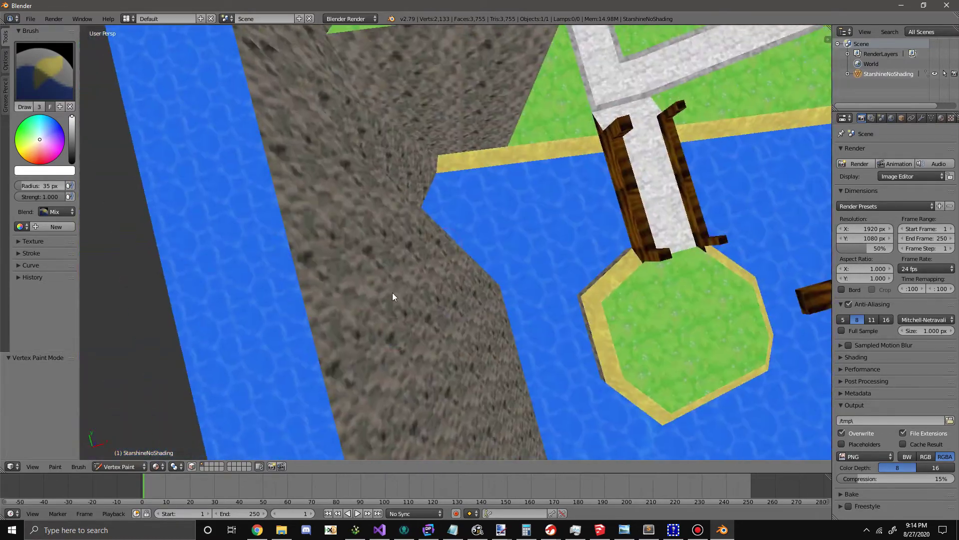
scroll(493, 272, "up", 3)
scroll(498, 274, "up", 1)
scroll(500, 274, "down", 3)
scroll(658, 248, "up", 3)
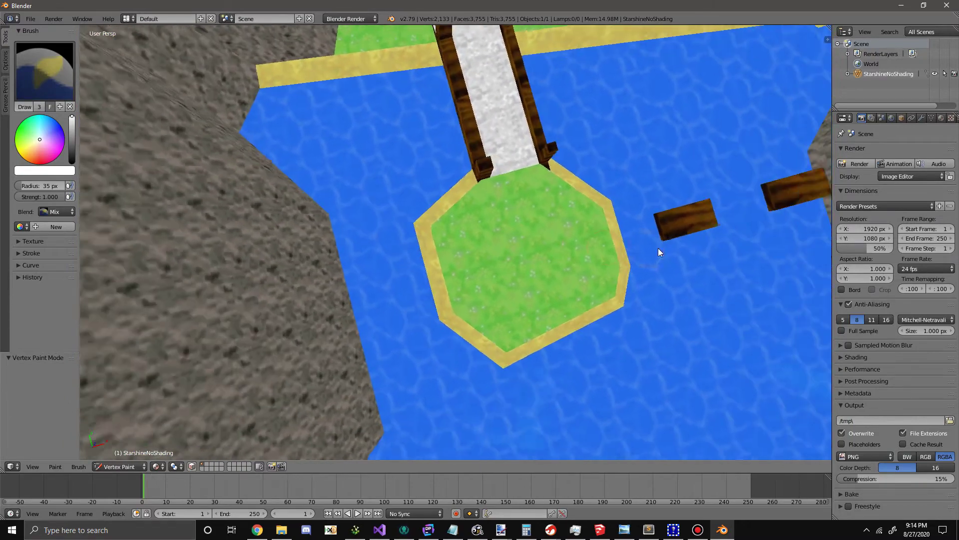
scroll(686, 148, "up", 2)
key("alt+f")
key("alt+f")
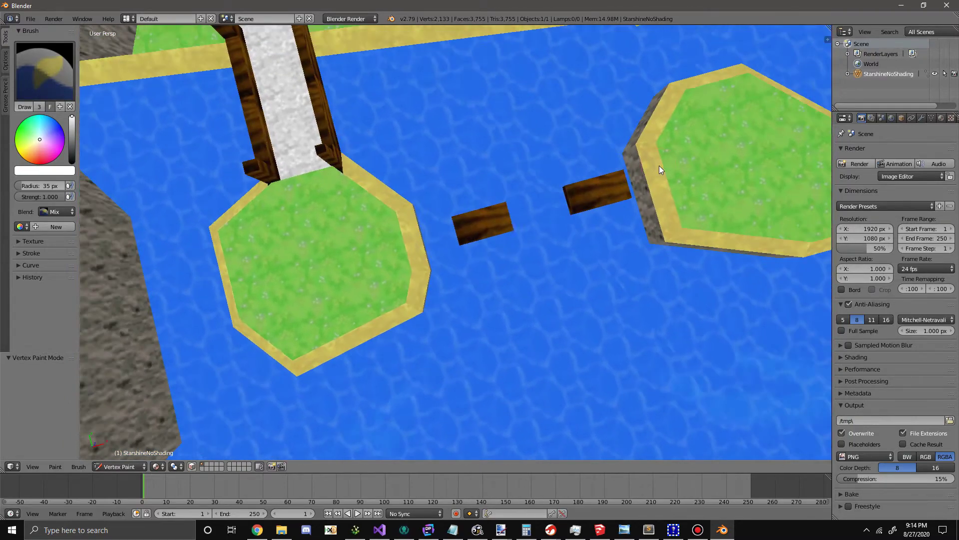
key("alt+f")
scroll(325, 90, "down", 4)
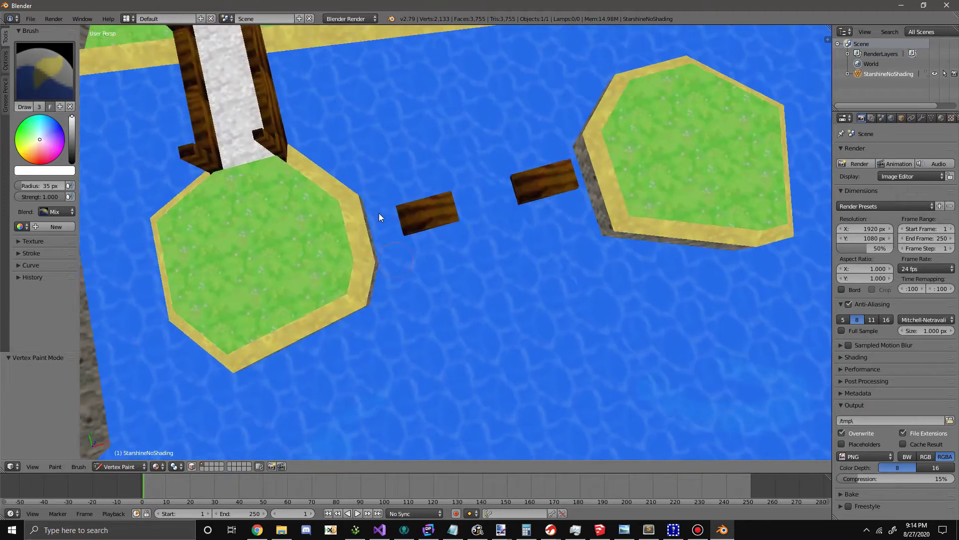
- Inspect the cliff walls from outside, and the brown mounds, paths and palm trees on the grass
middle_click_drag(379, 215, 449, 189)
scroll(449, 184, "up", 4)
scroll(449, 184, "down", 2)
key("alt+f")
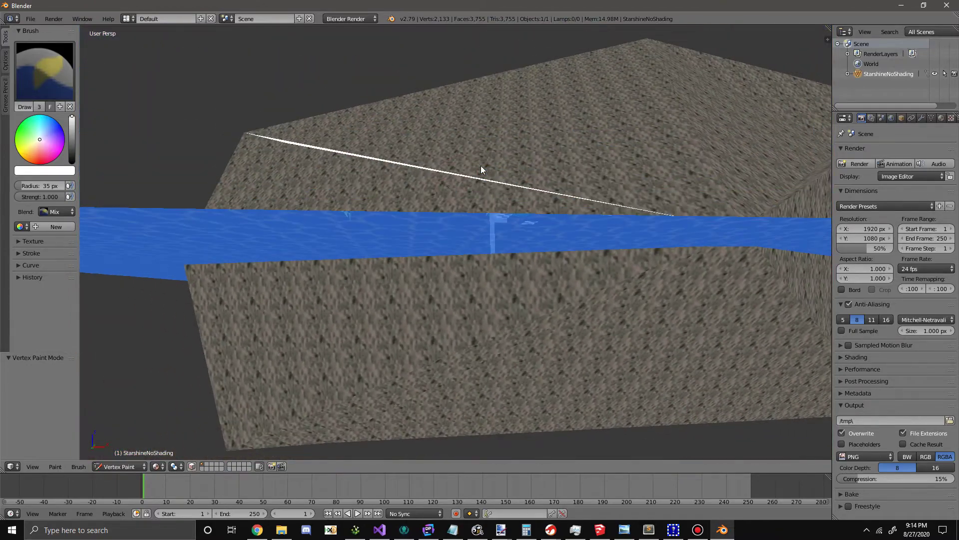
key("alt+f")
key("alt+f")
key("alt+f")
middle_click_drag(475, 315, 333, 185)
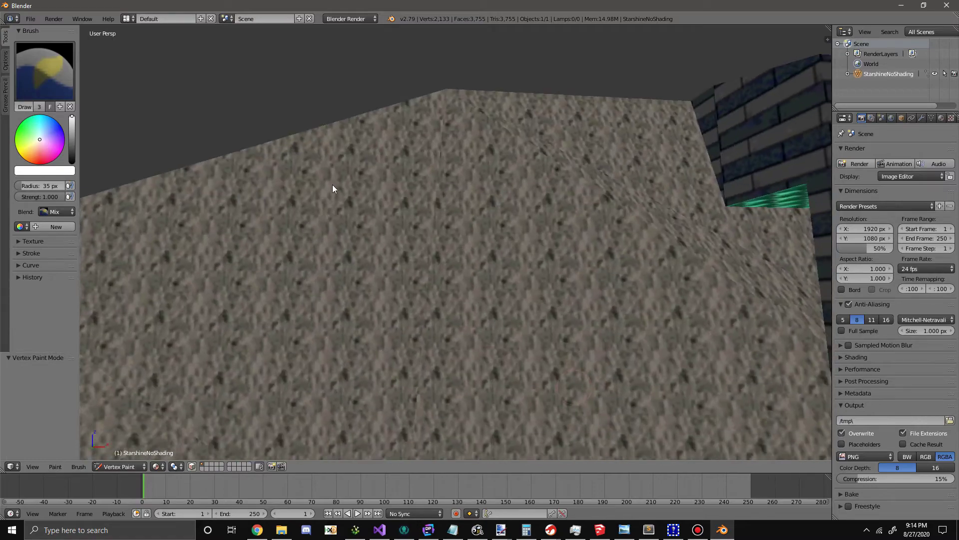
middle_click_drag(423, 249, 442, 321)
scroll(410, 315, "up", 4)
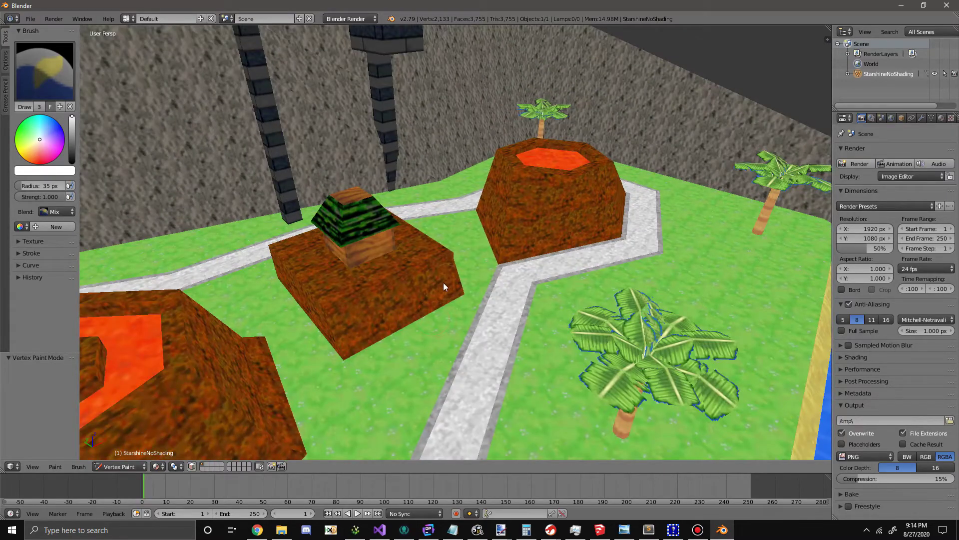
middle_click_drag(474, 266, 350, 280)
scroll(349, 280, "up", 3)
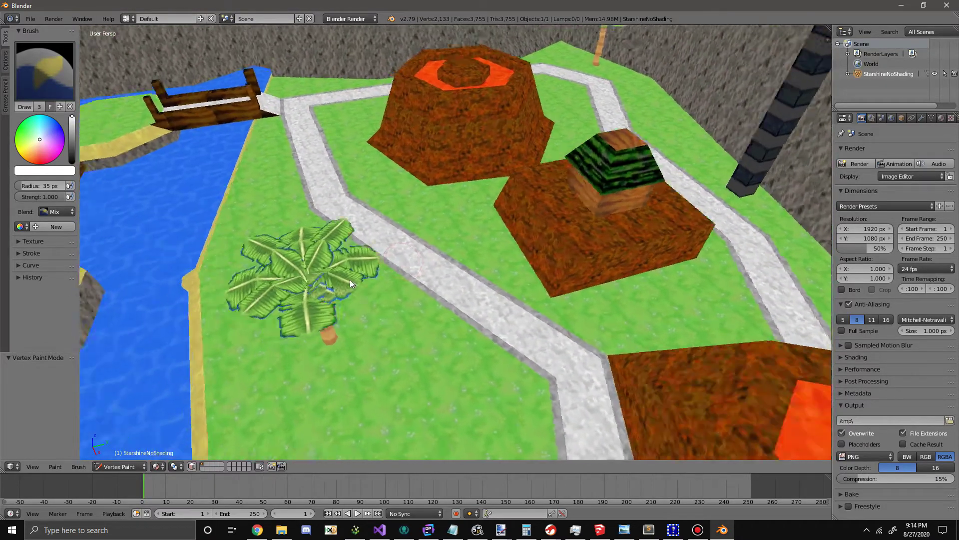
scroll(350, 280, "down", 3)
- In Edit Mode, delete the leftover white face showing along the outside of the cliff
middle_click_drag(390, 280, 414, 452)
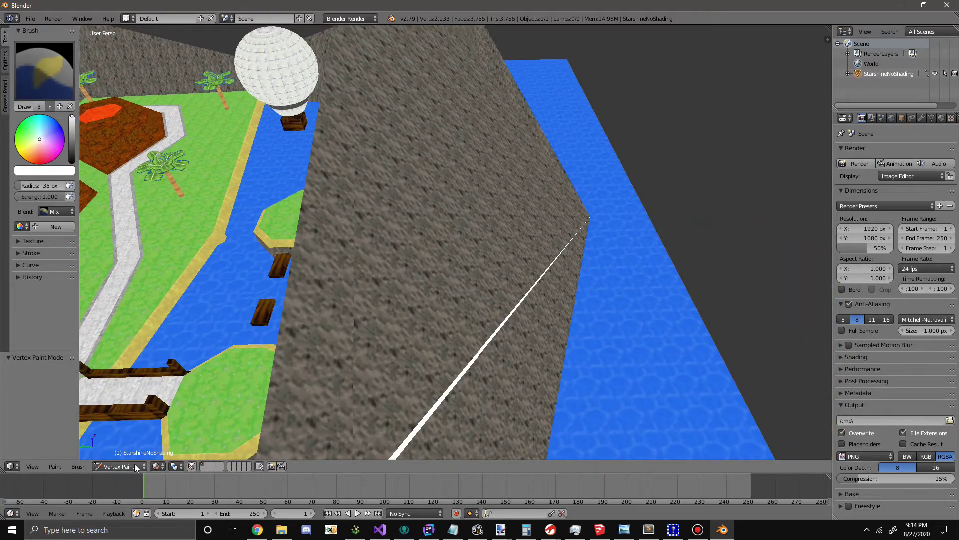
left_click(127, 439)
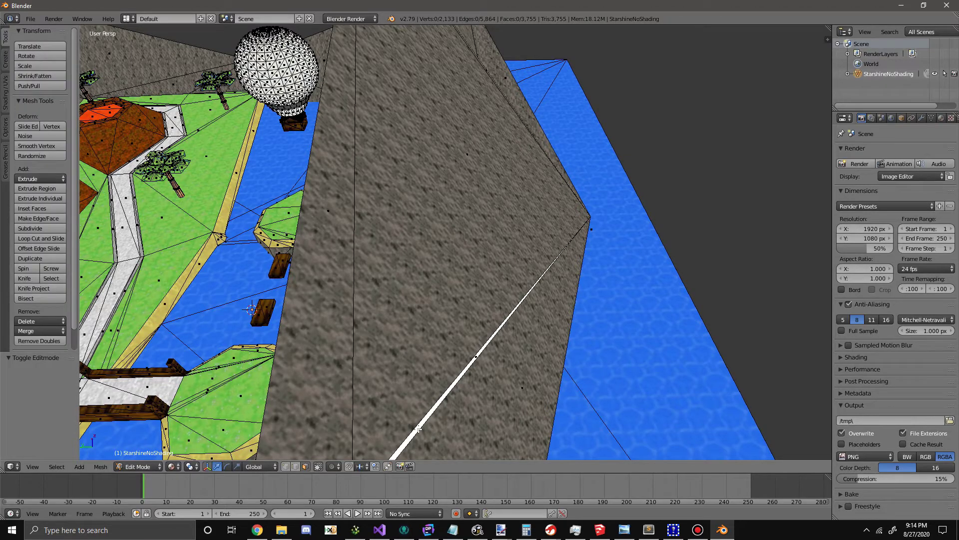
middle_click_drag(401, 408, 434, 378)
scroll(401, 350, "down", 5)
middle_click_drag(400, 349, 459, 269)
middle_click_drag(386, 140, 370, 257)
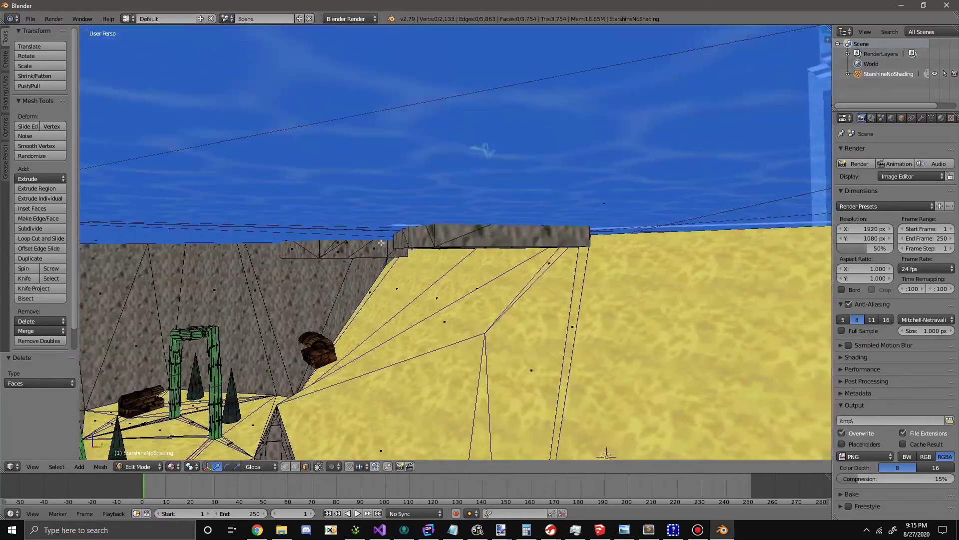
- Set the level model back to Vertex Paint mode
middle_click_drag(358, 330, 353, 406)
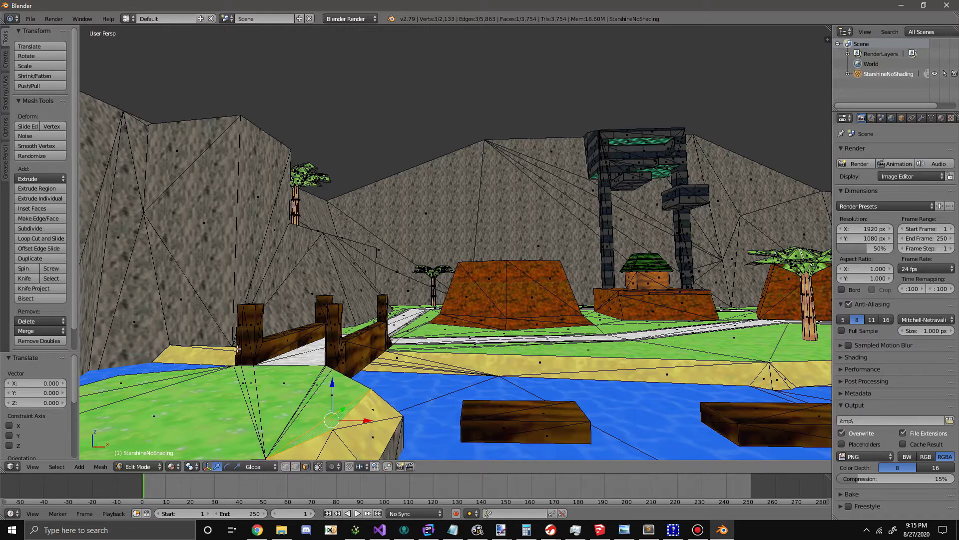
left_click(99, 466)
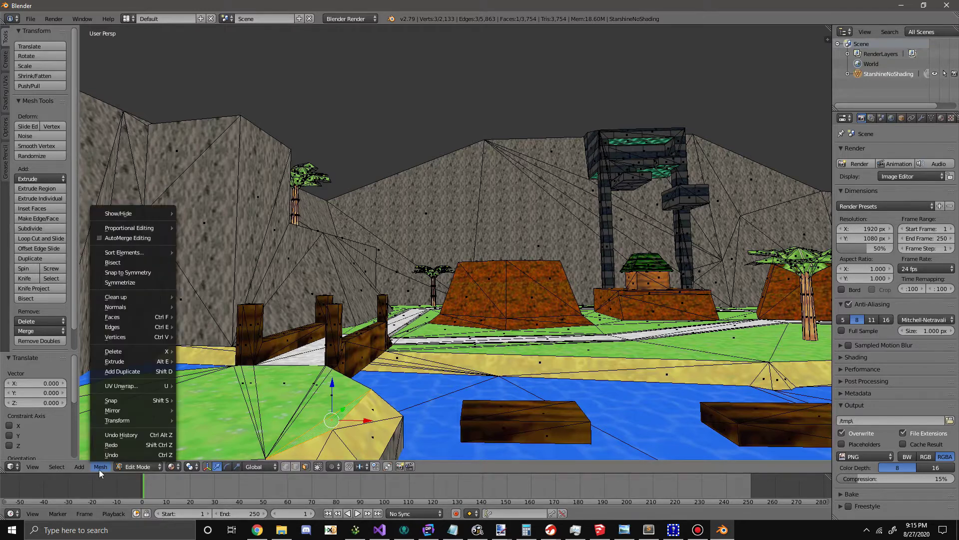
mouse_move(139, 314)
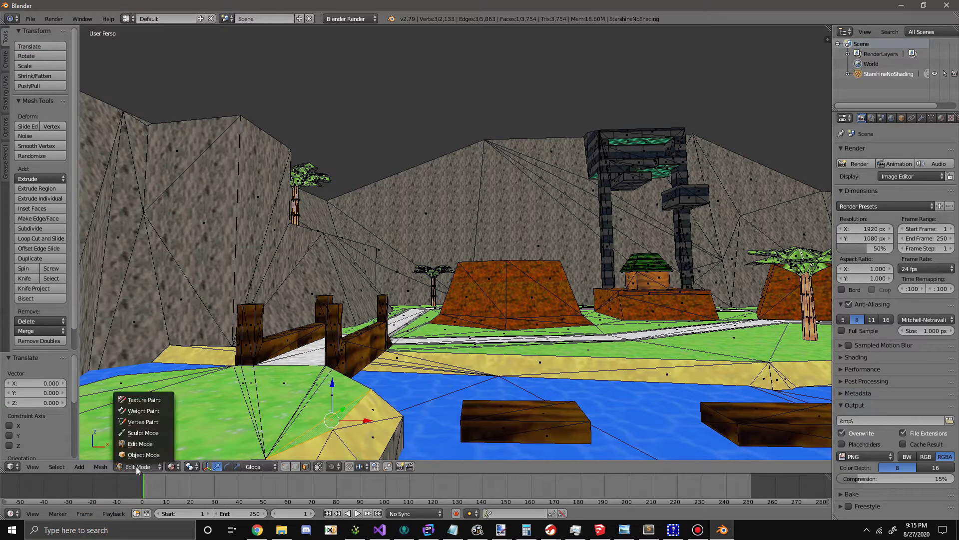
left_click(143, 423)
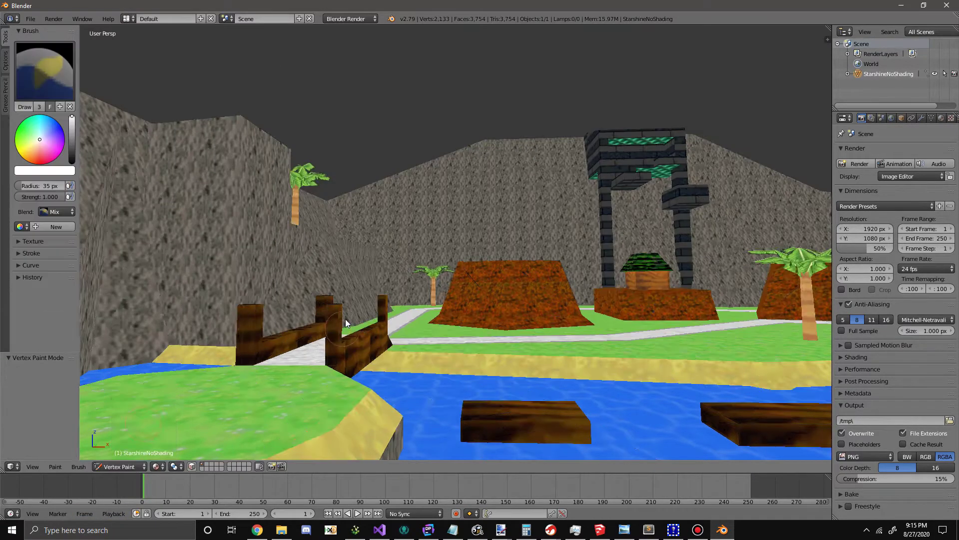
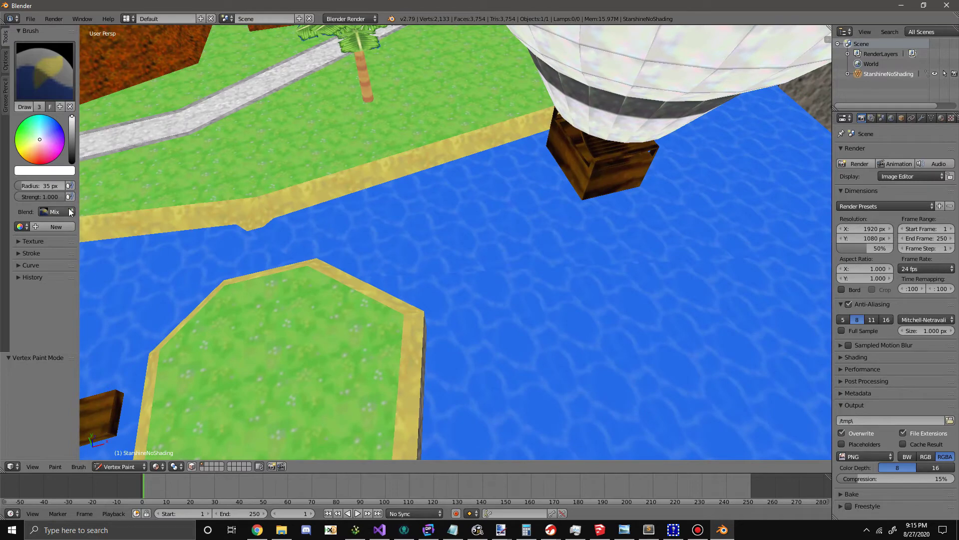
- Check the available brush blending modes, keeping Mix
left_click(50, 213)
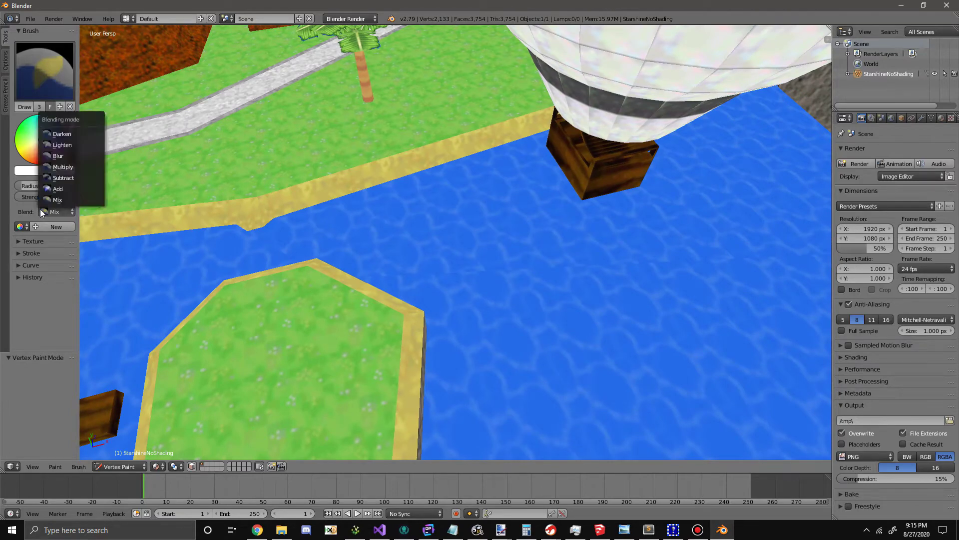
left_click(61, 212)
middle_click_drag(111, 194, 44, 193)
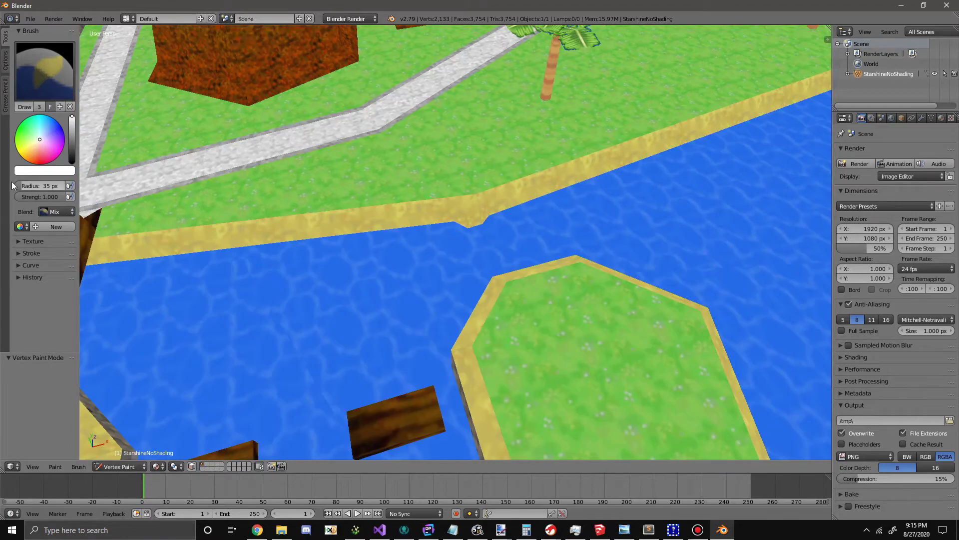
- Set the brush to a blue-violet colour and shade the lower edge of the sandy shore and the water beside the islands
scroll(379, 215, "up", 3)
middle_click_drag(389, 227, 43, 129)
left_click_drag(43, 129, 54, 134)
mouse_move(388, 256)
left_mouse_down()
mouse_move(693, 216)
mouse_move(661, 221)
mouse_move(727, 222)
mouse_move(752, 211)
left_mouse_up()
mouse_move(752, 211)
middle_mouse_down()
mouse_move(712, 206)
mouse_move(730, 175)
middle_mouse_up()
middle_click_drag(667, 208, 478, 206, "shift")
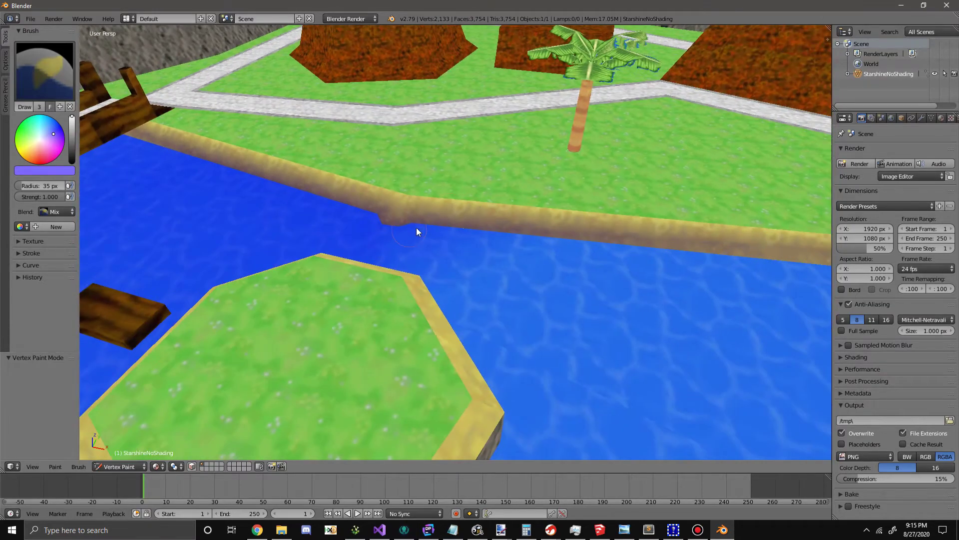
- Try to continue the blue-violet shading along the sandy shore up to the cliff corner, undoing the strokes
middle_click_drag(629, 244, 370, 229)
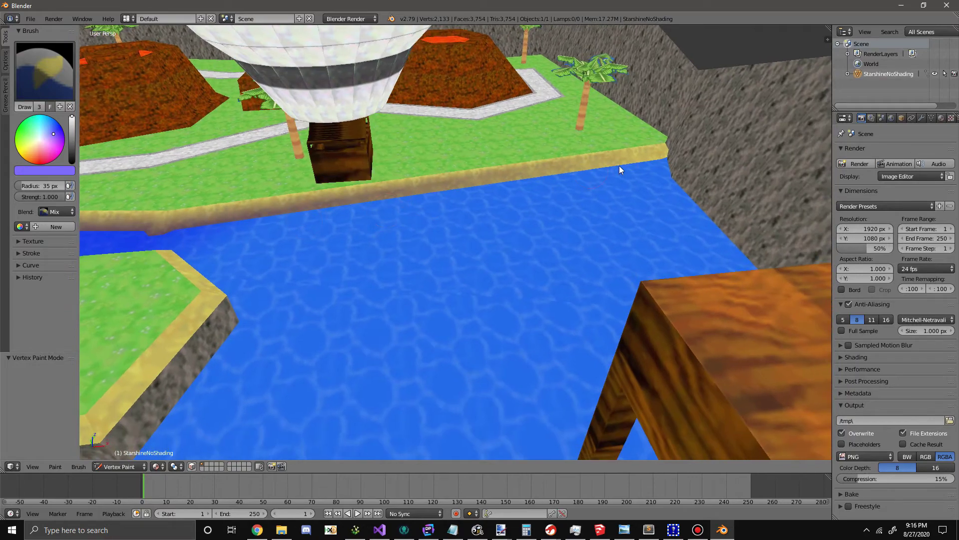
middle_click_drag(667, 157, 505, 218)
scroll(479, 242, "up", 2)
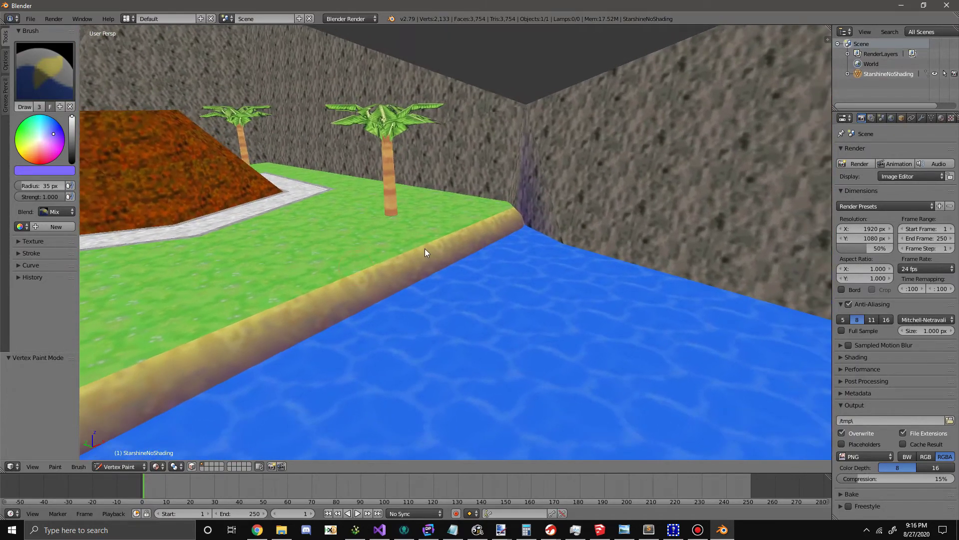
scroll(426, 248, "down", 6)
middle_click_drag(424, 253, 630, 239)
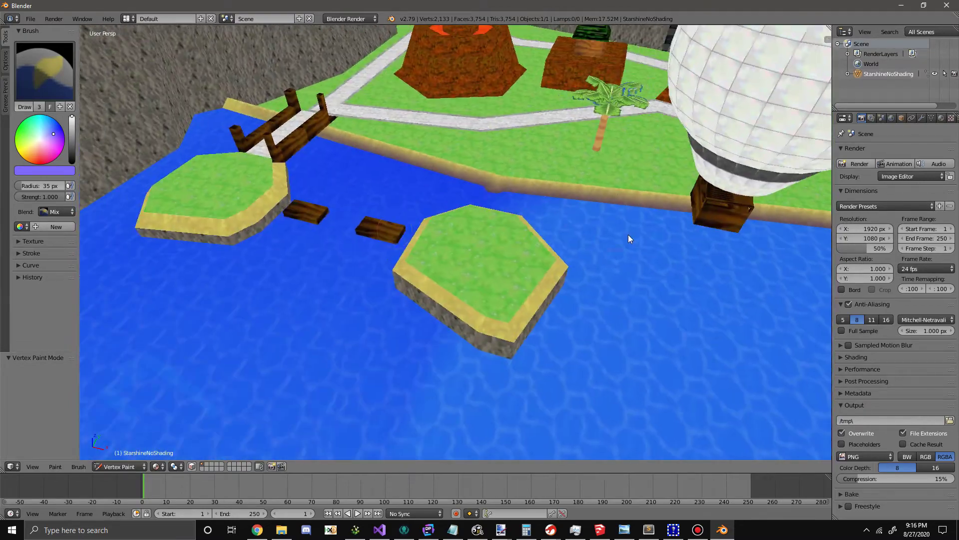
scroll(383, 216, "up", 3)
key("ctrl+z")
middle_click_drag(557, 161, 333, 277, "shift")
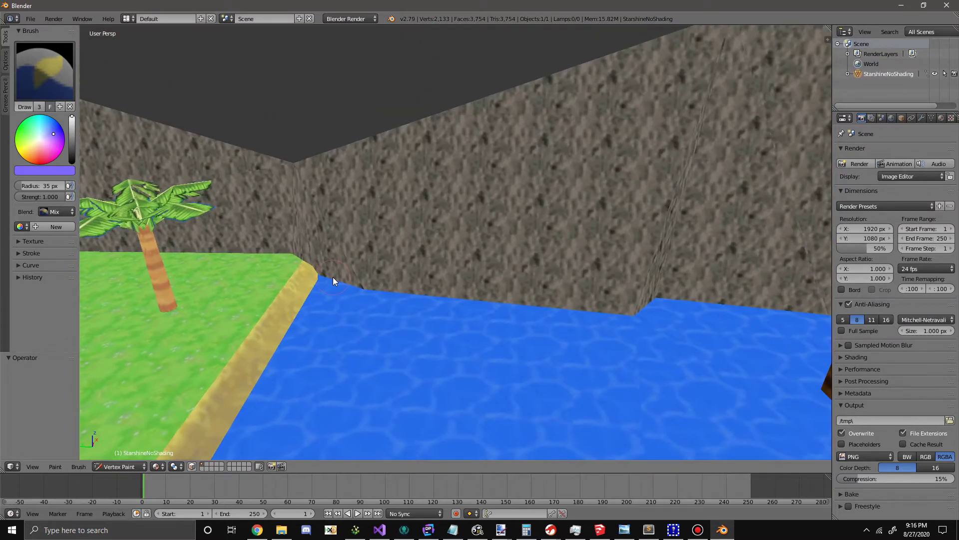
left_click(333, 277)
key("ctrl+z")
middle_click_drag(310, 254, 446, 262)
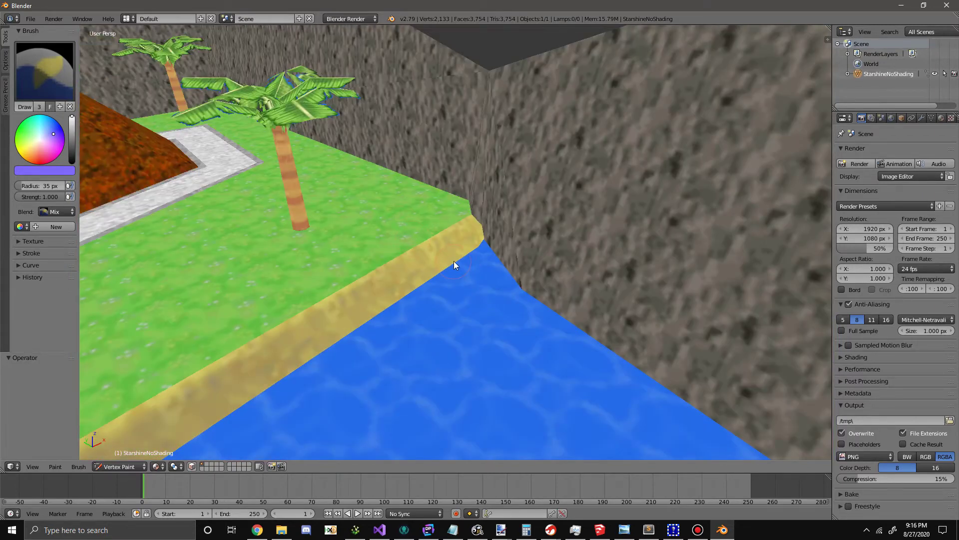
- Turn on face selection masking for vertex painting
left_click(191, 467)
middle_click_drag(452, 268, 531, 244)
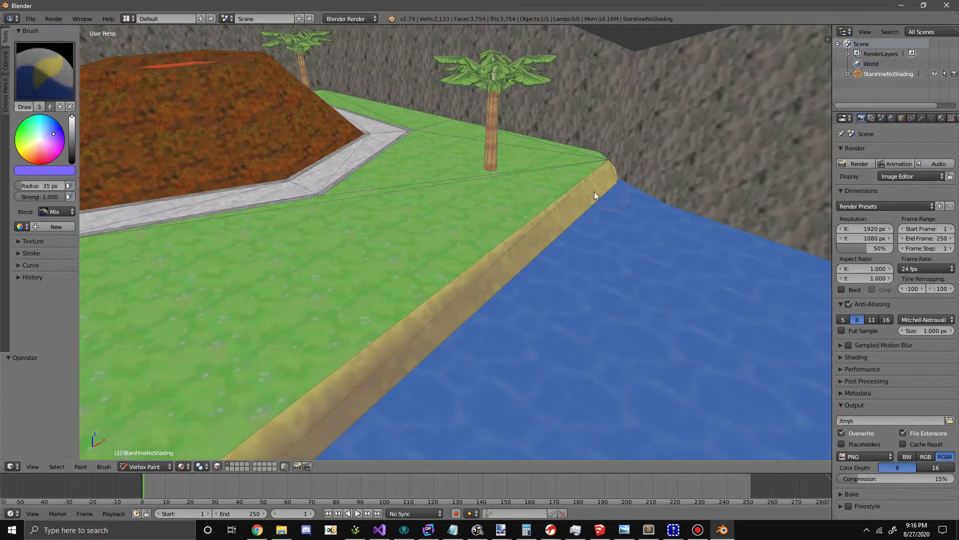
middle_click_drag(595, 190, 469, 266)
- Select the sand faces where the shore meets the cliff and paint their lower edges blue-violet
right_click(452, 263)
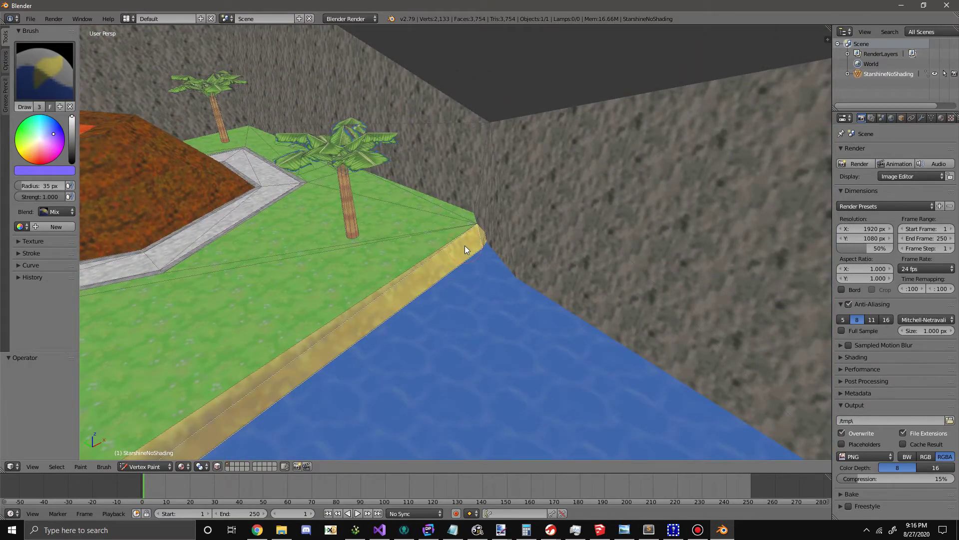
scroll(464, 244, "up", 7)
middle_click_drag(552, 240, 482, 236)
right_click(483, 235, "shift")
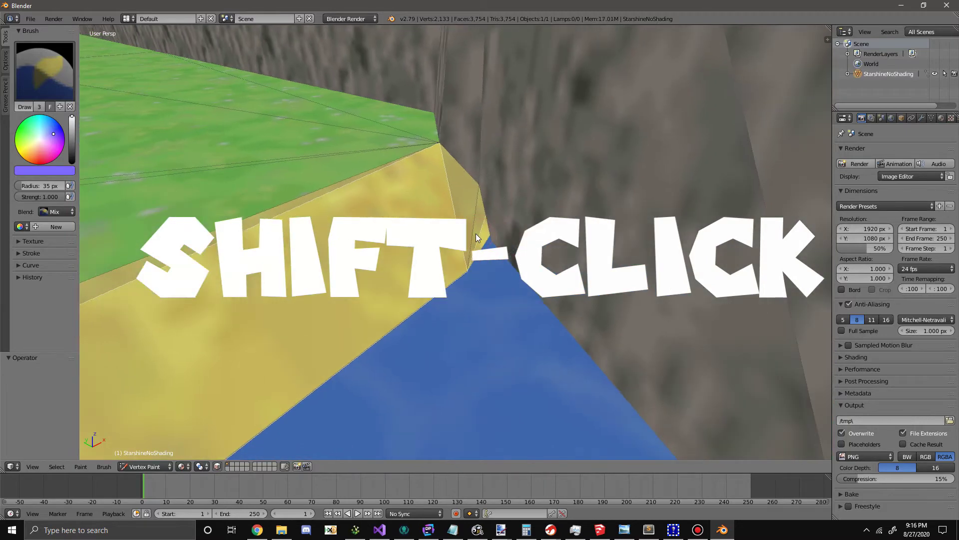
right_click(478, 230, "shift")
right_click(470, 214, "shift")
left_click(469, 269)
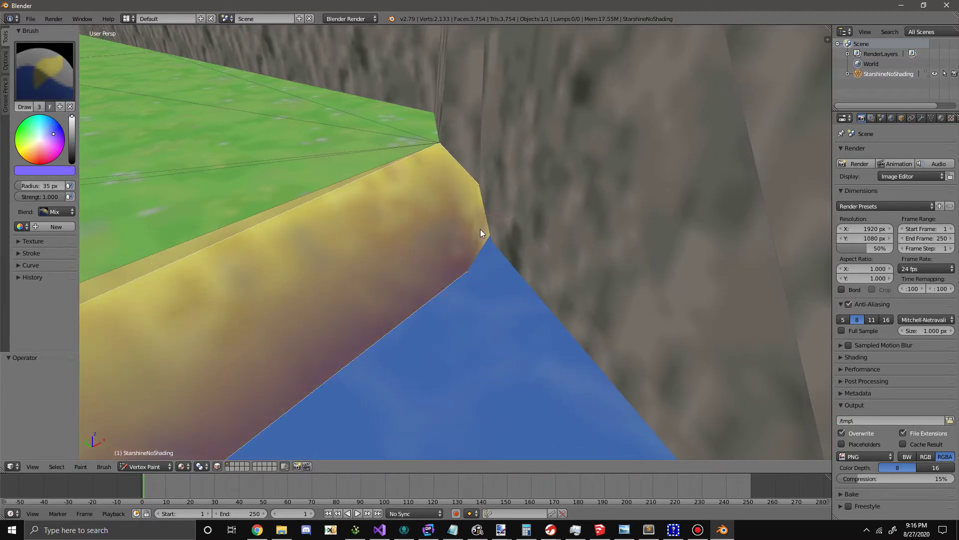
middle_click_drag(464, 251, 447, 222)
scroll(398, 251, "down", 5)
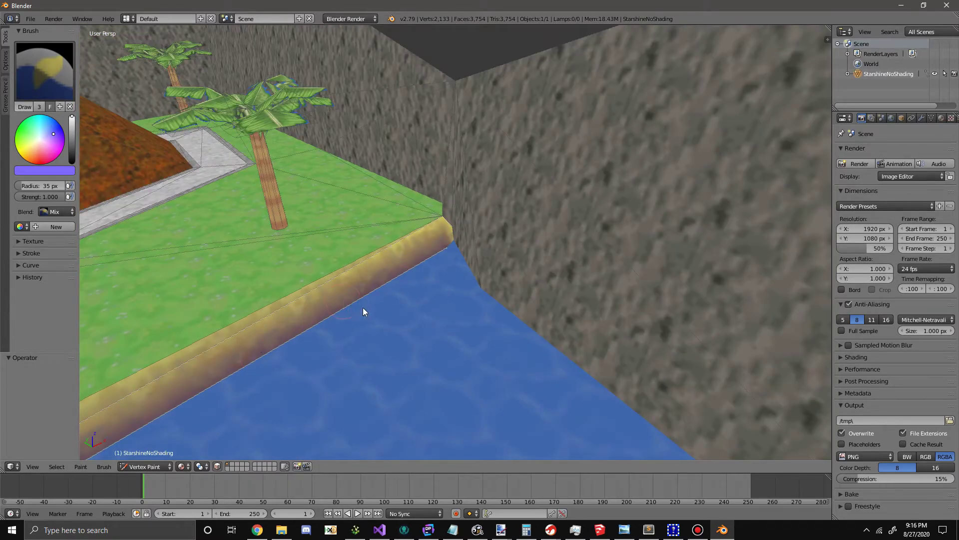
- Select every face of the level so the whole mesh can be painted again
key("a")
middle_click_drag(403, 311, 345, 311)
scroll(430, 304, "down", 2)
key("a")
key("a")
key("a")
key("a")
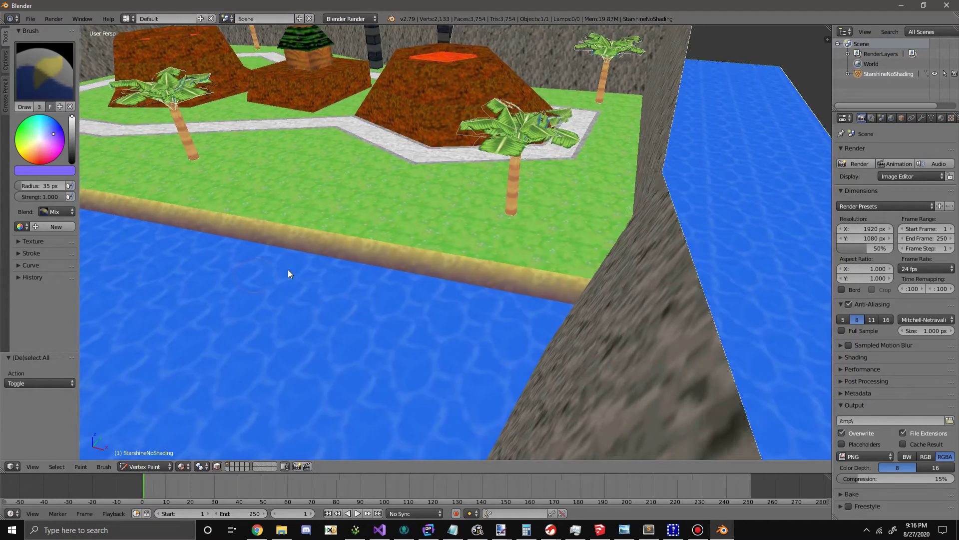
- Try shading one corner of a single selected grass triangle between the mound and the path, undo it, and reselect all faces
middle_click_drag(279, 272, 669, 249)
middle_click_drag(308, 184, 439, 304)
scroll(441, 303, "up", 1)
scroll(473, 323, "down", 8)
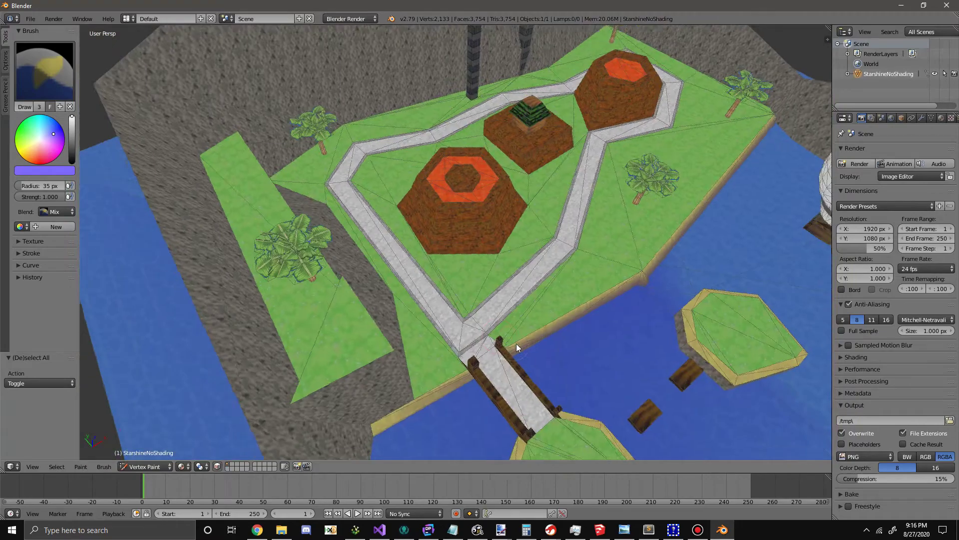
middle_click_drag(510, 343, 442, 268)
scroll(556, 266, "up", 7)
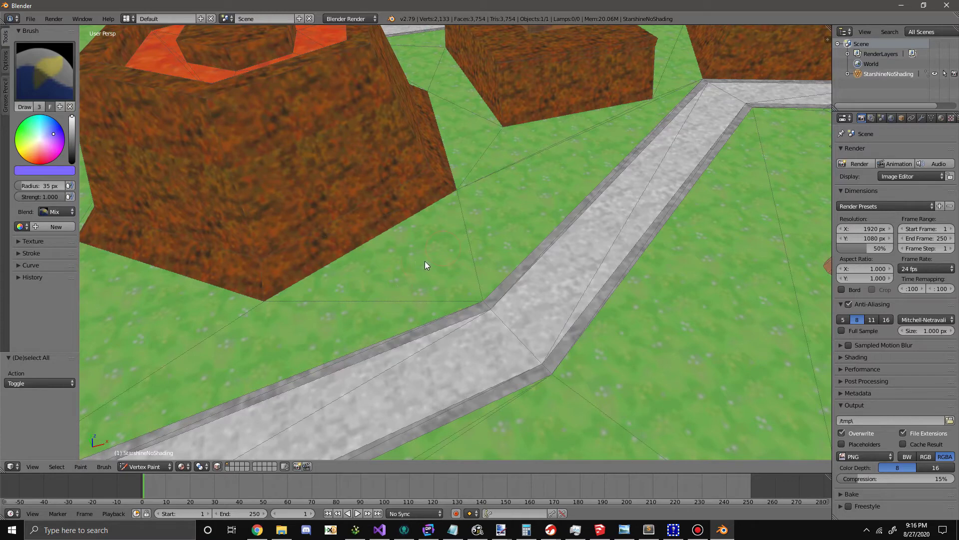
key("a")
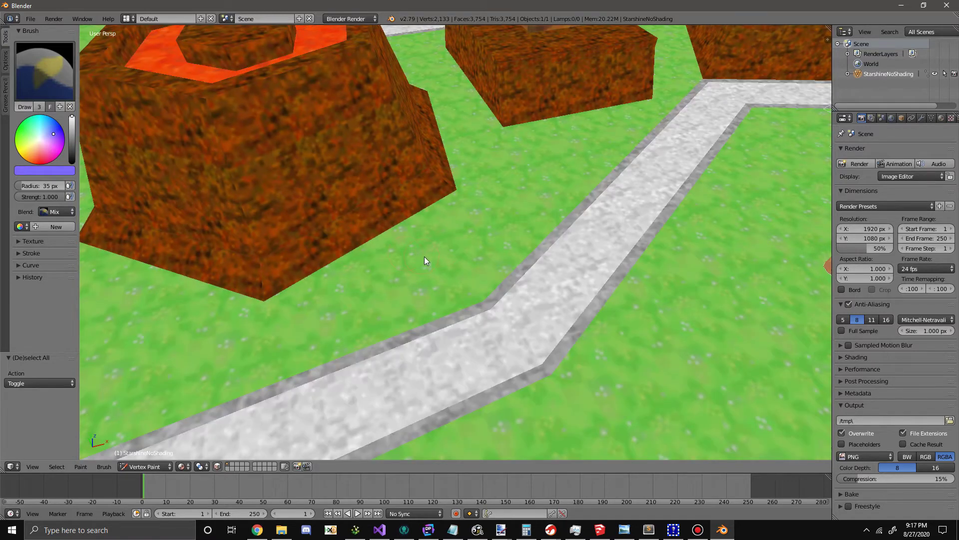
key("alt+z")
right_click(427, 283)
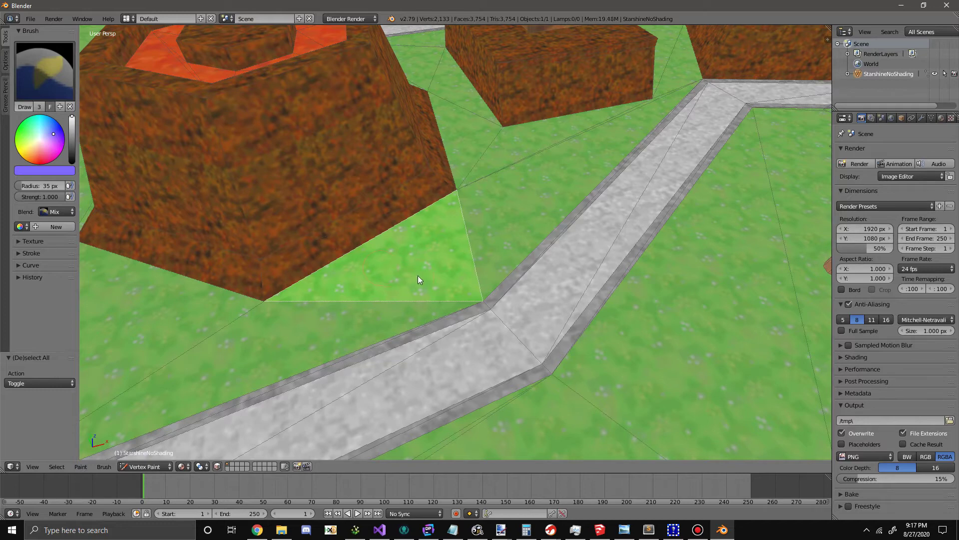
left_click_drag(482, 296, 469, 304)
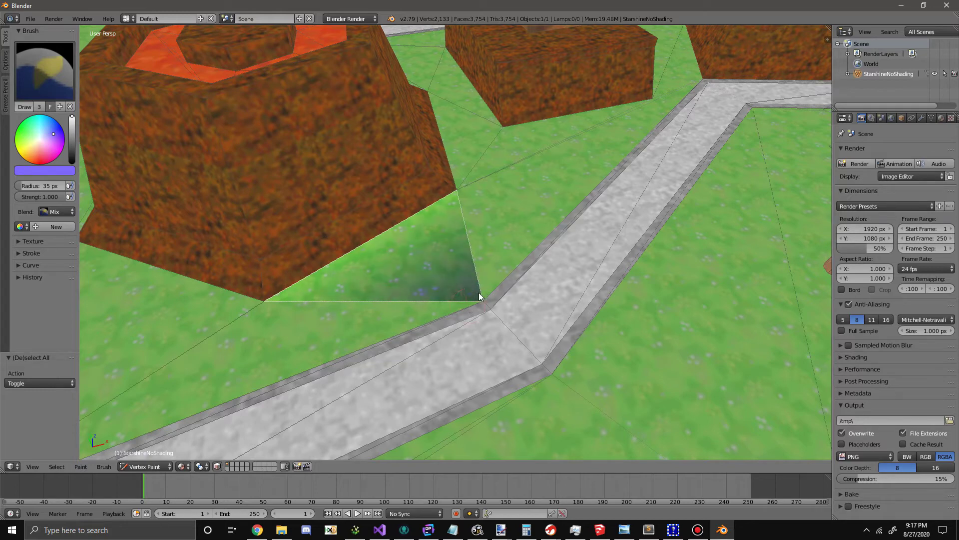
key("ctrl+z")
key("a")
key("a")
- Look over the whole level from above, including the brown mounds, paths, shore and islands
middle_click_drag(490, 248, 349, 278)
scroll(356, 276, "up", 2)
scroll(356, 275, "down", 6)
scroll(438, 251, "up", 5)
middle_click_drag(423, 143, 320, 123, "shift")
scroll(320, 123, "down", 5)
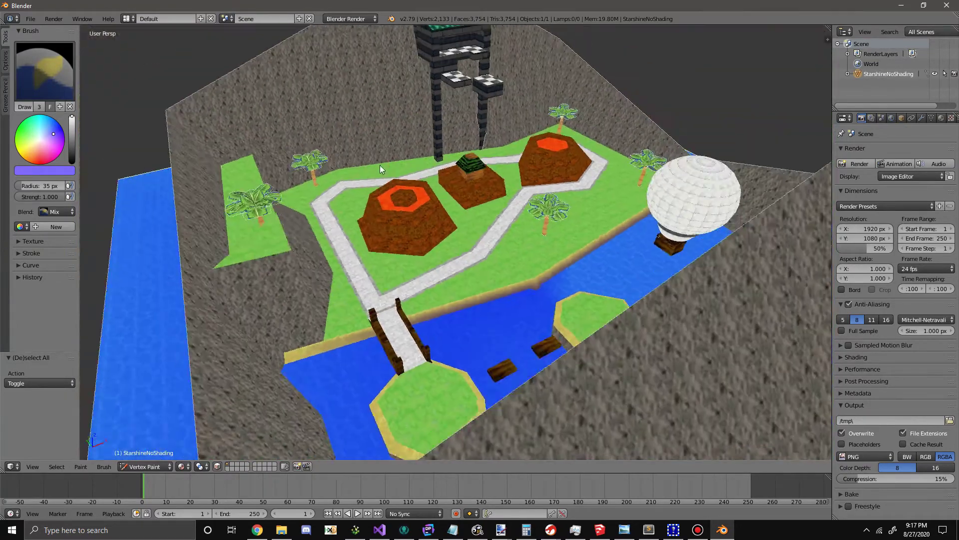
middle_click_drag(380, 165, 605, 260)
scroll(606, 260, "up", 3)
scroll(639, 295, "up", 3)
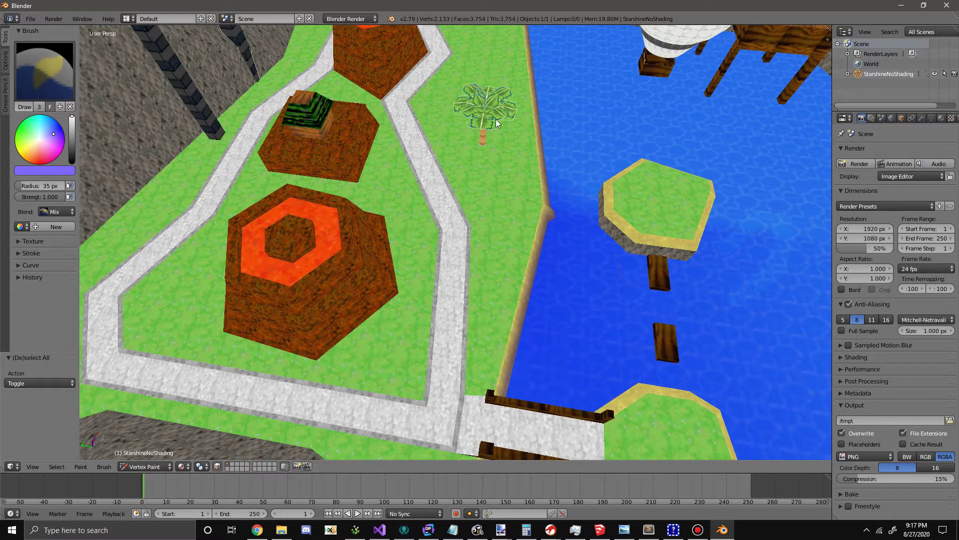
- Pick an orange-red brush colour and paint where the lava meets the crater wall of the volcano with the central rock
middle_click_drag(569, 153, 440, 194)
scroll(418, 235, "up", 3)
middle_click_drag(417, 235, 542, 243)
scroll(385, 323, "up", 2)
middle_click_drag(220, 295, 451, 237, "shift")
scroll(452, 237, "up", 2)
middle_click_drag(310, 265, 401, 290, "shift")
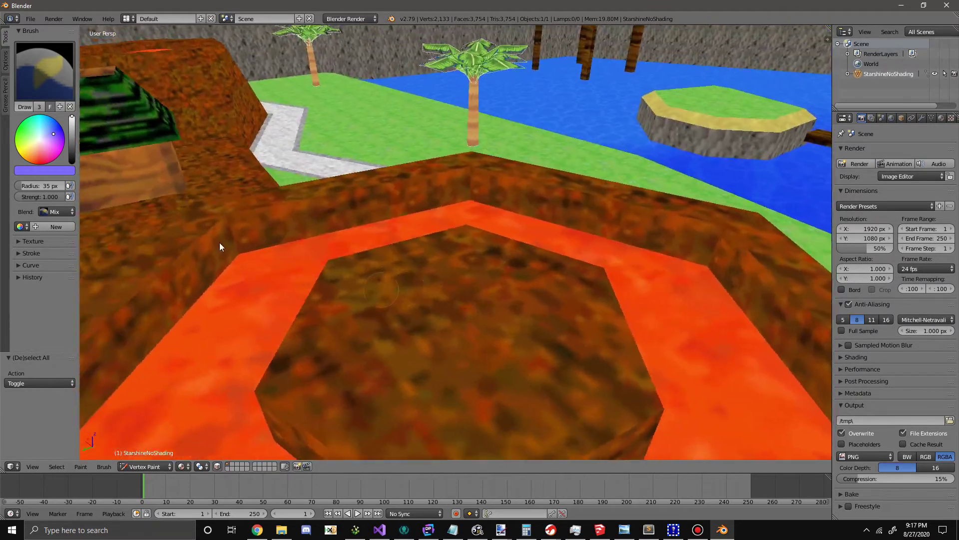
left_click_drag(56, 145, 36, 161)
left_click_drag(239, 248, 361, 227)
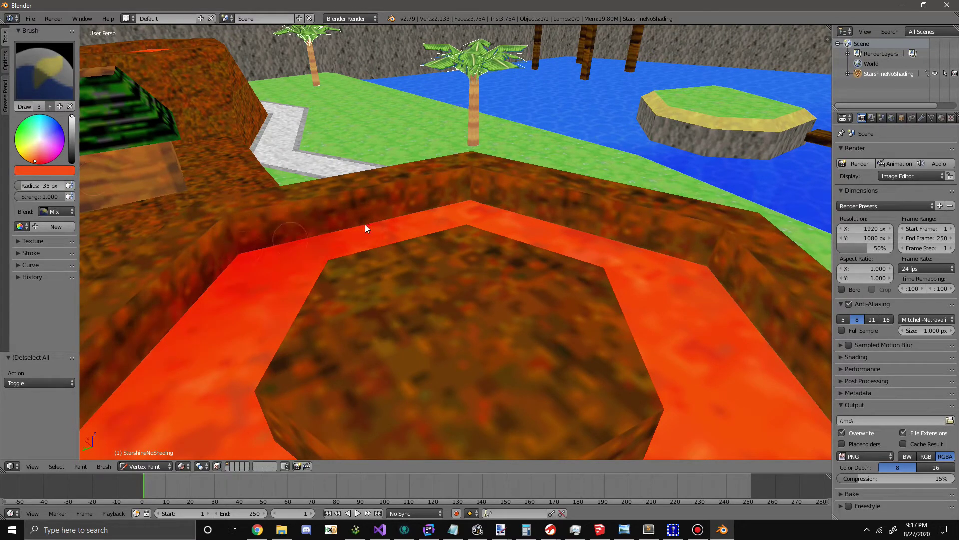
- Continue the orange-red shading around the rest of the crater's inner wall, redoing the stroke at one corner
middle_click_drag(460, 202, 591, 223)
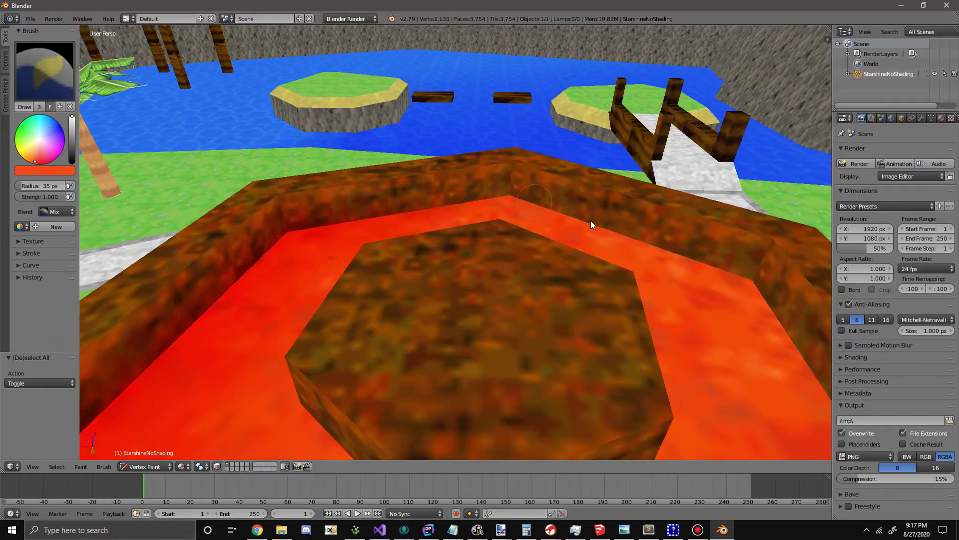
mouse_move(591, 220)
left_mouse_down()
mouse_move(726, 273)
mouse_move(717, 278)
left_mouse_up()
mouse_move(717, 278)
middle_mouse_down()
mouse_move(709, 251)
mouse_move(544, 239)
middle_mouse_up()
left_click_drag(544, 239, 621, 241)
mouse_move(622, 242)
middle_mouse_down()
mouse_move(634, 259)
mouse_move(554, 236)
middle_mouse_up()
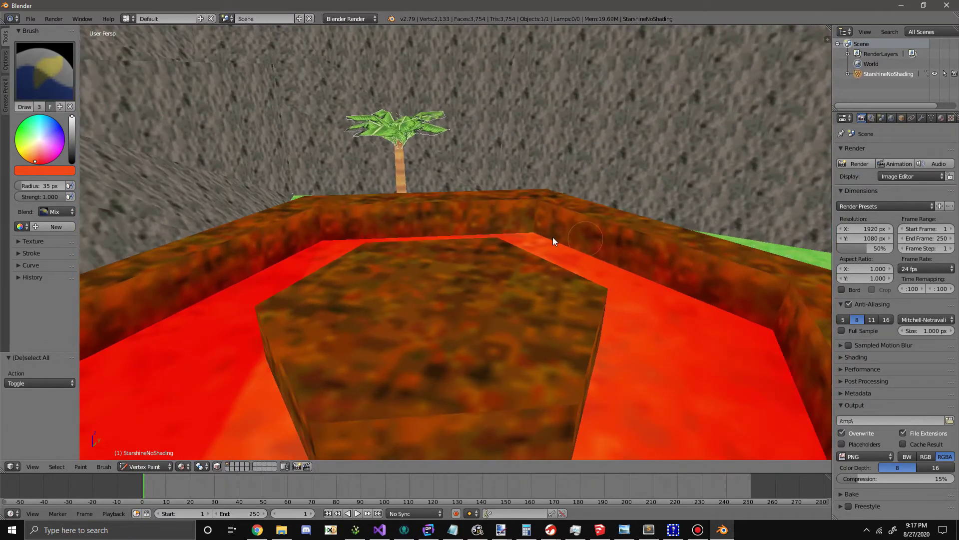
left_click_drag(553, 237, 548, 226)
key("ctrl+z")
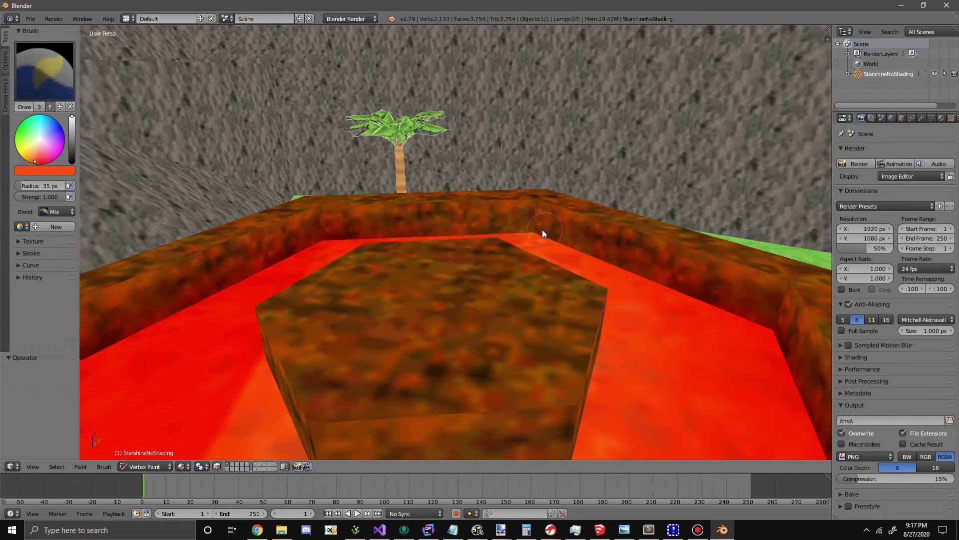
left_click(543, 228)
mouse_move(547, 228)
middle_mouse_down()
mouse_move(475, 239)
mouse_move(509, 221)
middle_mouse_up()
- Paint the lava and base edges around the crater's central rock orange-red
left_click_drag(365, 361, 604, 352)
middle_click_drag(605, 353, 477, 330)
left_click_drag(619, 402, 630, 403)
mouse_move(630, 402)
middle_mouse_down()
mouse_move(576, 400)
mouse_move(702, 403)
mouse_move(515, 418)
middle_mouse_up()
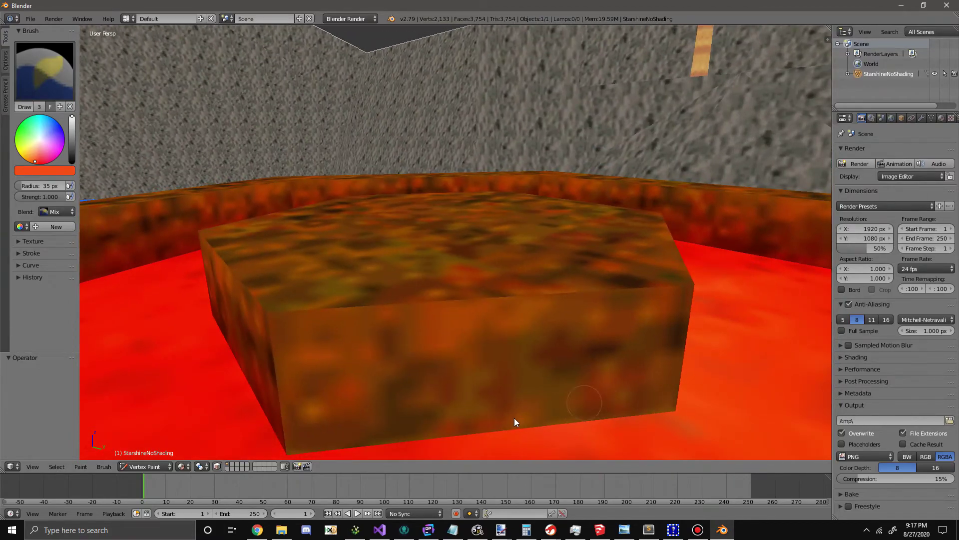
middle_click_drag(688, 403, 499, 365)
- Shade the lava pool and the inner wall base of the other volcano orange-red
middle_click_drag(651, 355, 482, 184)
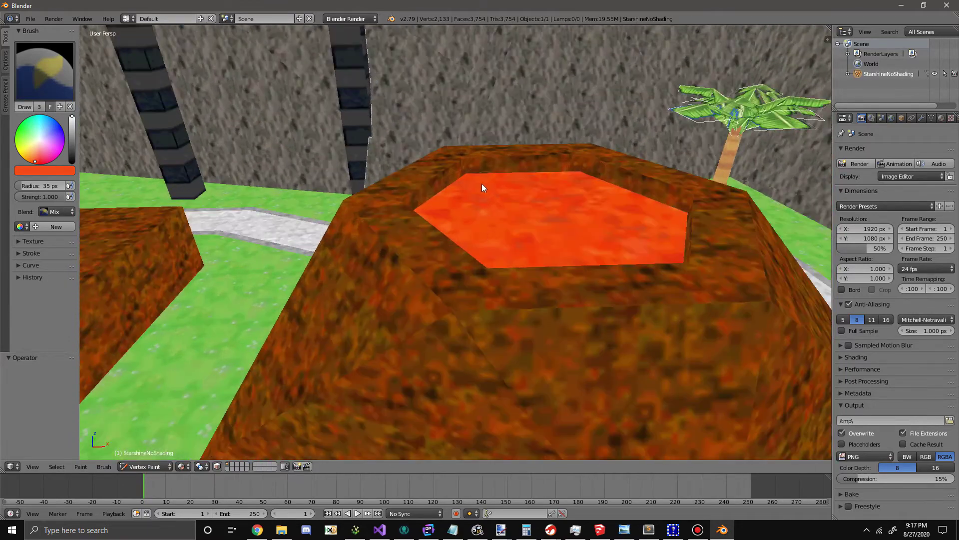
middle_click_drag(580, 190, 493, 202)
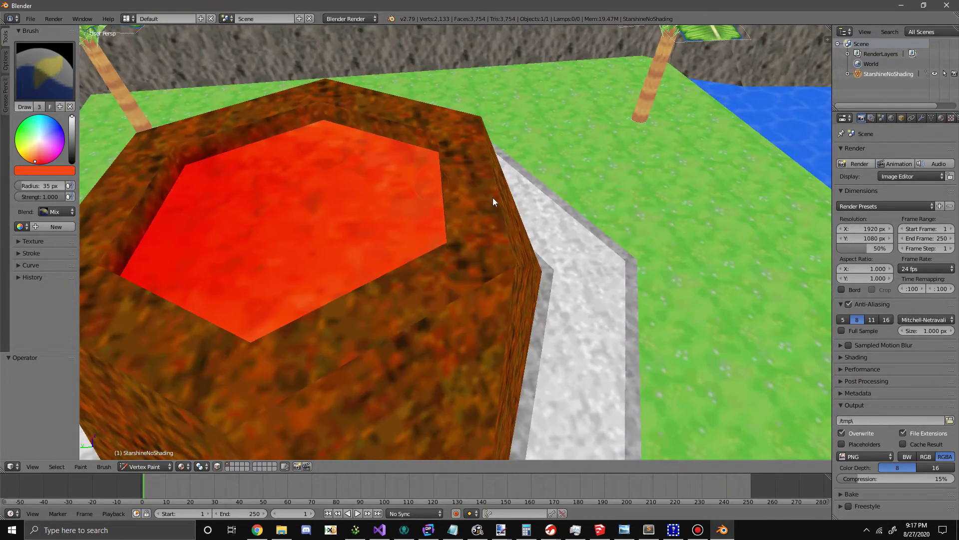
middle_click_drag(411, 159, 438, 188)
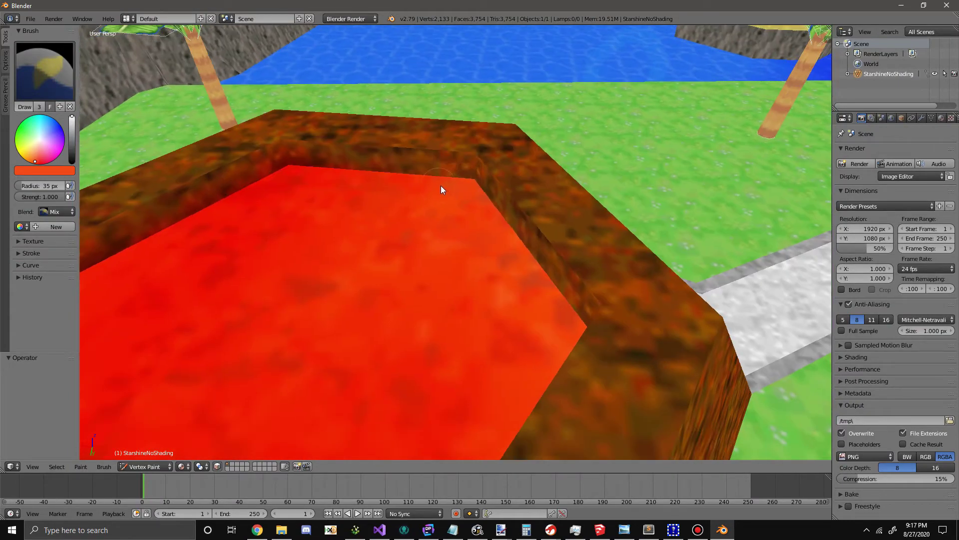
middle_click_drag(143, 241, 673, 192)
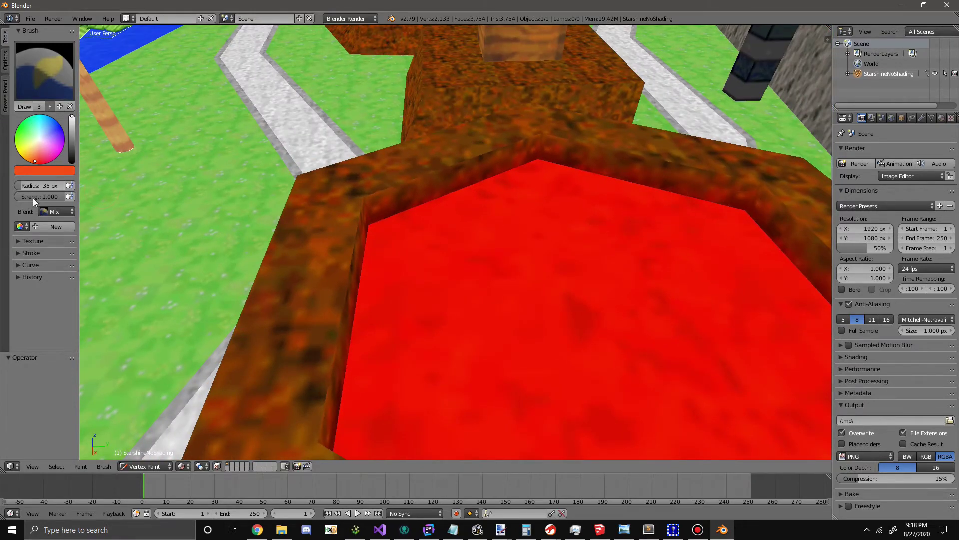
- Set the brush colour to black
scroll(382, 194, "down", 7)
middle_click_drag(386, 213, 414, 299, "shift")
middle_click_drag(271, 221, 385, 240)
scroll(345, 300, "up", 3)
middle_click_drag(310, 343, 357, 282, "shift")
middle_click_drag(322, 311, 409, 308)
scroll(326, 267, "down", 3)
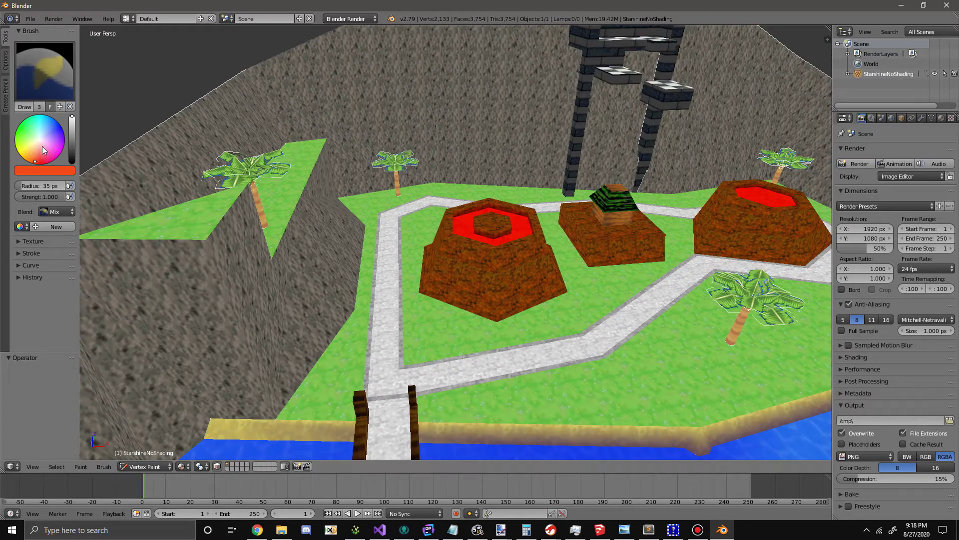
left_click_drag(72, 149, 72, 165)
- Examine the round stone hole in the sandy seabed beneath the water
middle_click_drag(156, 203, 296, 278)
left_click(276, 7)
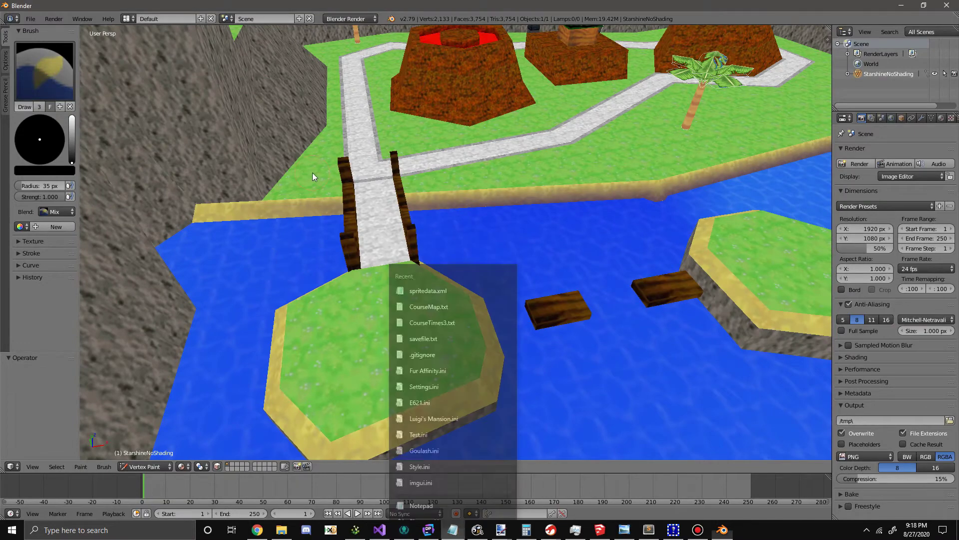
scroll(398, 295, "up", 2)
middle_click_drag(495, 395, 439, 320, "shift")
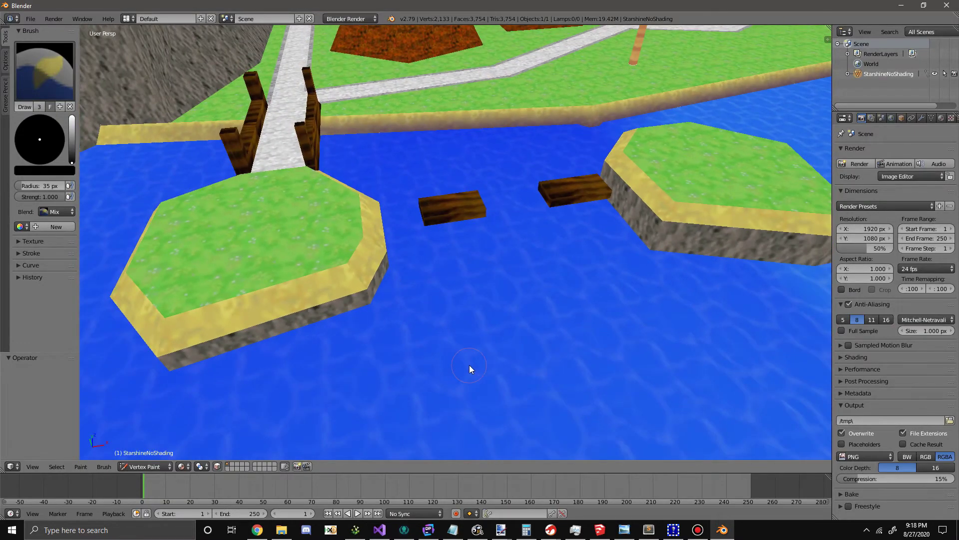
scroll(468, 364, "up", 6)
middle_click_drag(467, 376, 419, 165)
right_click(429, 529)
middle_click_drag(374, 275, 315, 248)
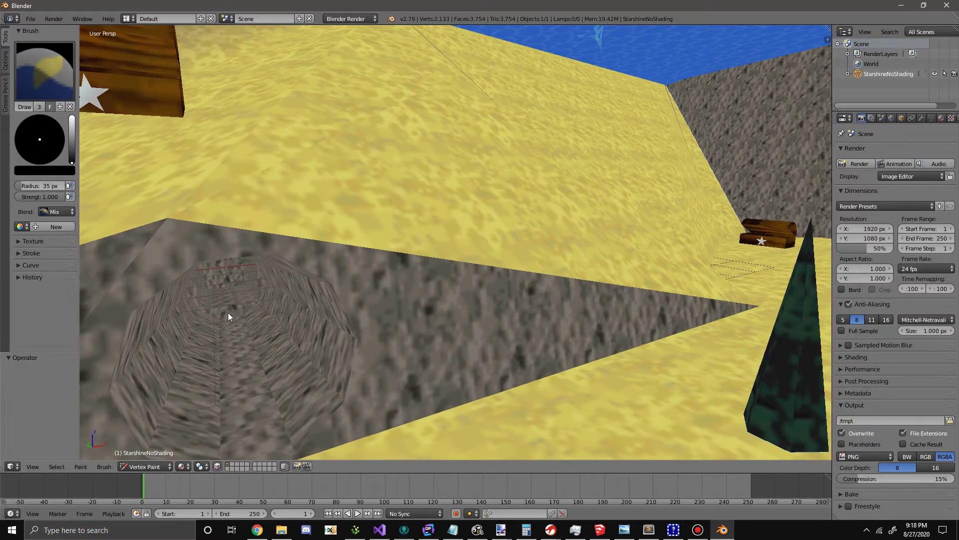
- Paint the end wall of the square stone tunnel black
middle_click_drag(185, 310, 690, 295)
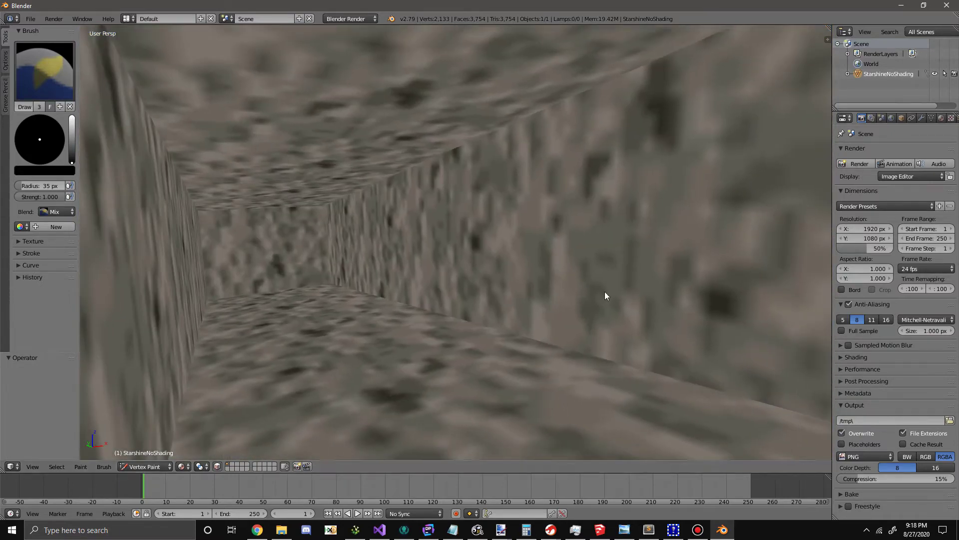
mouse_move(322, 220)
left_mouse_down()
mouse_move(255, 215)
mouse_move(193, 253)
mouse_move(204, 298)
mouse_move(330, 274)
left_mouse_up()
middle_click_drag(301, 268, 451, 279)
scroll(450, 280, "down", 6)
scroll(460, 279, "up", 5)
- Set the brush colour to dark grey and shade the square tunnel's entrance edges and the inner end of the round section
left_click_drag(74, 158, 73, 152)
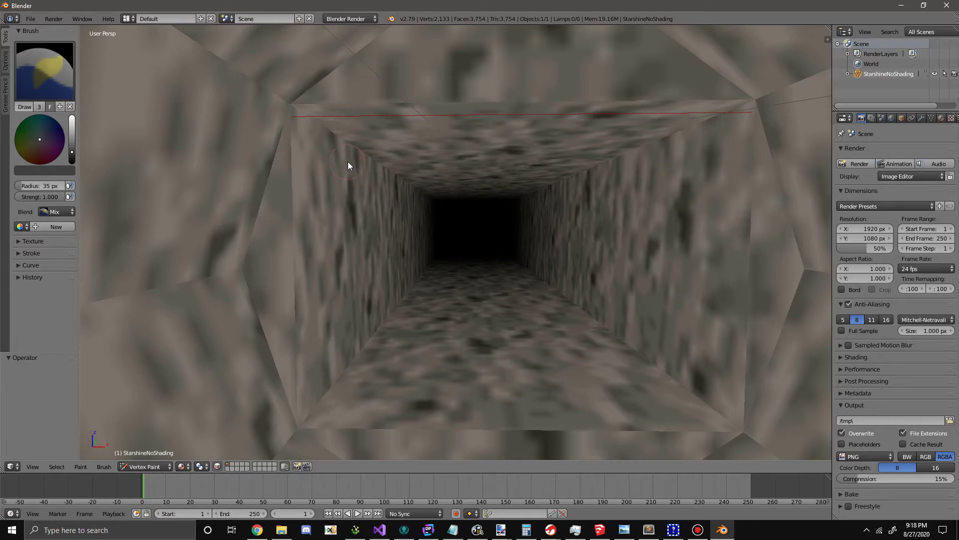
scroll(348, 165, "down", 2)
left_click_drag(393, 193, 569, 192)
left_click_drag(567, 310, 396, 314)
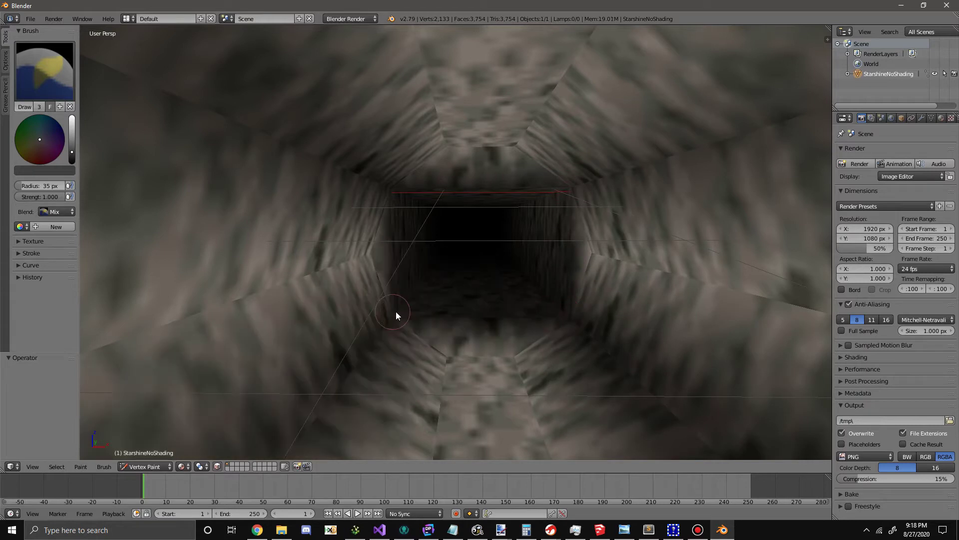
mouse_move(444, 160)
left_mouse_down()
mouse_move(510, 143)
mouse_move(583, 179)
left_mouse_up()
mouse_move(563, 329)
left_mouse_down()
mouse_move(496, 358)
mouse_move(364, 293)
mouse_move(373, 182)
mouse_move(366, 238)
left_mouse_up()
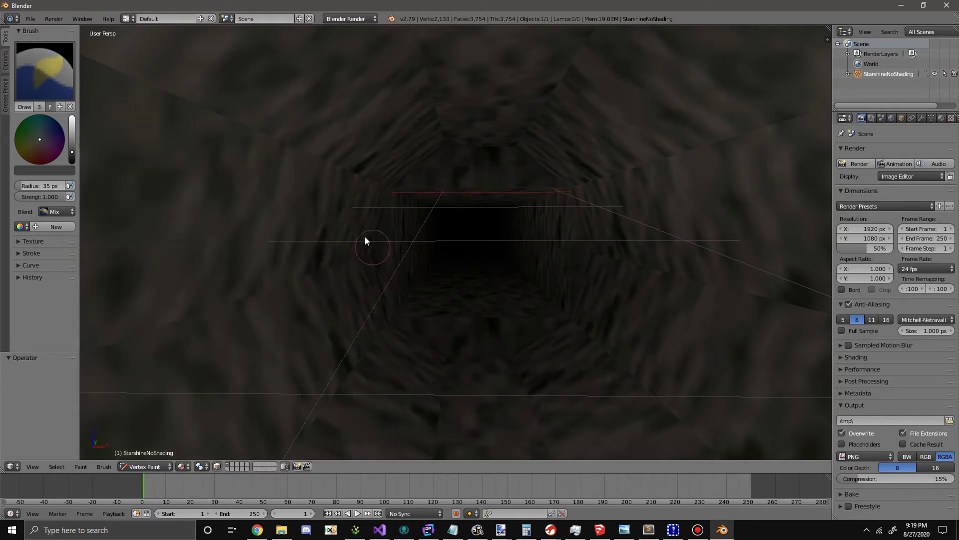
- Examine the darkened tunnel from the inside, along its outer side and from the seabed in front of its opening
scroll(475, 251, "up", 10)
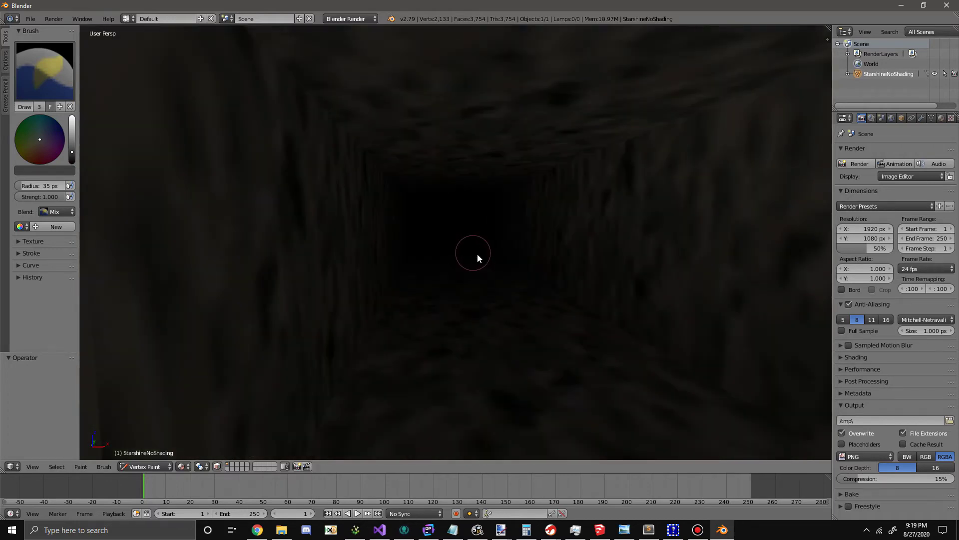
scroll(492, 257, "down", 10)
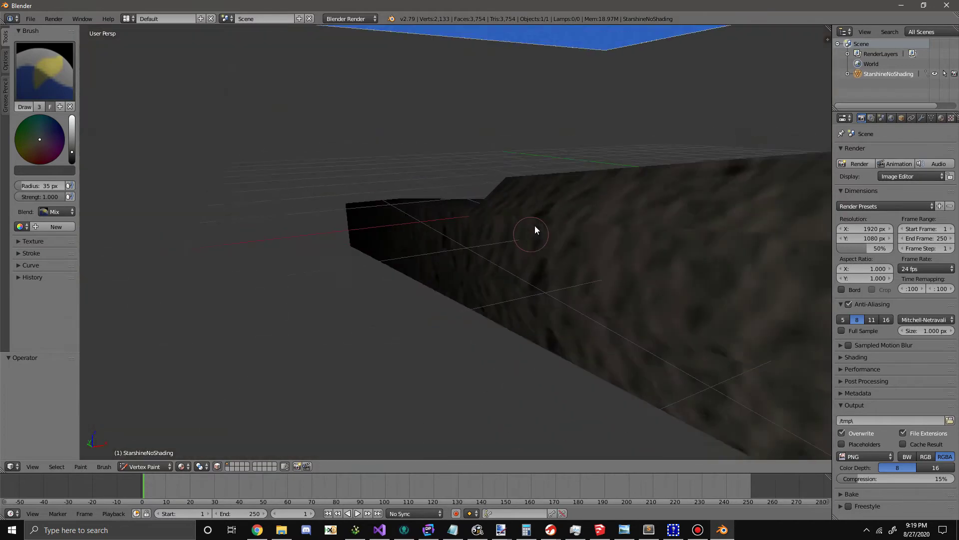
middle_click_drag(535, 230, 651, 236)
middle_click_drag(415, 216, 394, 205)
scroll(429, 172, "down", 4)
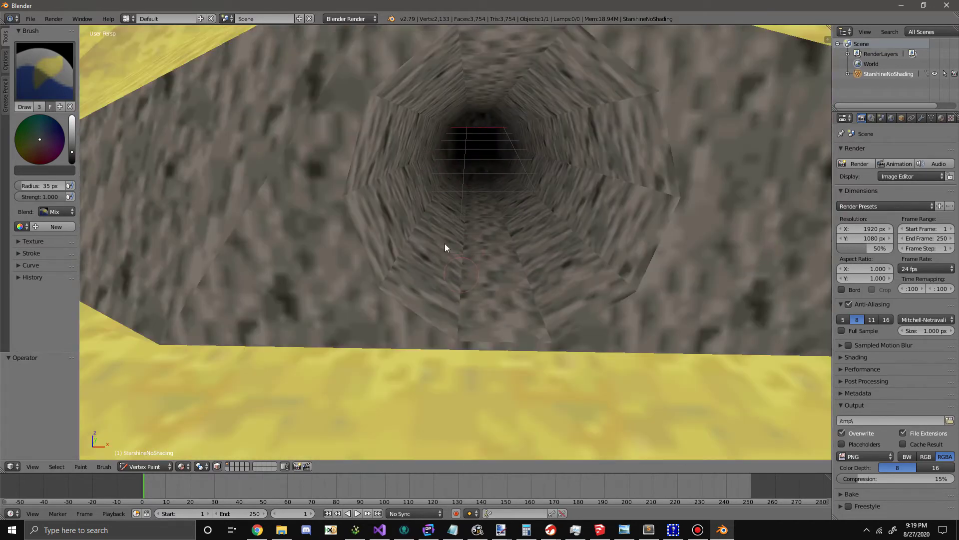
scroll(466, 179, "up", 5)
middle_click_drag(466, 179, 464, 208)
scroll(469, 187, "down", 5)
scroll(467, 186, "down", 6)
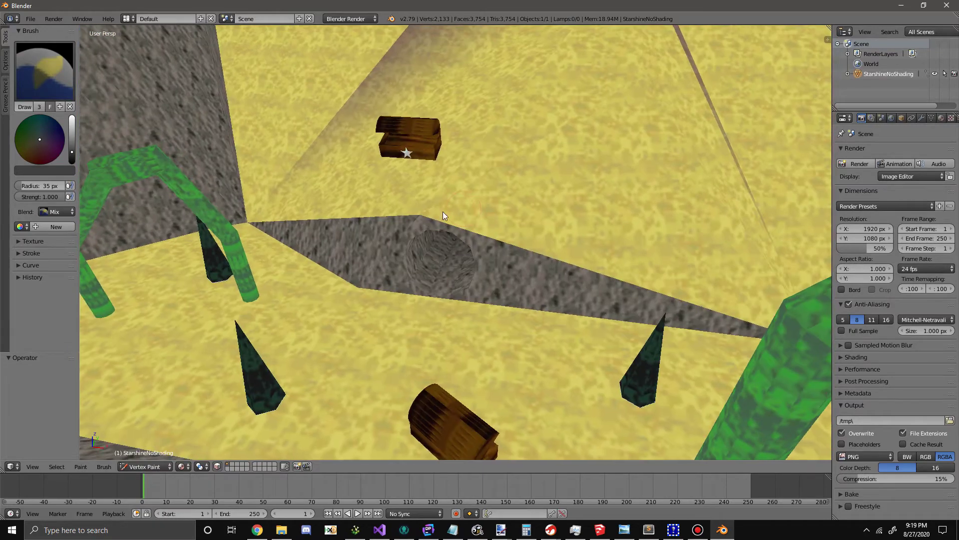
- Try to darken the lower rim of the round tunnel opening with dark grey
scroll(381, 211, "up", 8)
scroll(437, 259, "up", 5)
middle_click_drag(422, 263, 432, 320)
scroll(436, 259, "down", 6)
left_click_drag(433, 321, 563, 329)
key("ctrl+z")
- Set the brush colour to light grey and shade around the rim of the round tunnel opening
left_click_drag(72, 152, 72, 126)
mouse_move(425, 332)
left_mouse_down()
mouse_move(478, 343)
mouse_move(547, 330)
mouse_move(561, 292)
left_mouse_up()
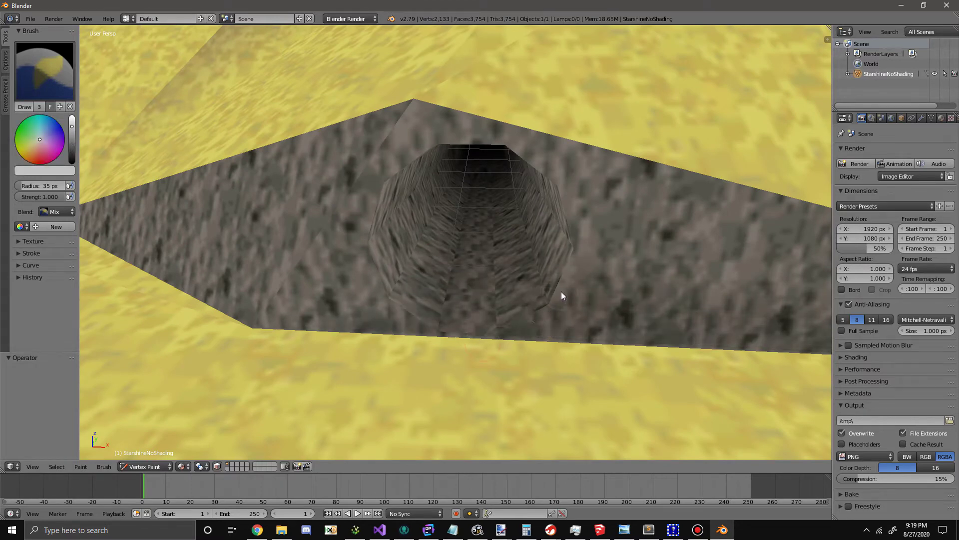
left_click_drag(563, 221, 382, 226)
key("ctrl+z")
key("ctrl+z")
key("ctrl+z")
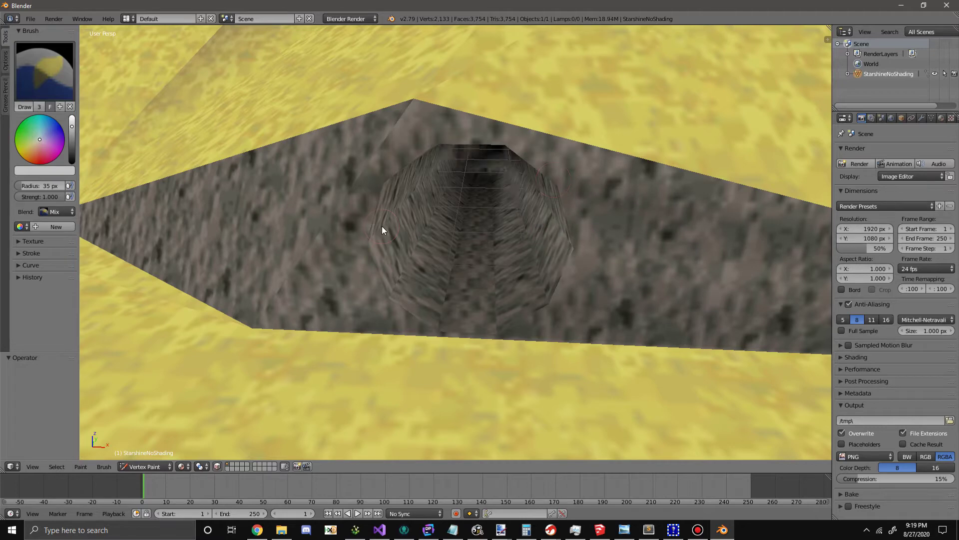
key("ctrl+shift+z")
mouse_move(495, 324)
left_mouse_down()
mouse_move(434, 333)
mouse_move(541, 304)
mouse_move(570, 237)
mouse_move(560, 178)
mouse_move(502, 150)
left_mouse_up()
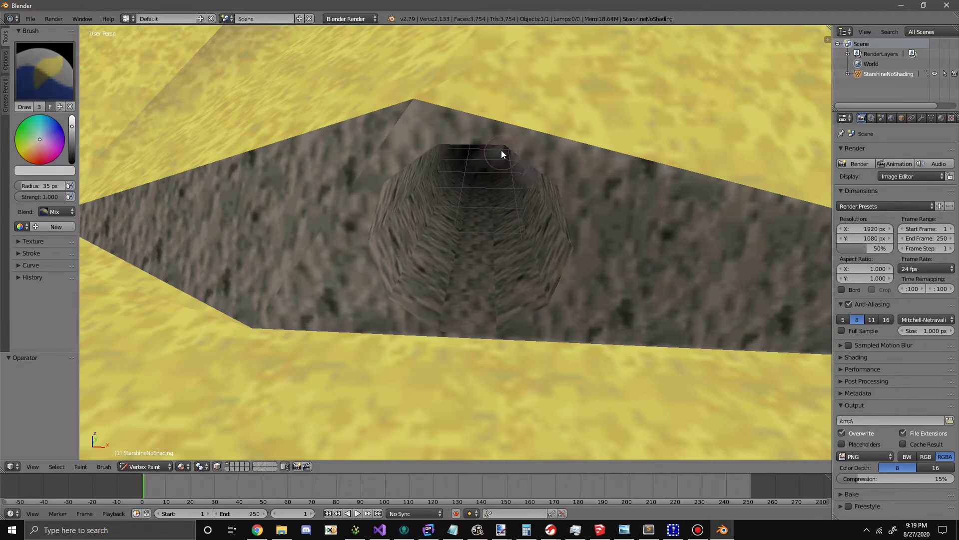
key("ctrl+z")
mouse_move(466, 343)
left_mouse_down()
mouse_move(556, 289)
mouse_move(574, 235)
left_mouse_up()
left_click_drag(572, 191, 500, 140)
mouse_move(358, 220)
left_mouse_down()
mouse_move(437, 337)
mouse_move(489, 333)
left_mouse_up()
- Clear the face selection and select the stone wall faces surrounding the round tunnel opening
scroll(532, 304, "down", 3)
mouse_move(536, 301)
middle_mouse_down()
mouse_move(582, 292)
mouse_move(528, 299)
mouse_move(554, 269)
mouse_move(524, 281)
middle_mouse_up()
key("a")
right_click(370, 301)
right_click(465, 314, "shift")
right_click(509, 304, "shift")
right_click(483, 304, "shift")
right_click(515, 257, "shift")
right_click(491, 212, "shift")
right_click(440, 194, "shift")
right_click(374, 231, "shift")
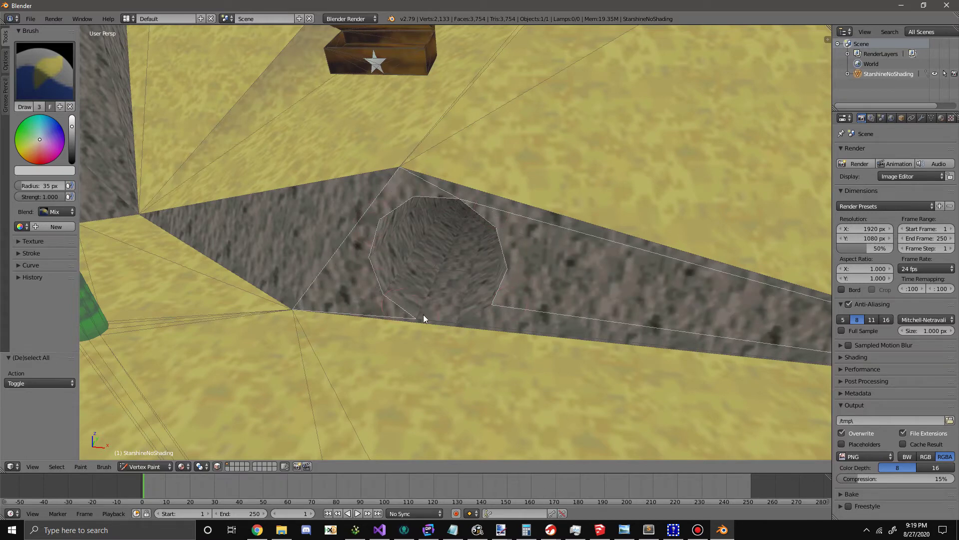
- Add the remaining stone wall faces beneath the round opening to the face selection
scroll(434, 335, "up", 5)
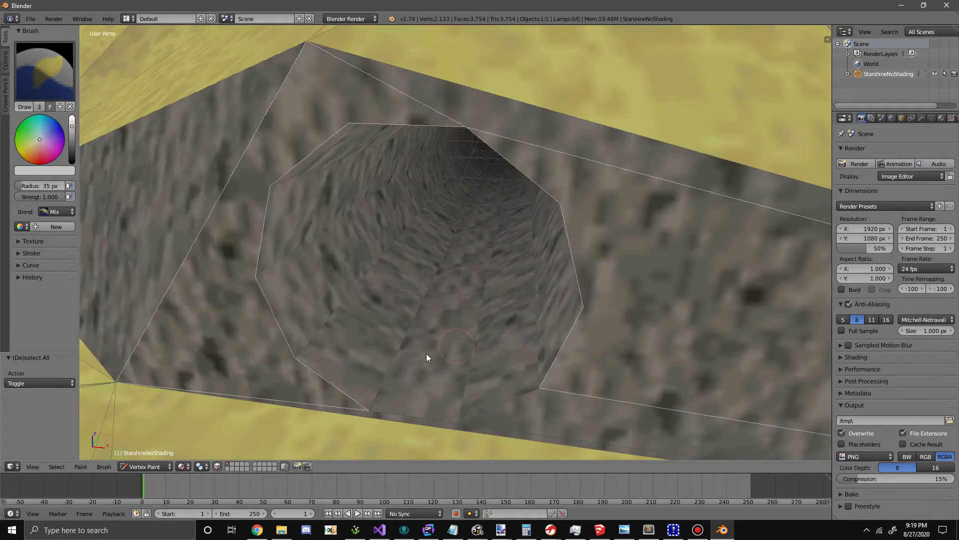
middle_click_drag(427, 353, 446, 300, "shift")
right_click(418, 351, "shift")
right_click(404, 349, "shift")
right_click(410, 346, "shift")
right_click(529, 343, "shift")
scroll(511, 359, "up", 4)
middle_click_drag(511, 370, 505, 358)
right_click(251, 104, "shift")
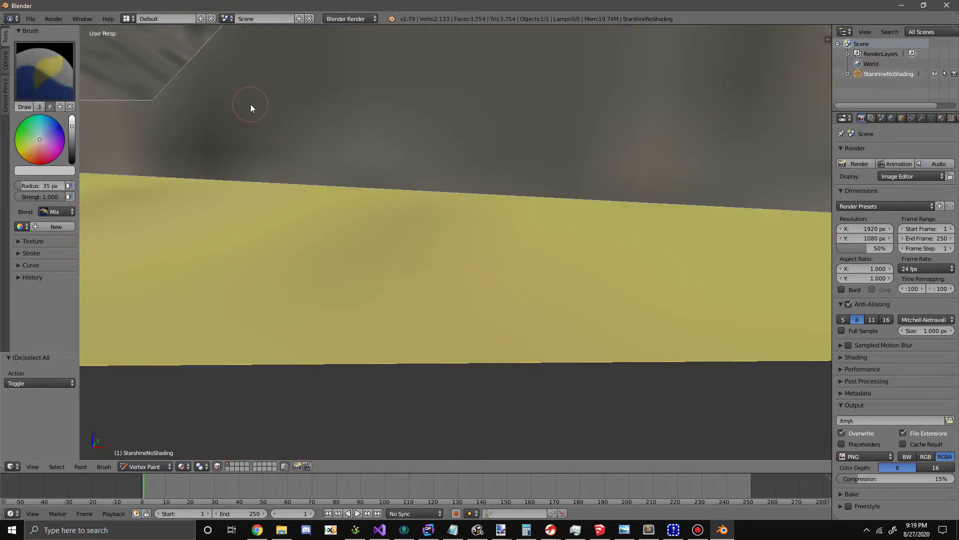
scroll(271, 159, "down", 8)
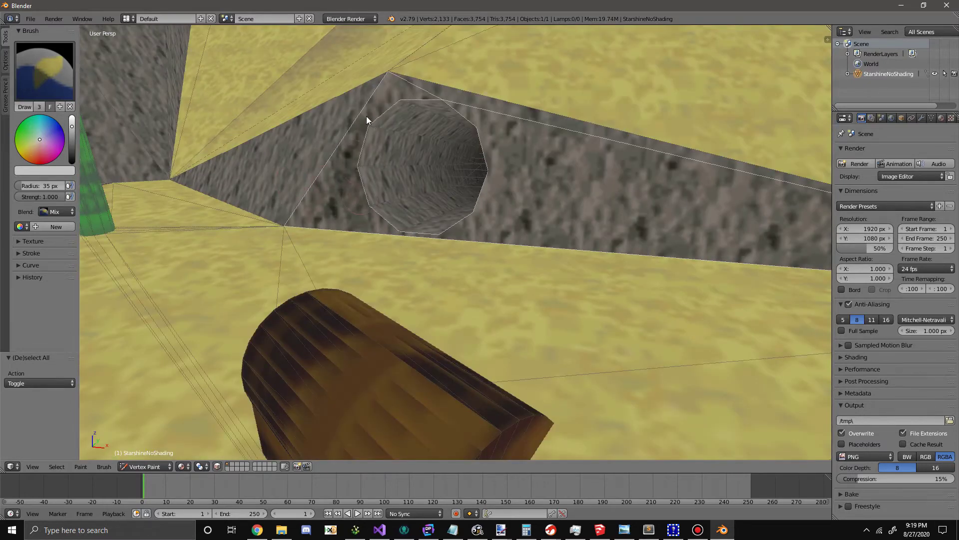
- Shade the selected stone wall around the opening with light grey and restore painting on the whole model
right_click(447, 97, "shift")
mouse_move(448, 97)
left_mouse_down()
mouse_move(458, 96)
mouse_move(482, 141)
mouse_move(481, 206)
mouse_move(421, 229)
mouse_move(376, 202)
left_mouse_up()
key("a")
key("a")
middle_click_drag(449, 160, 307, 316)
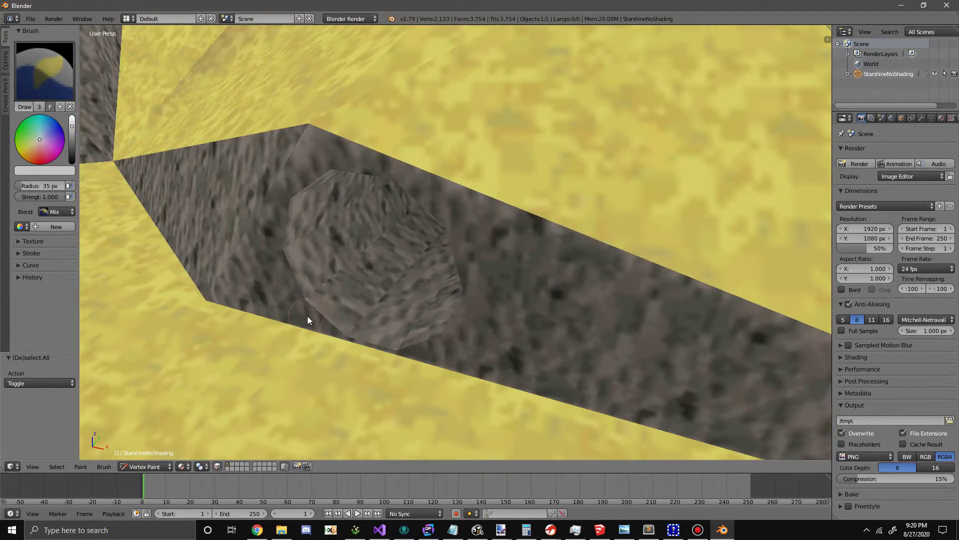
- Select the inner side faces of the round tunnel around its mouth
key("a")
right_click(331, 310)
right_click(308, 269, "shift")
right_click(310, 196, "shift")
middle_click_drag(387, 230, 518, 236)
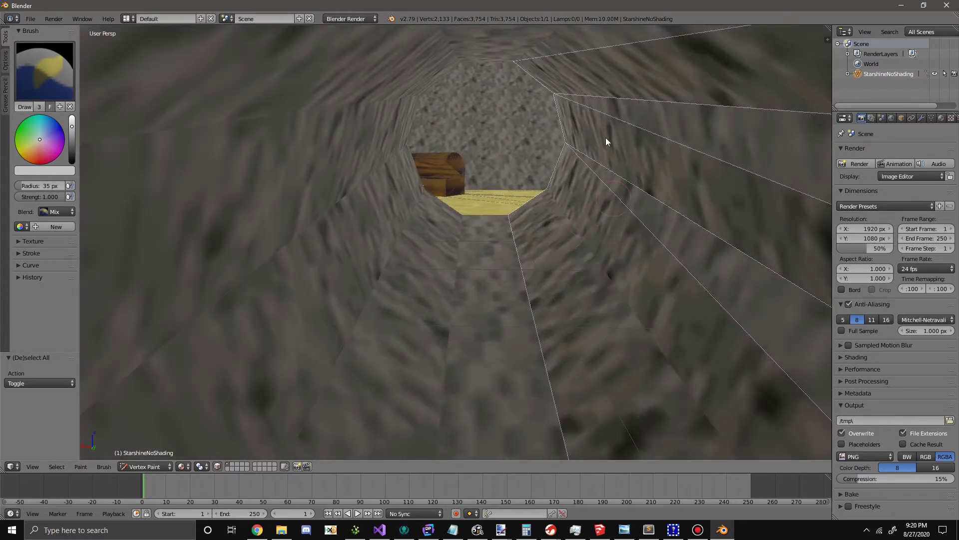
right_click(610, 182, "shift")
right_click(606, 105, "shift")
- Shade the round tunnel's inner faces around its mouth with light grey, including the floor strip
mouse_move(549, 44)
left_mouse_down()
mouse_move(520, 38)
mouse_move(408, 77)
mouse_move(370, 107)
mouse_move(398, 133)
mouse_move(430, 220)
mouse_move(364, 205)
mouse_move(466, 235)
mouse_move(463, 244)
left_mouse_up()
mouse_move(516, 270)
left_mouse_down()
mouse_move(441, 273)
mouse_move(449, 280)
mouse_move(406, 186)
mouse_move(502, 216)
mouse_move(573, 114)
mouse_move(488, 220)
left_mouse_up()
mouse_move(563, 113)
left_mouse_down()
mouse_move(464, 47)
mouse_move(447, 198)
left_mouse_up()
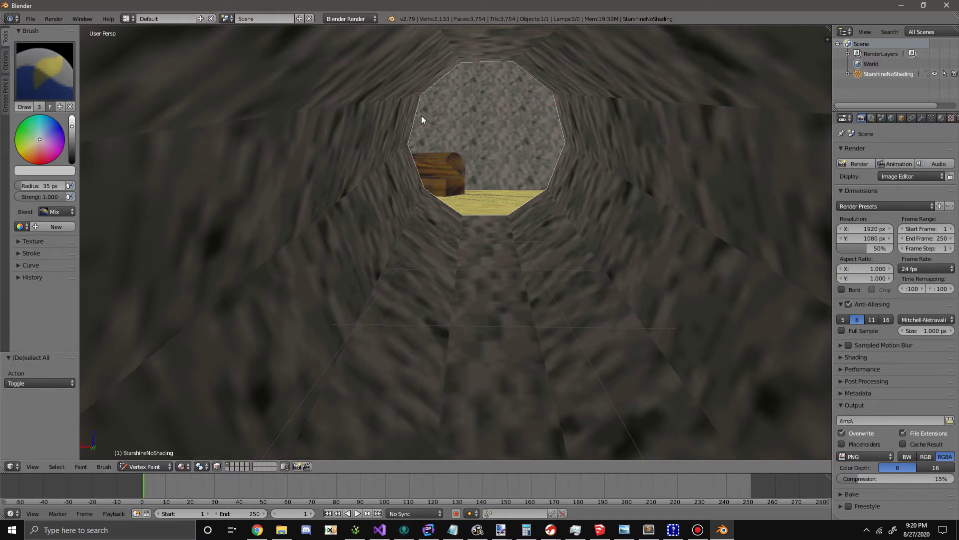
right_click(492, 248, "shift")
right_click(490, 248, "shift")
left_click_drag(532, 47, 425, 179)
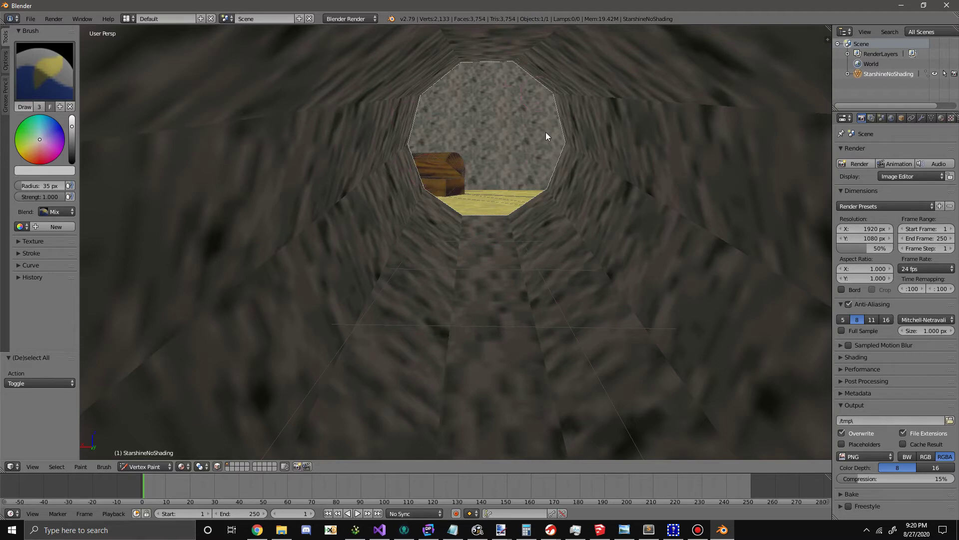
- Examine the shaded tunnel and its opening from outside and from the surrounding seabed
middle_click_drag(474, 217, 448, 256)
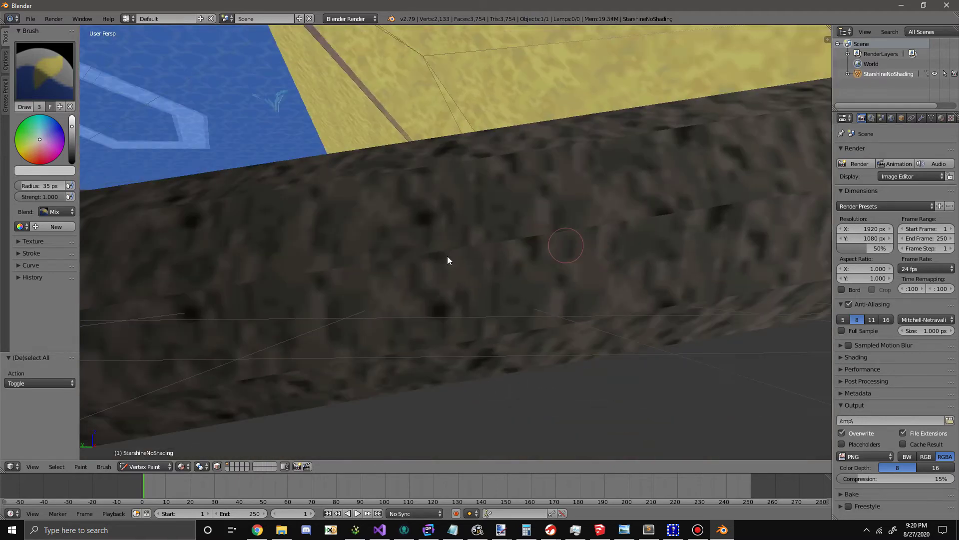
middle_click_drag(566, 246, 447, 256)
scroll(447, 256, "down", 3)
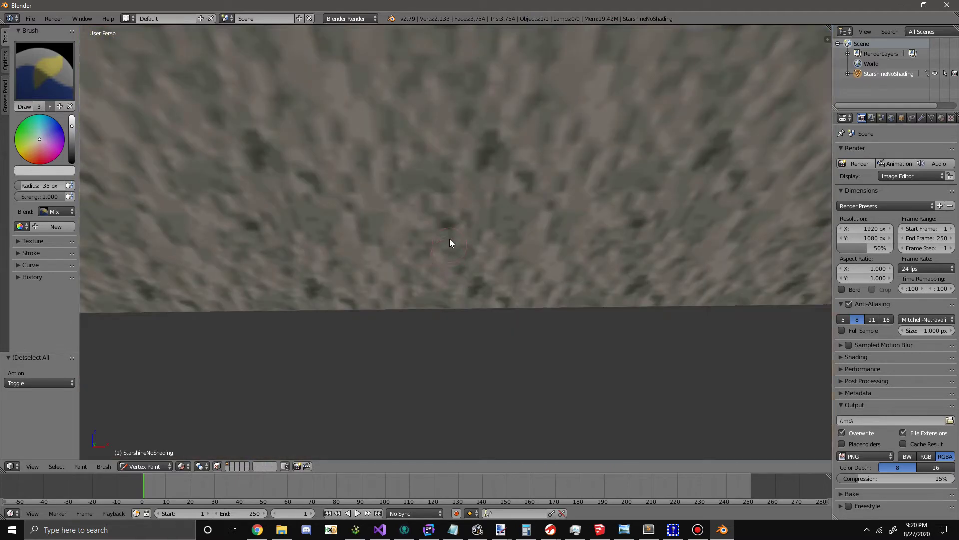
scroll(452, 247, "up", 2)
scroll(451, 247, "up", 2)
middle_click_drag(449, 262, 442, 271)
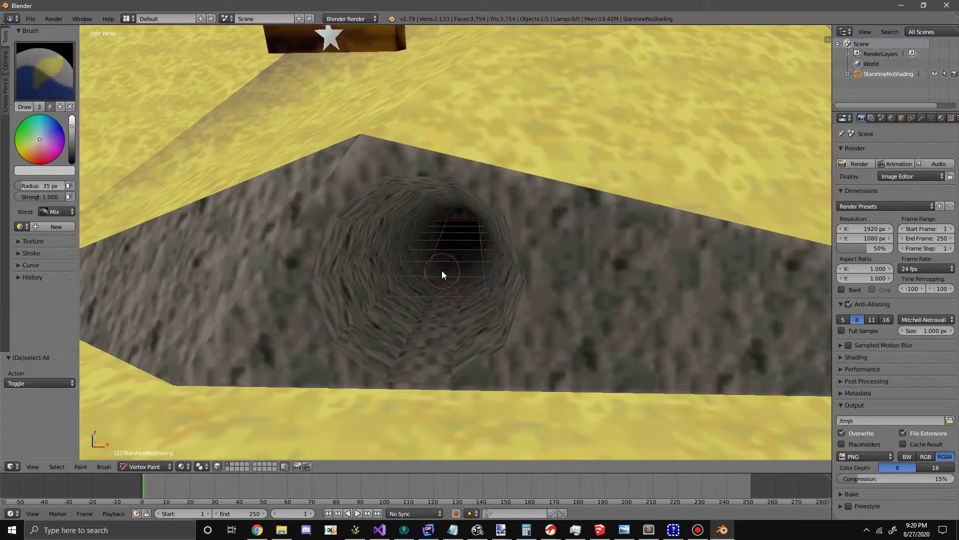
scroll(421, 324, "down", 2)
mouse_move(421, 323)
middle_mouse_down()
mouse_move(409, 319)
mouse_move(431, 322)
middle_mouse_up()
scroll(239, 250, "down", 3)
mouse_move(239, 250)
middle_mouse_down()
mouse_move(270, 272)
mouse_move(321, 174)
mouse_move(379, 236)
middle_mouse_up()
scroll(320, 174, "down", 5)
scroll(383, 278, "up", 5)
mouse_move(382, 278)
middle_mouse_down()
mouse_move(260, 204)
mouse_move(372, 243)
middle_mouse_up()
- Set the brush colour to violet-blue and tint the underwater rock wall corner beside the sand slope
left_click_drag(45, 136, 52, 134)
mouse_move(262, 148)
middle_mouse_down()
mouse_move(403, 194)
mouse_move(459, 270)
mouse_move(424, 170)
mouse_move(337, 200)
mouse_move(355, 231)
mouse_move(418, 208)
mouse_move(439, 138)
mouse_move(463, 306)
mouse_move(356, 315)
mouse_move(381, 272)
mouse_move(194, 254)
mouse_move(365, 312)
mouse_move(325, 322)
mouse_move(351, 296)
mouse_move(468, 333)
mouse_move(454, 344)
mouse_move(381, 354)
mouse_move(377, 294)
mouse_move(371, 306)
mouse_move(349, 275)
mouse_move(335, 302)
middle_mouse_up()
middle_click_drag(201, 291, 357, 316)
left_click_drag(285, 382, 265, 390)
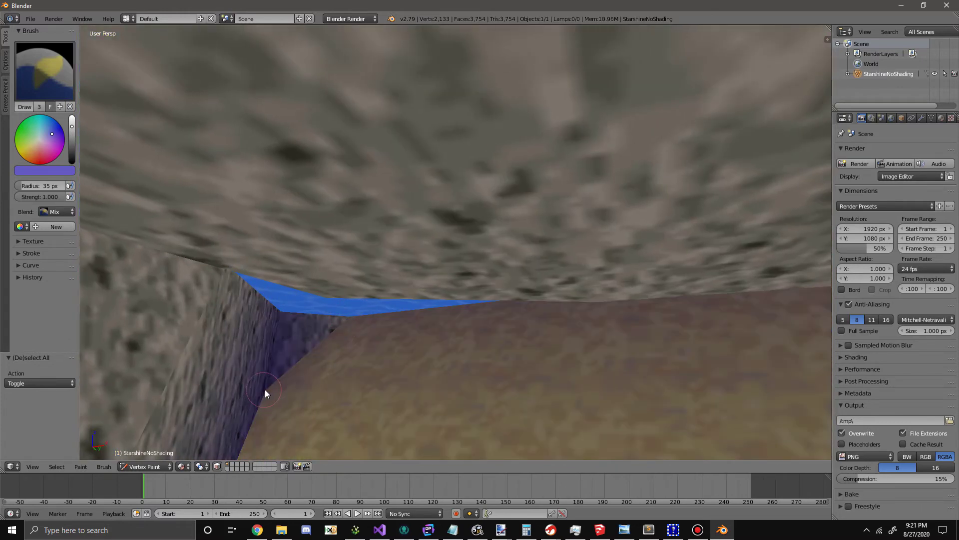
- Shade the upper edge of the underwater sand slope violet-blue up to the rock wall
middle_click_drag(334, 323, 548, 217)
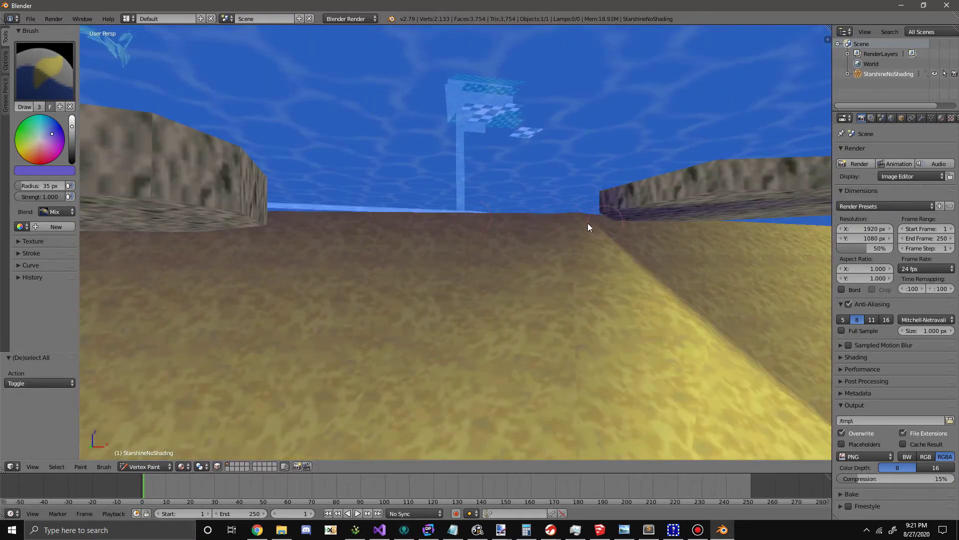
key("ctrl+z")
mouse_move(608, 235)
middle_mouse_down()
mouse_move(583, 221)
mouse_move(524, 286)
mouse_move(537, 263)
mouse_move(535, 278)
middle_mouse_up()
mouse_move(535, 278)
left_mouse_down()
mouse_move(542, 307)
mouse_move(428, 302)
left_mouse_up()
middle_click_drag(613, 359, 540, 258)
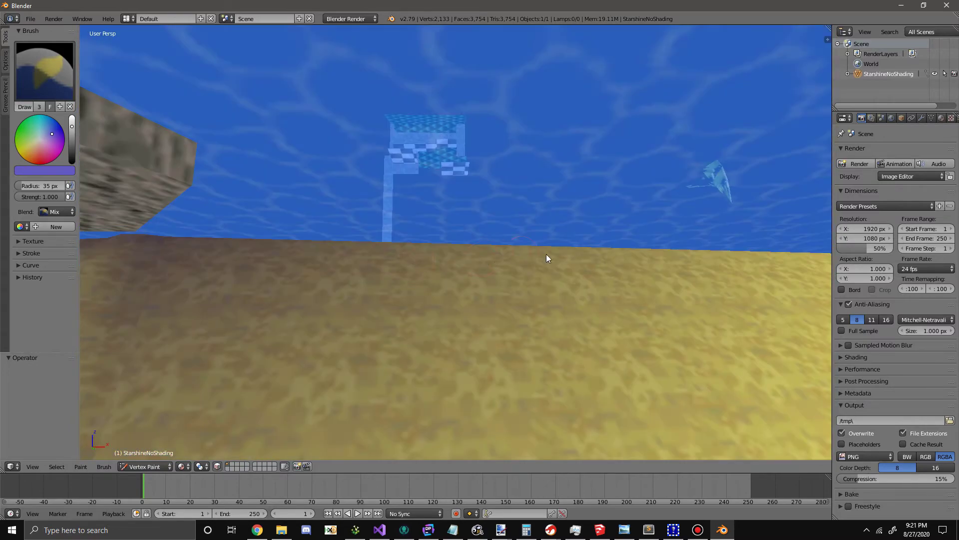
mouse_move(647, 254)
middle_mouse_down()
mouse_move(416, 262)
mouse_move(593, 289)
middle_mouse_up()
mouse_move(594, 289)
left_mouse_down()
mouse_move(634, 256)
mouse_move(643, 262)
left_mouse_up()
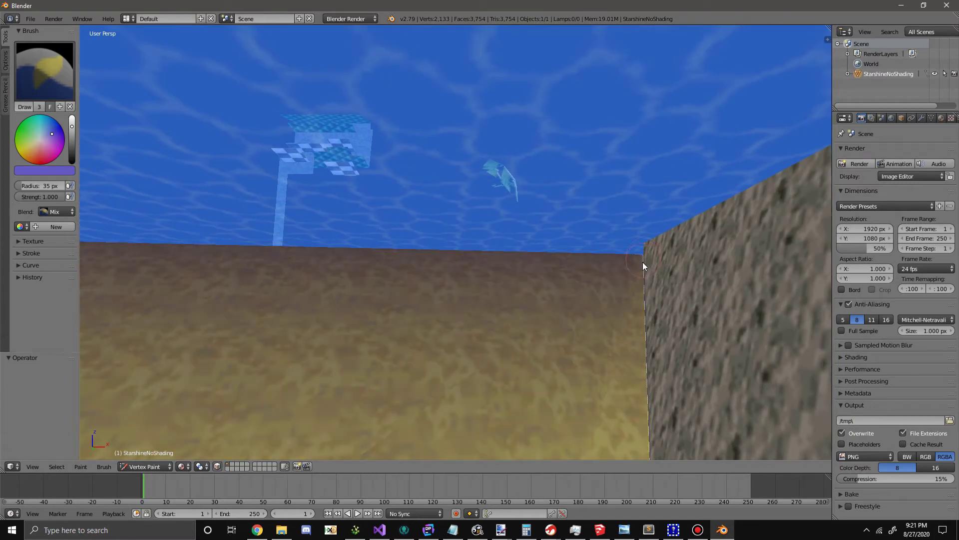
- Set the brush colour to white and paint over the violet tint on the cliff corner above the water
middle_click_drag(640, 254, 391, 246)
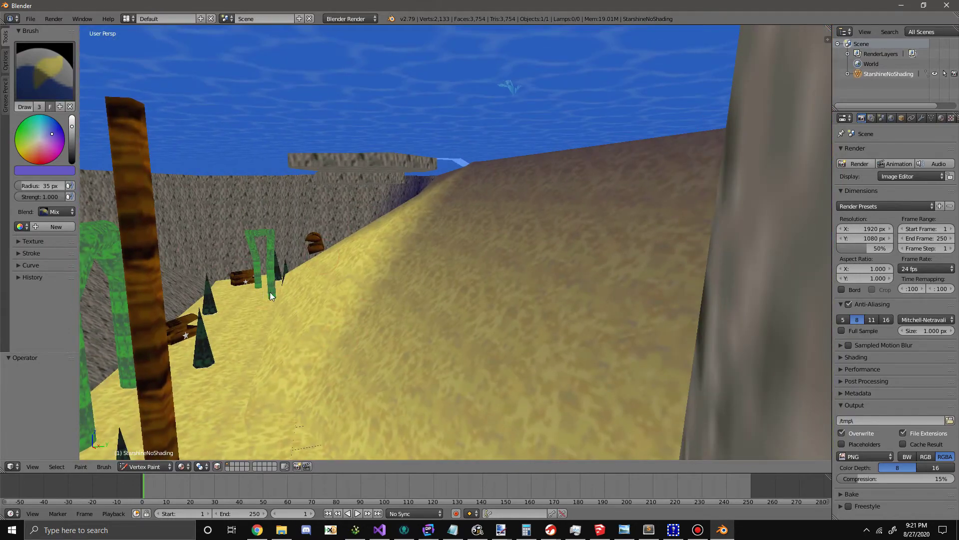
middle_click_drag(270, 296, 189, 297)
middle_click_drag(370, 253, 304, 177)
middle_click_drag(177, 190, 449, 233)
mouse_move(72, 141)
left_mouse_down()
mouse_move(72, 116)
mouse_move(39, 138)
left_mouse_up()
middle_click_drag(310, 200, 391, 303)
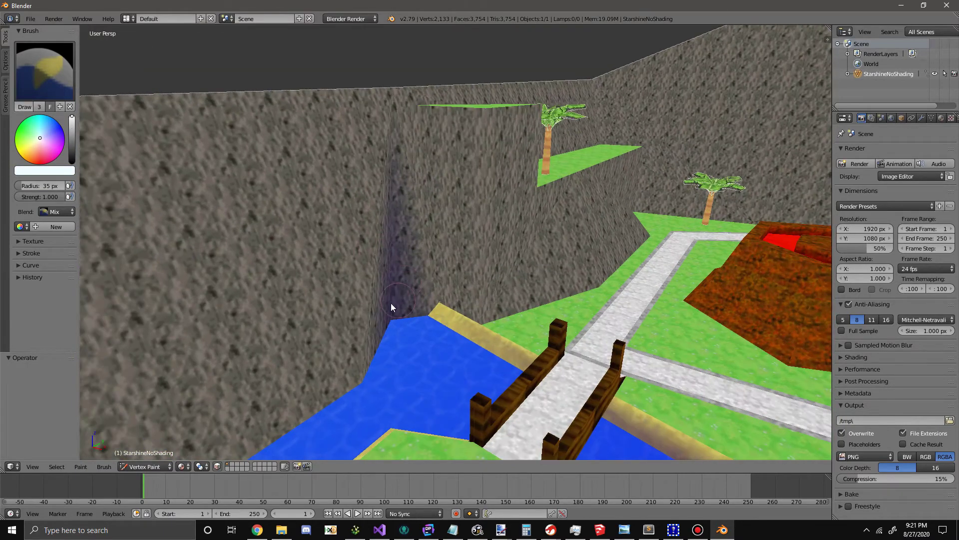
scroll(392, 319, "up", 3)
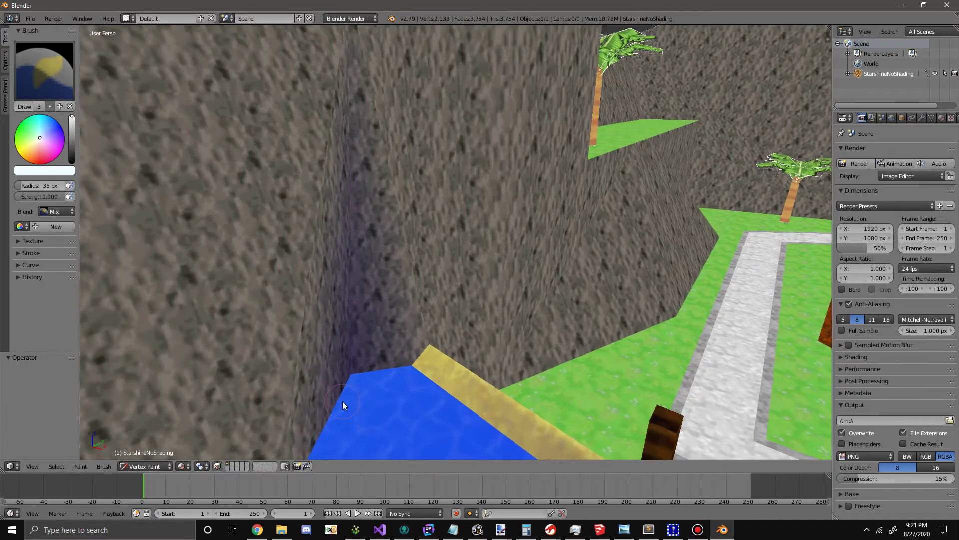
middle_click_drag(342, 401, 390, 384)
scroll(385, 414, "up", 4)
middle_click_drag(385, 421, 441, 314)
scroll(385, 328, "up", 2)
scroll(385, 328, "up", 3)
middle_click_drag(382, 307, 360, 321)
mouse_move(359, 322)
left_mouse_down()
mouse_move(353, 409)
mouse_move(343, 411)
left_mouse_up()
mouse_move(343, 411)
middle_mouse_down()
mouse_move(400, 352)
mouse_move(420, 220)
mouse_move(304, 300)
mouse_move(300, 256)
mouse_move(429, 257)
mouse_move(401, 264)
mouse_move(434, 231)
mouse_move(436, 211)
mouse_move(308, 377)
mouse_move(307, 342)
middle_mouse_up()
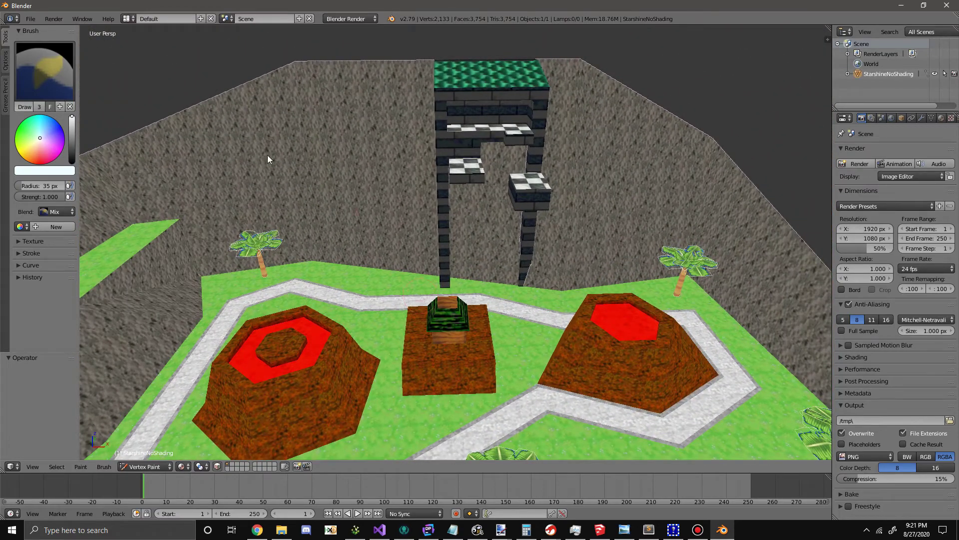
- Set the brush colour to dark grey and limit painting so the cliff faces behind the green-roofed tower are excluded
mouse_move(70, 149)
left_mouse_down()
mouse_move(72, 161)
mouse_move(71, 152)
left_mouse_up()
scroll(425, 400, "up", 3)
middle_click_drag(424, 401, 399, 457, "shift")
middle_click_drag(472, 252, 374, 427, "shift")
scroll(397, 420, "up", 5)
key("a")
middle_click_drag(383, 299, 391, 309)
key("a")
mouse_move(414, 207)
middle_mouse_down()
mouse_move(415, 230)
mouse_move(412, 193)
middle_mouse_up()
middle_click_drag(390, 422, 391, 436)
mouse_move(387, 196)
middle_mouse_down("shift")
mouse_move(385, 314)
mouse_move(393, 106)
middle_mouse_up("shift")
mouse_move(392, 340)
middle_mouse_down()
mouse_move(388, 327)
mouse_move(438, 269)
middle_mouse_up()
scroll(381, 334, "up", 8)
scroll(386, 345, "down", 6)
scroll(438, 272, "down", 3)
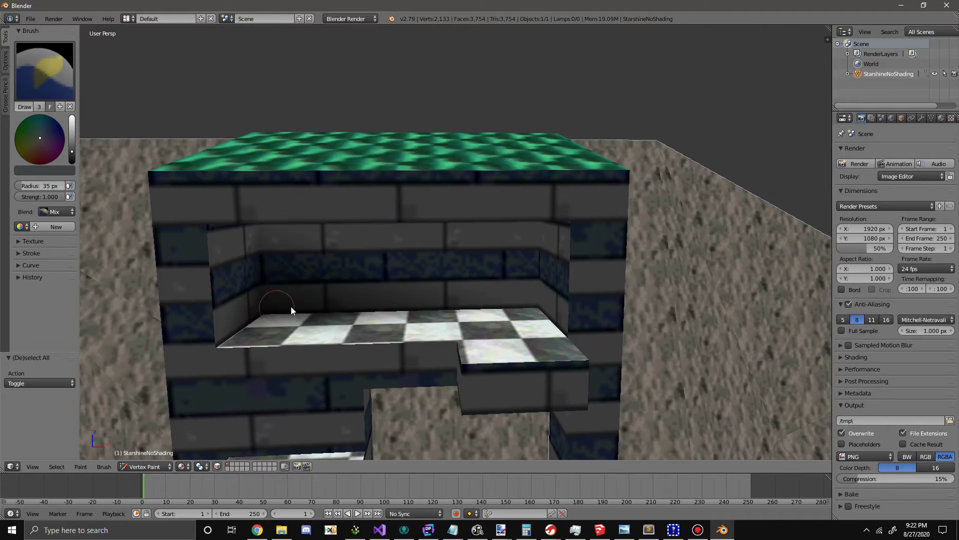
- Try to darken the back wall of the tower's upper alcove with dark grey
scroll(537, 287, "up", 3)
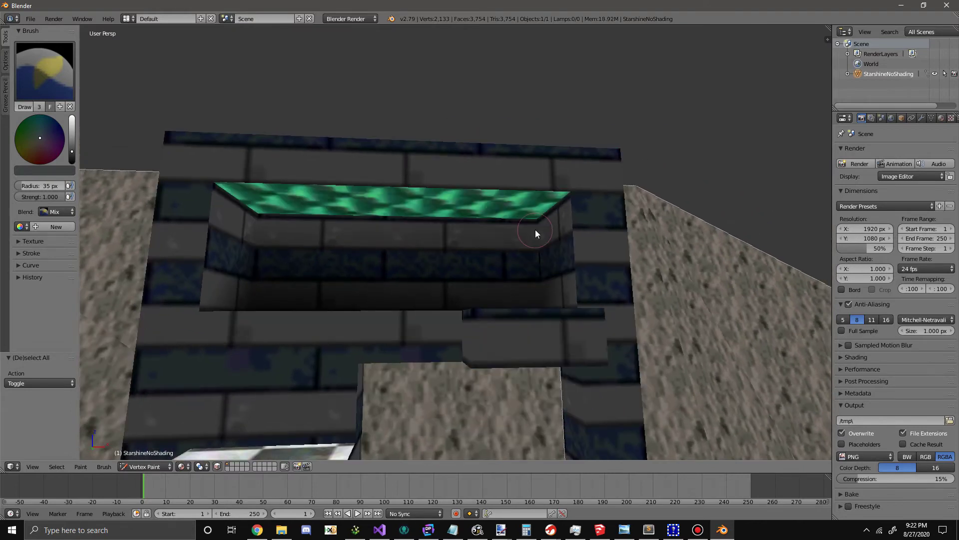
middle_click_drag(297, 239, 302, 260)
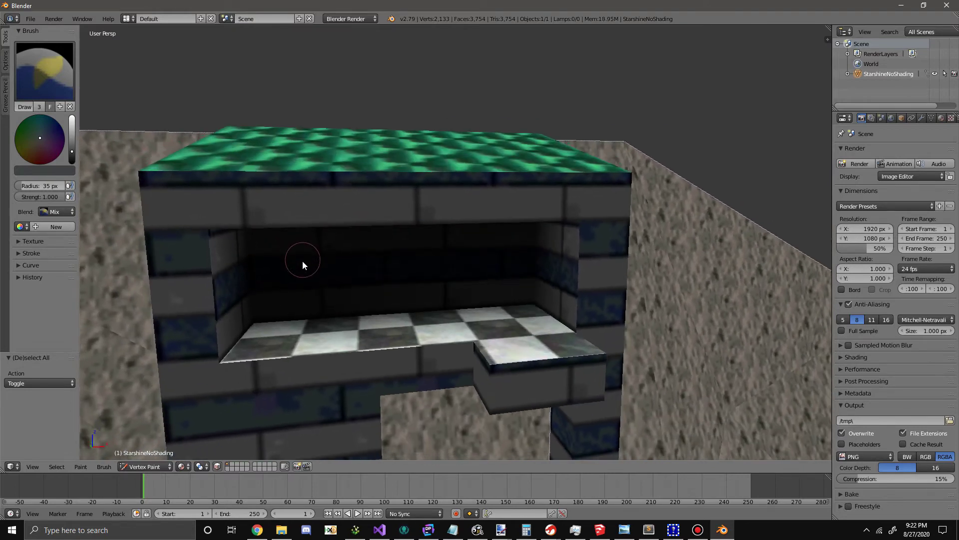
key("ctrl+z")
key("ctrl+z")
- Set the brush colour to a medium grey and shade the top of the tower alcove's back wall
middle_click_drag(351, 314, 336, 272)
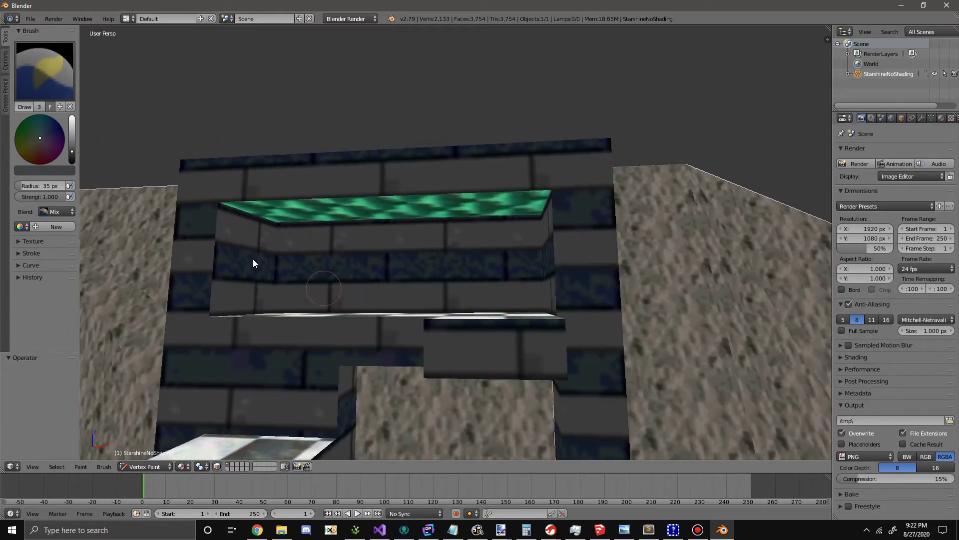
left_click_drag(71, 144, 71, 140)
mouse_move(253, 224)
left_mouse_down()
mouse_move(535, 220)
mouse_move(516, 238)
left_mouse_up()
- Try to darken the corner of the tower's upper alcove with the ceiling faces excluded from painting
middle_click_drag(532, 247, 544, 218)
right_click(543, 218, "shift")
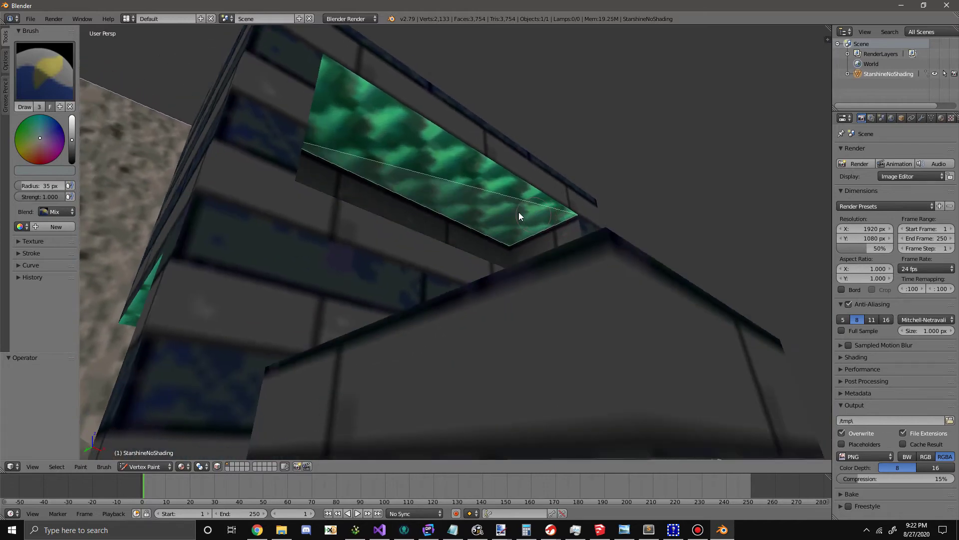
right_click(539, 201, "shift")
left_click(575, 207)
middle_click_drag(564, 223, 562, 241)
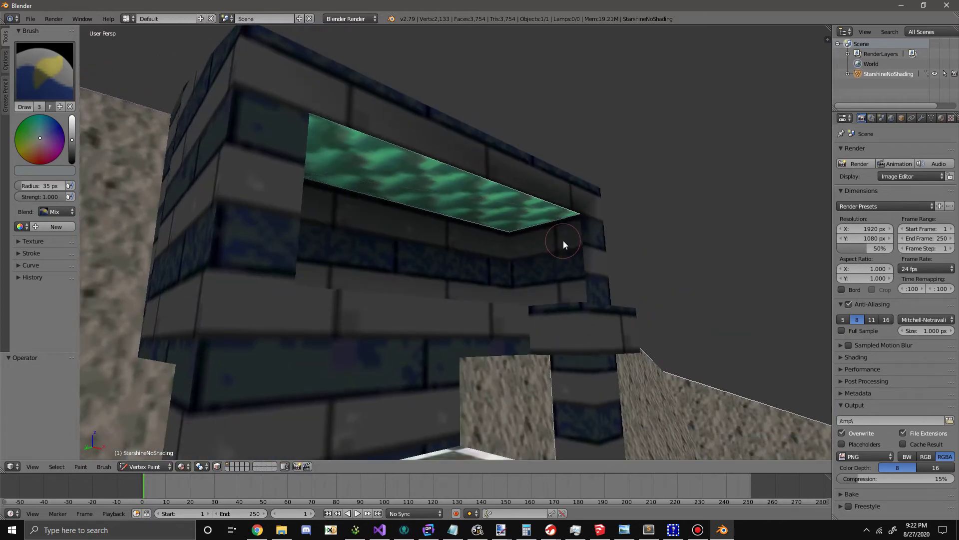
- Limit painting to the ceiling faces of the tower's upper alcove and undo the last two changes
key("a")
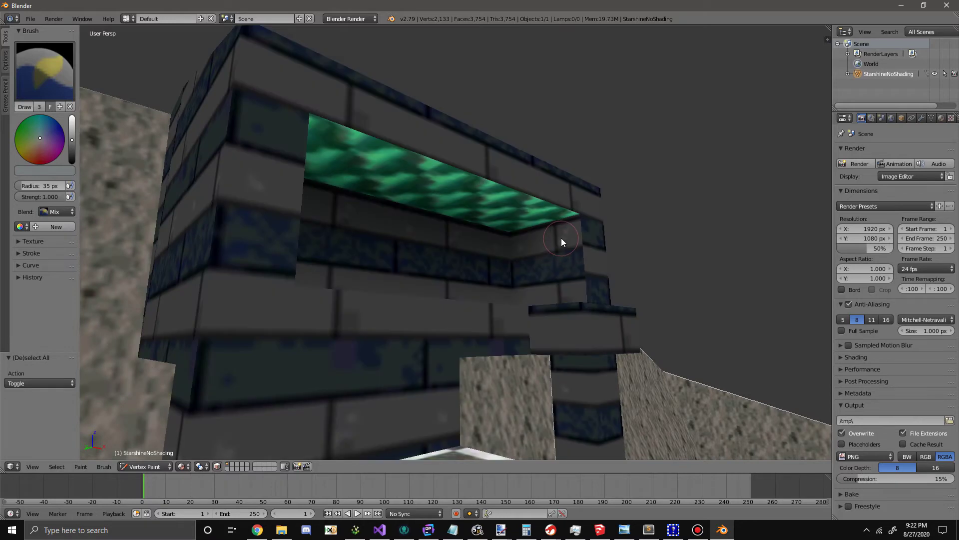
right_click(555, 234)
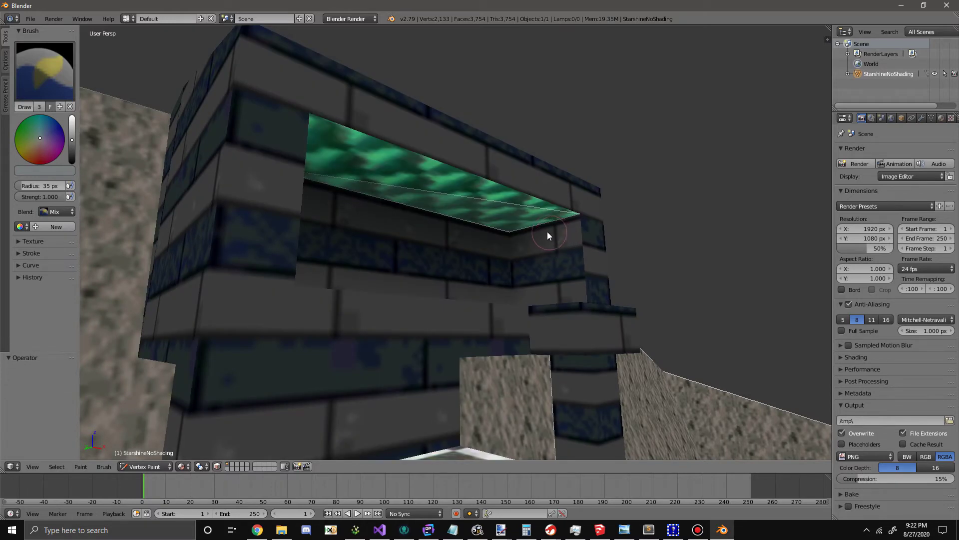
right_click(525, 220, "shift")
key("a")
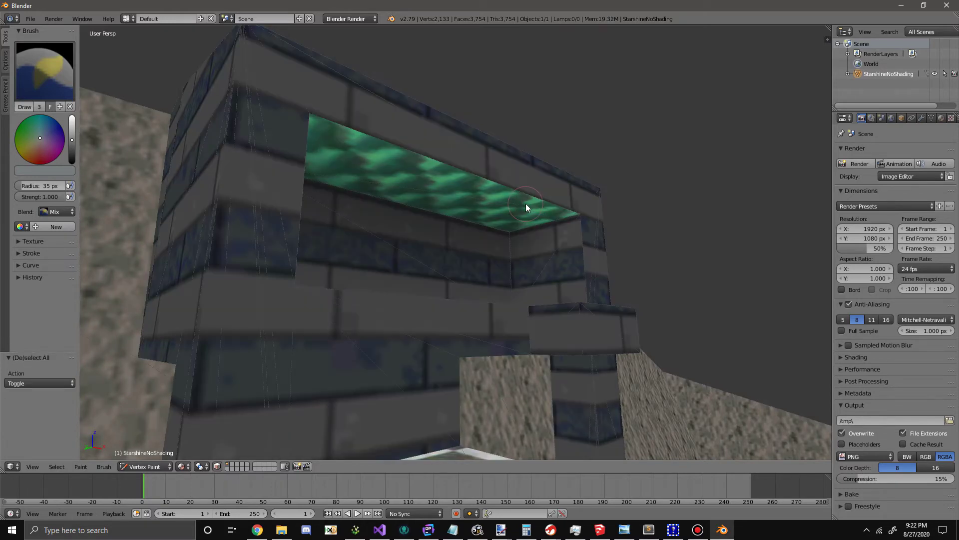
left_click_drag(544, 219, 551, 205)
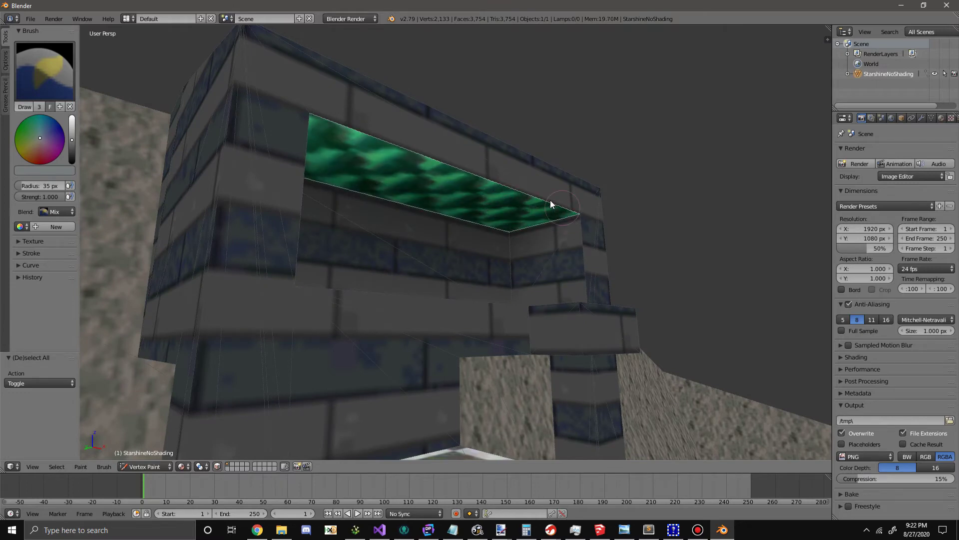
middle_click_drag(458, 222, 239, 189)
middle_click_drag(293, 238, 362, 274)
key("ctrl+z")
key("ctrl+z")
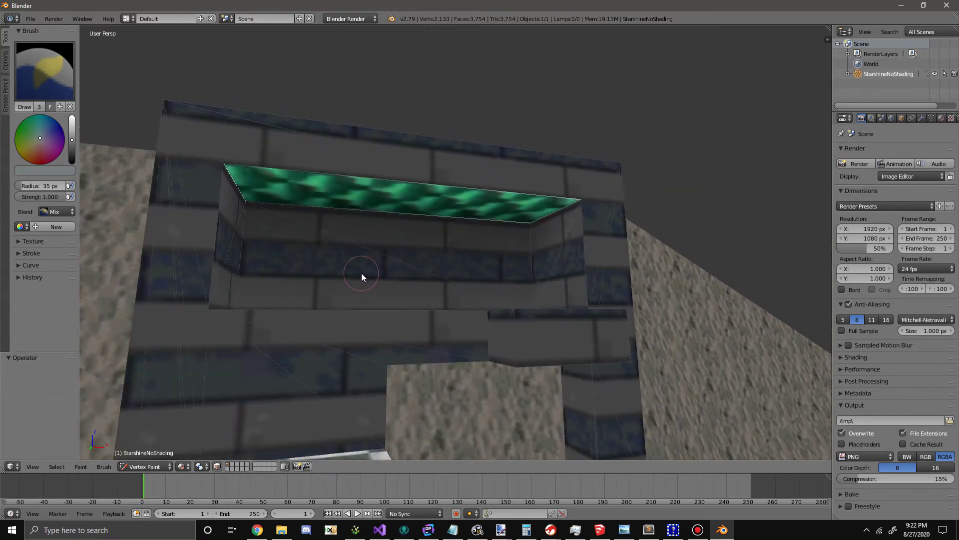
- Check the alcove's vertex shading without textures and return the viewport to Material shading
key("alt+z")
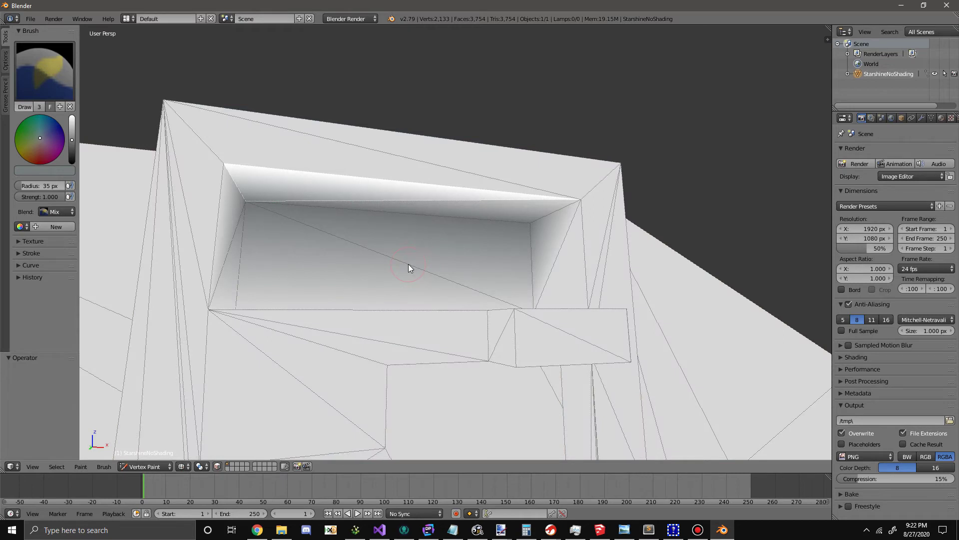
left_click(181, 467)
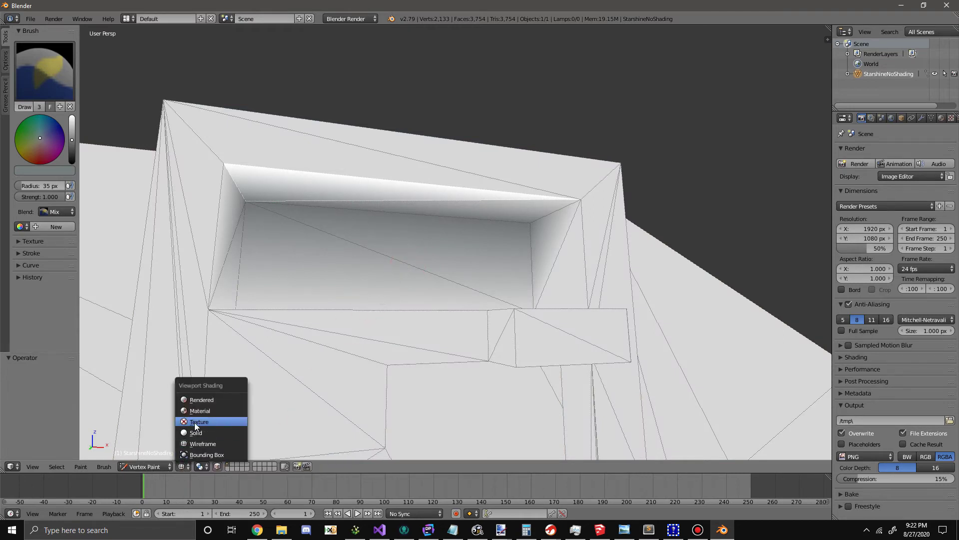
left_click(201, 411)
middle_click_drag(386, 296, 508, 304)
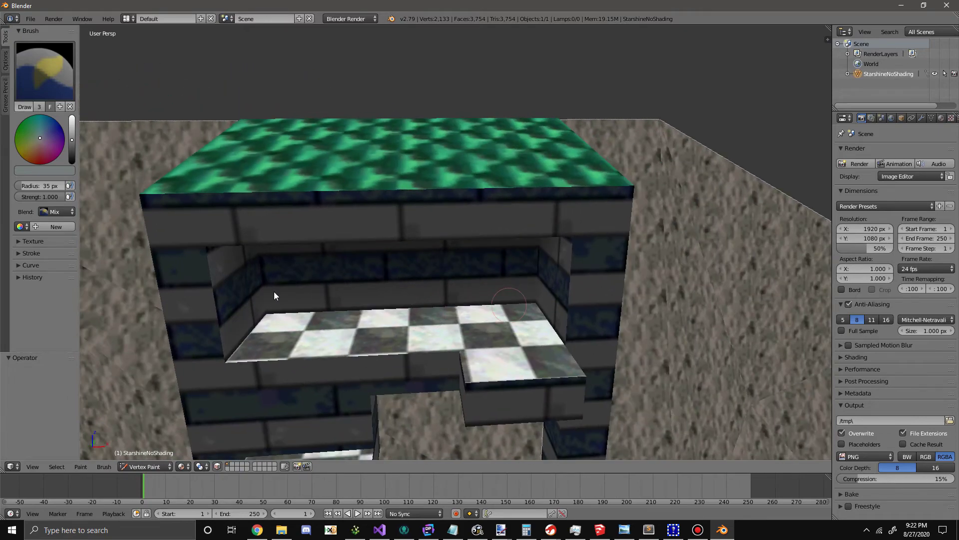
- Leave vertex painting and switch the level model to Object Mode
middle_click_drag(258, 310, 320, 225)
scroll(506, 298, "down", 1)
scroll(325, 263, "up", 1)
scroll(428, 307, "down", 3)
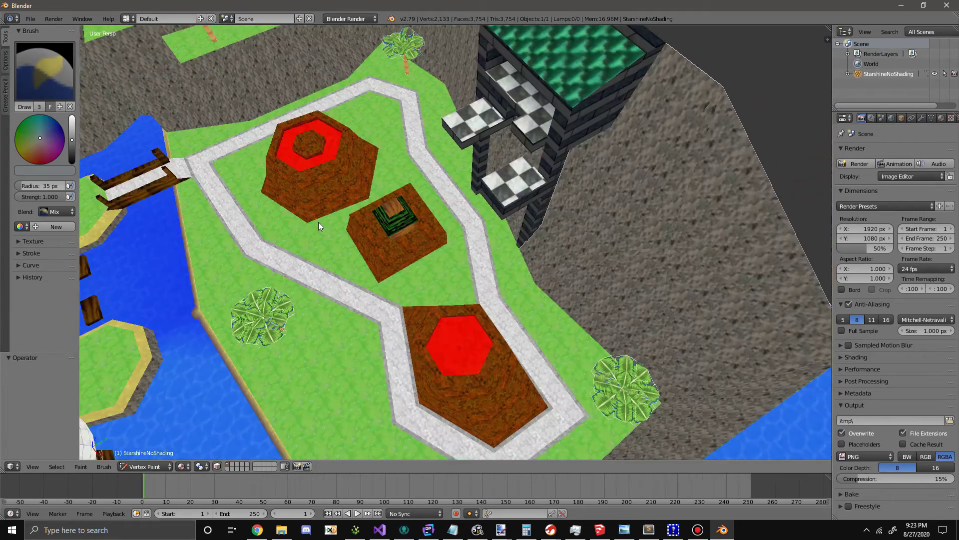
left_click(145, 466)
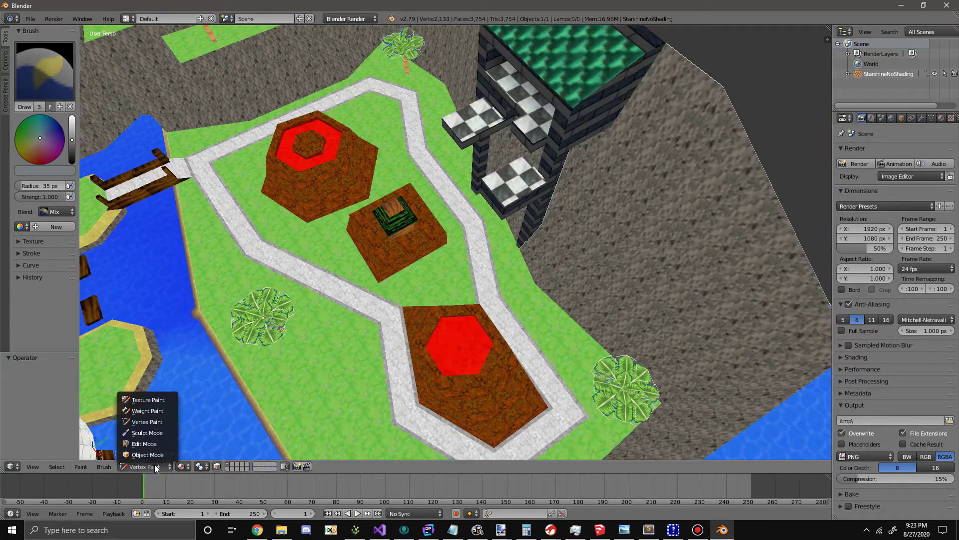
left_click(137, 454)
scroll(335, 318, "down", 3)
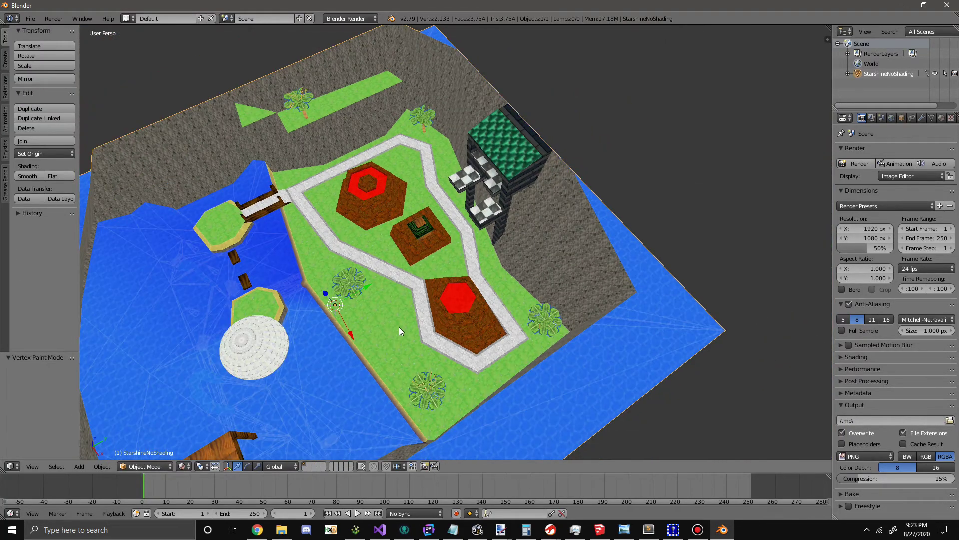
scroll(399, 326, "down", 3)
key("g")
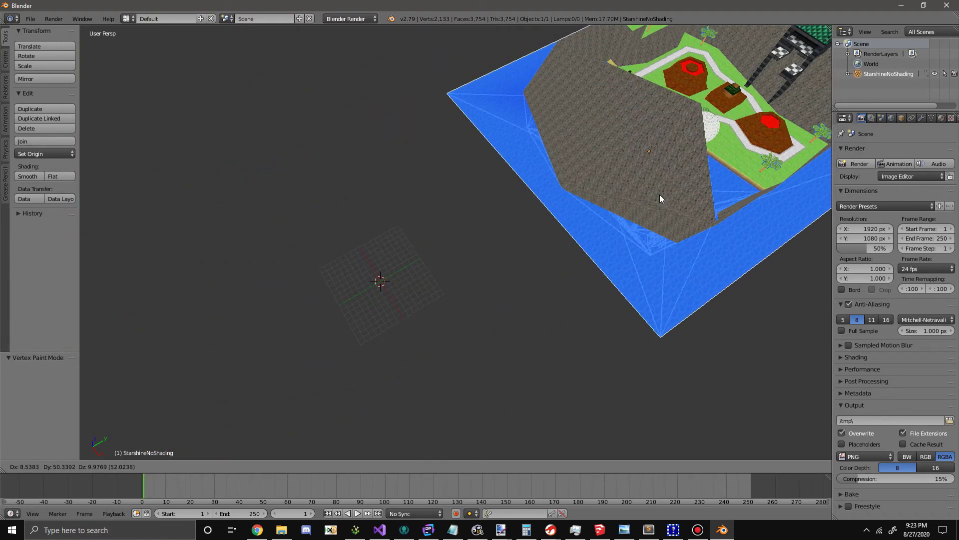
right_click(654, 195)
scroll(550, 244, "down", 2)
- Try to rotate the whole level model by -90° without an axis constraint and undo the rotation
middle_click_drag(550, 244, 579, 259)
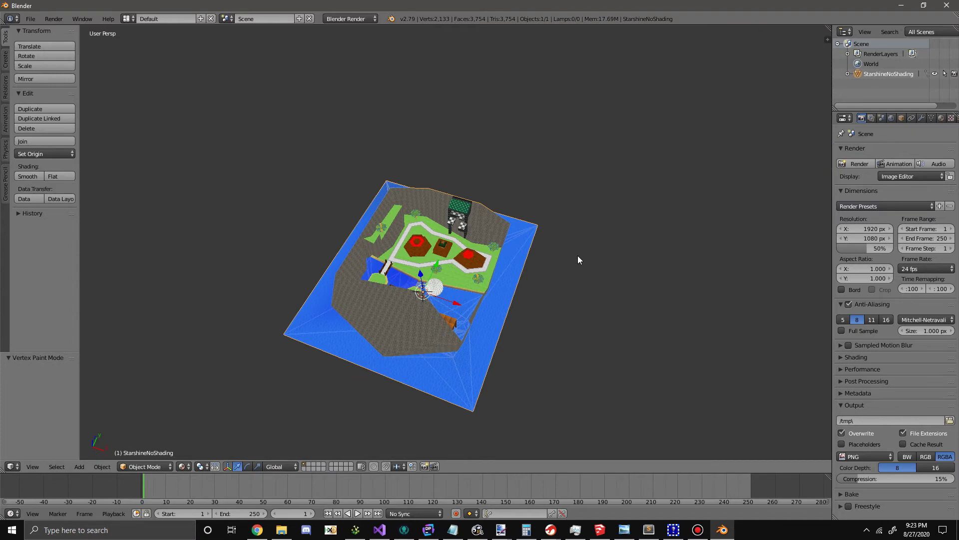
scroll(415, 344, "up", 3)
scroll(413, 343, "down", 2)
key("r")
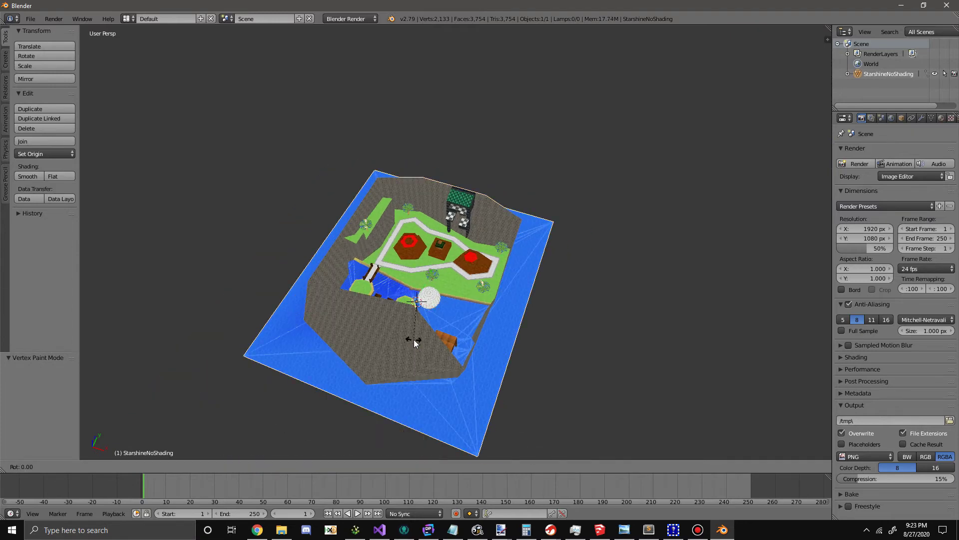
type("-90")
key("Return")
middle_click_drag(667, 318, 564, 282)
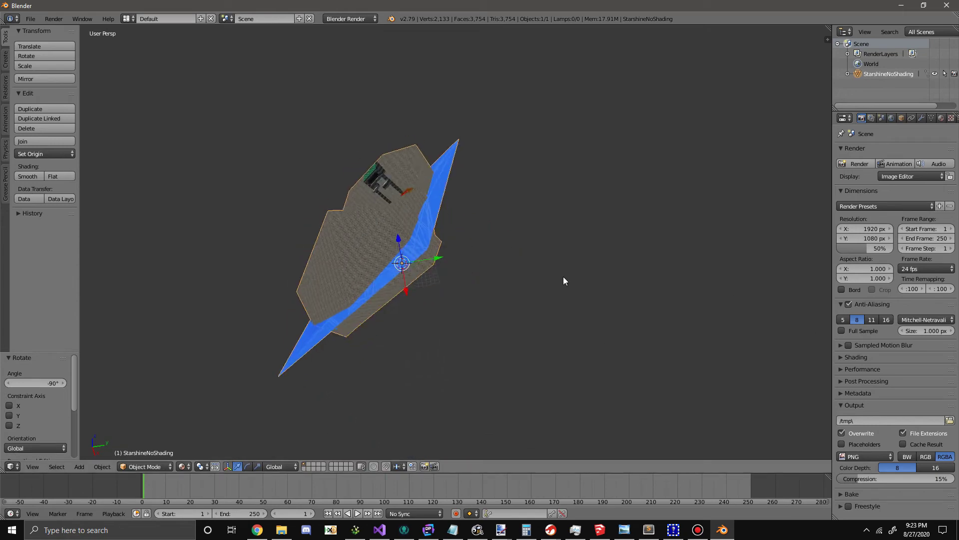
scroll(424, 331, "up", 4)
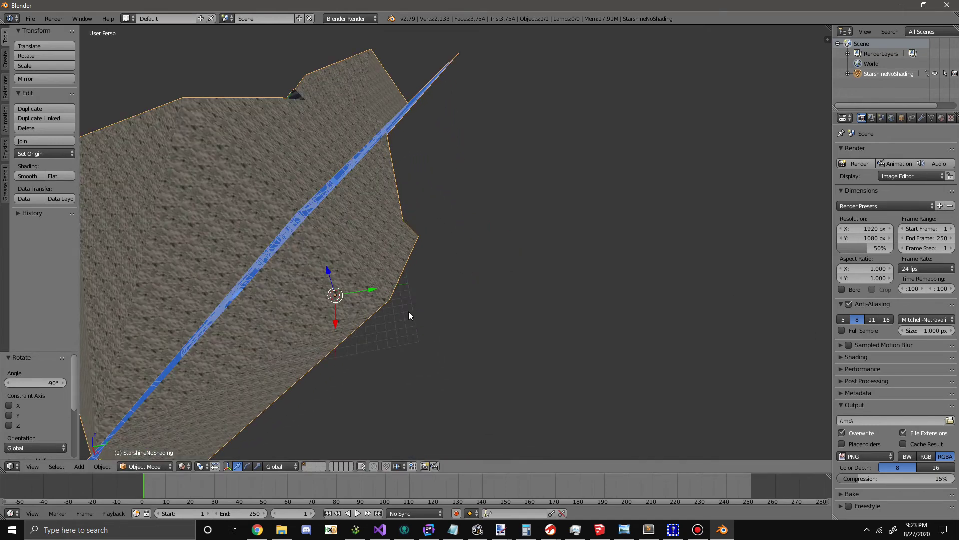
middle_click_drag(423, 302, 389, 269)
key("ctrl+z")
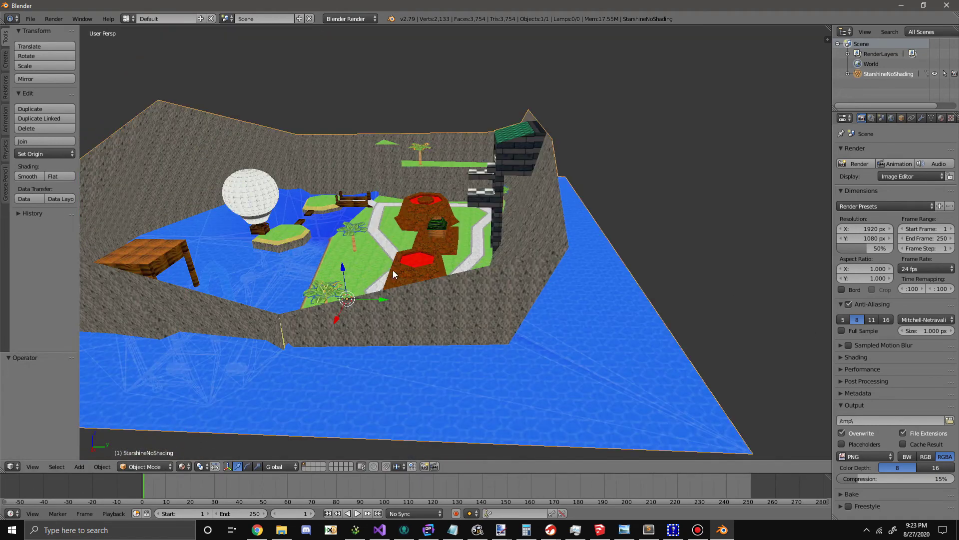
- Rotate the whole level model 90° about the global X axis
key("r")
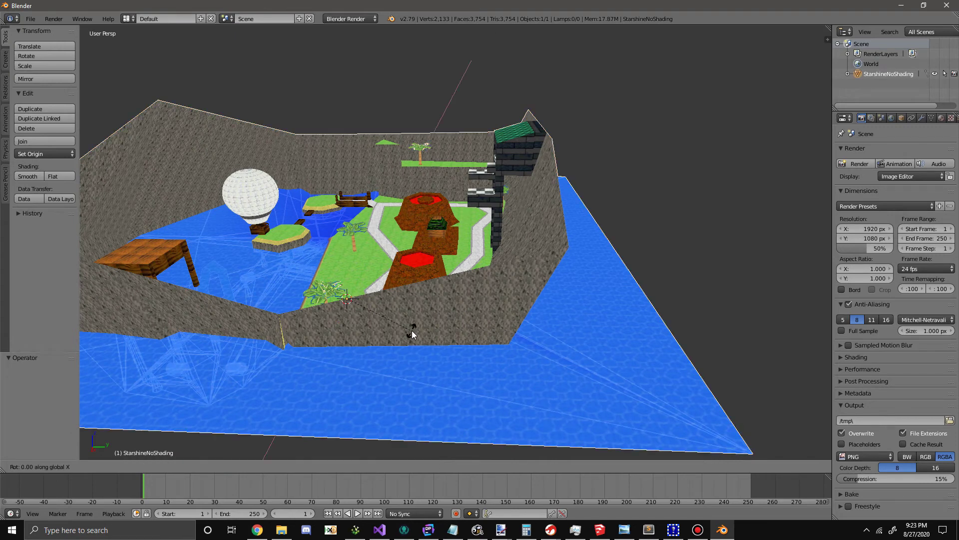
type("90")
key("Return")
middle_click_drag(411, 330, 366, 268)
scroll(365, 296, "up", 2)
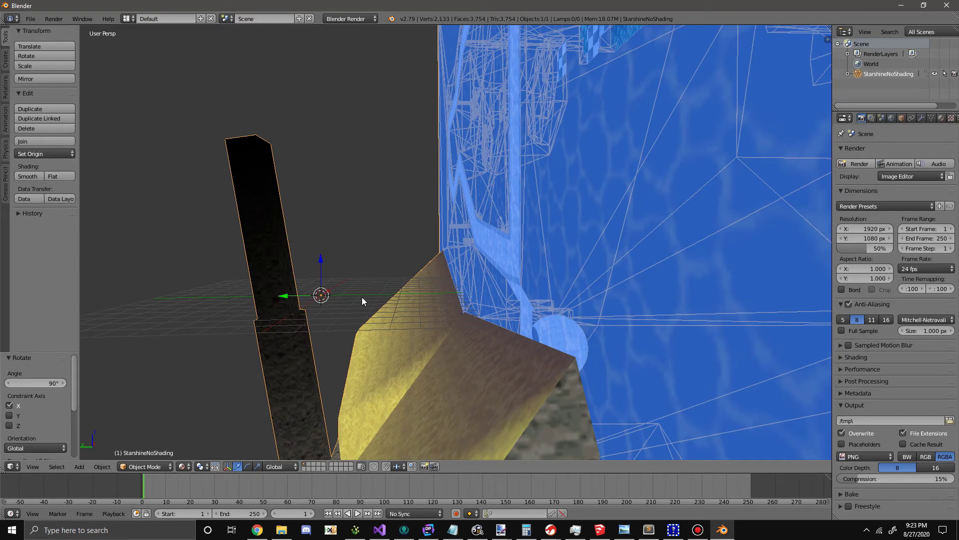
scroll(363, 297, "down", 4)
middle_click_drag(387, 288, 335, 275)
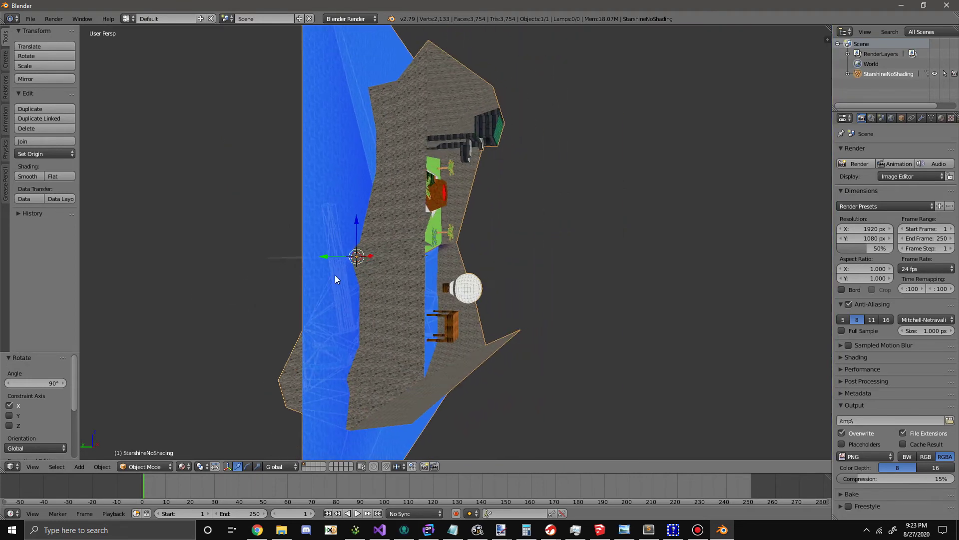
- Export the model in NDS Binary Model Format to the Tutorial folder as StarshineSomeShading.bmd
left_click(31, 23)
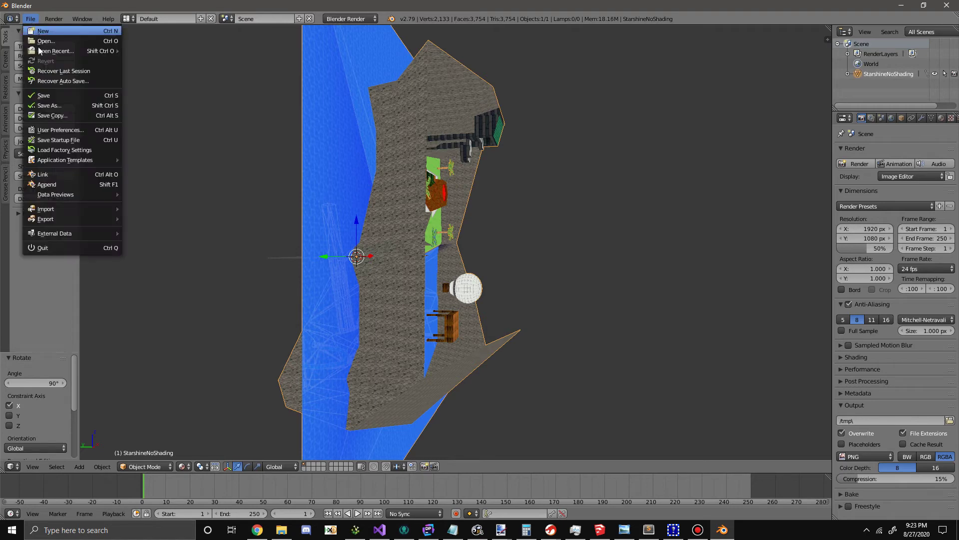
mouse_move(89, 223)
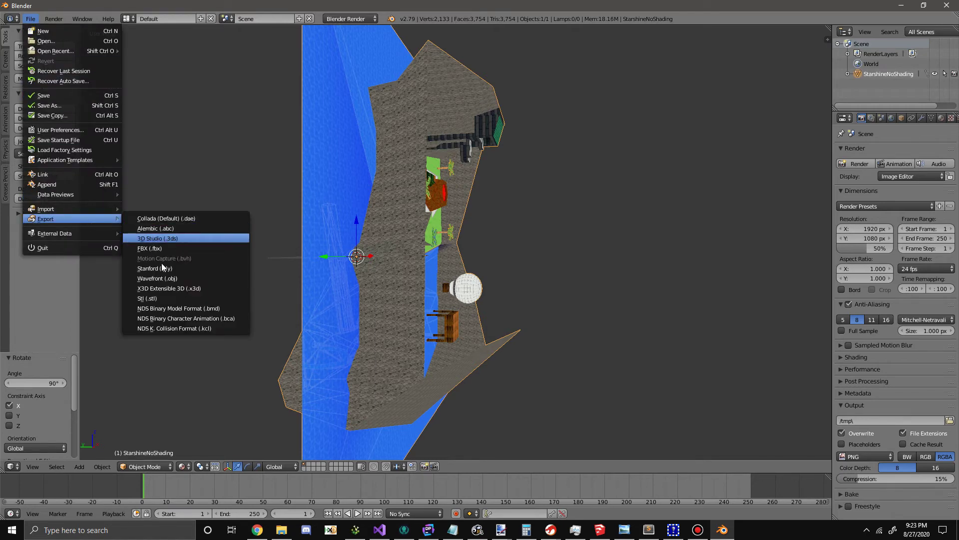
left_click(191, 308)
left_click(53, 191)
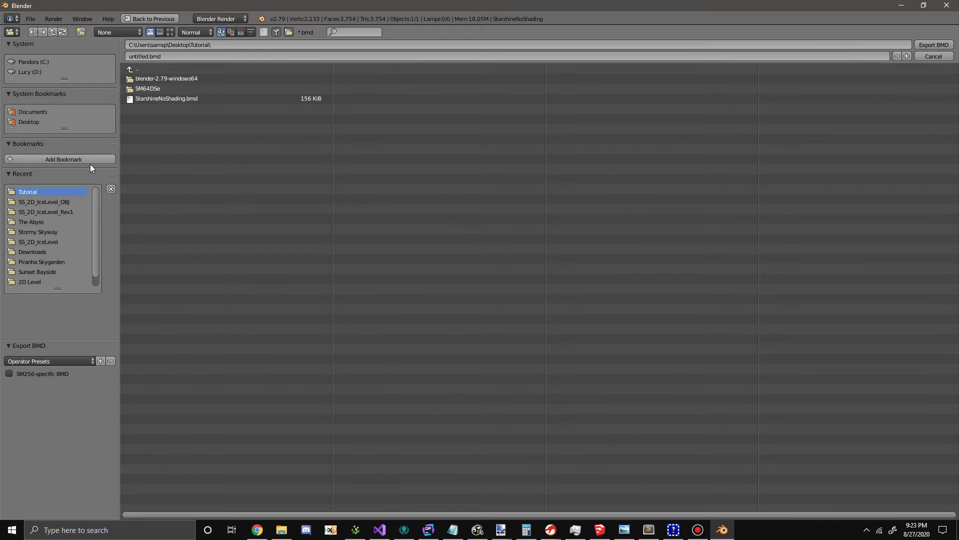
left_click(158, 96)
left_click(156, 57)
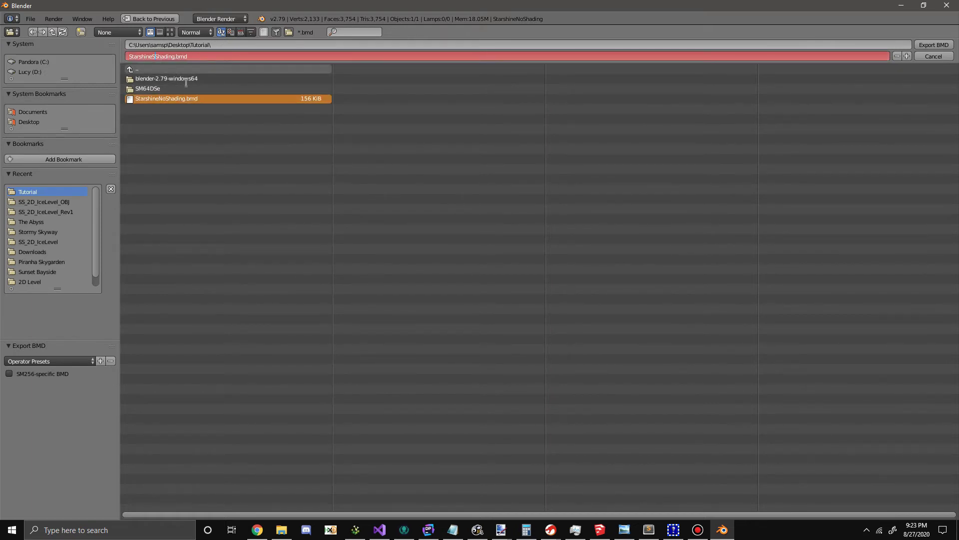
left_click(932, 47)
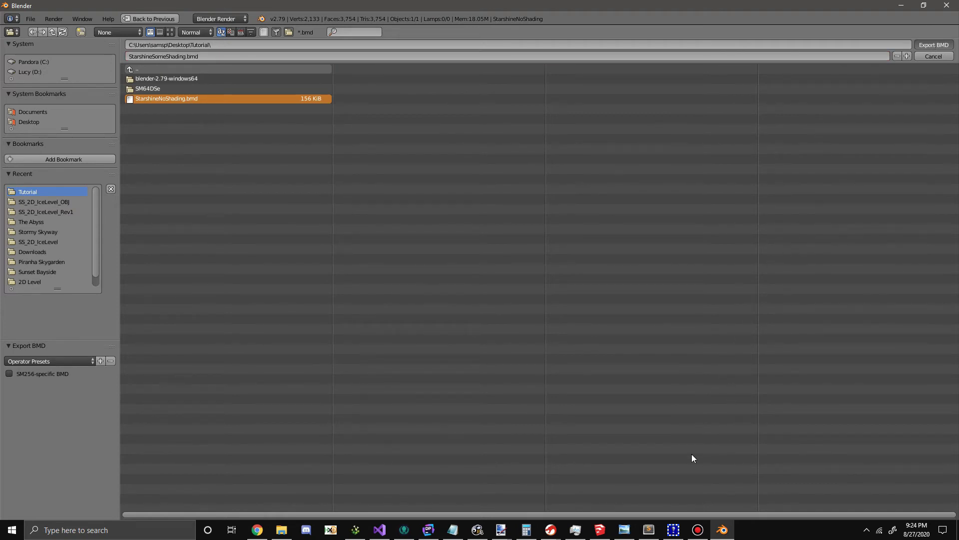
- Switch to SM64DS Editor, replace tibi_deka_d_all.bmd with StarshineSomeShading.bmd as raw data, and return to the level list
mouse_move(674, 537)
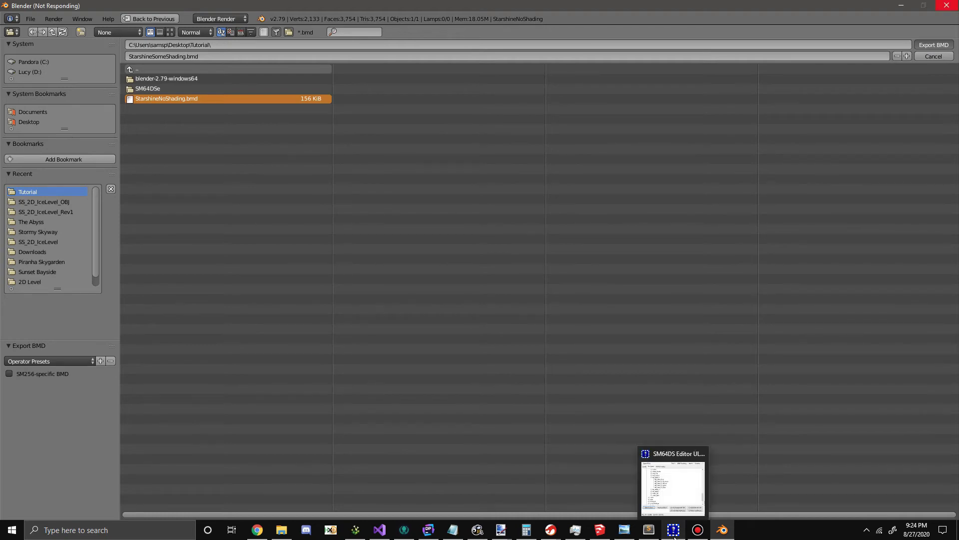
left_click(674, 529)
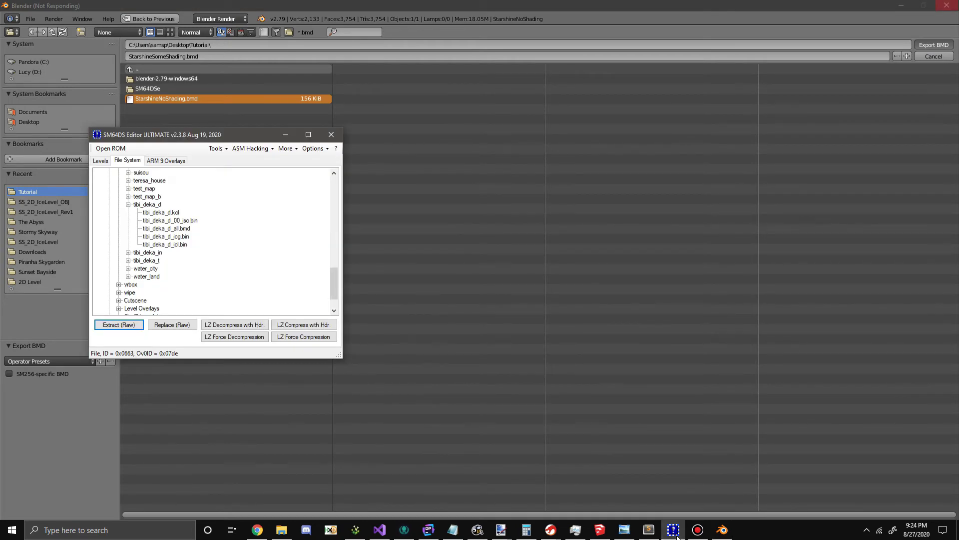
left_click(674, 530)
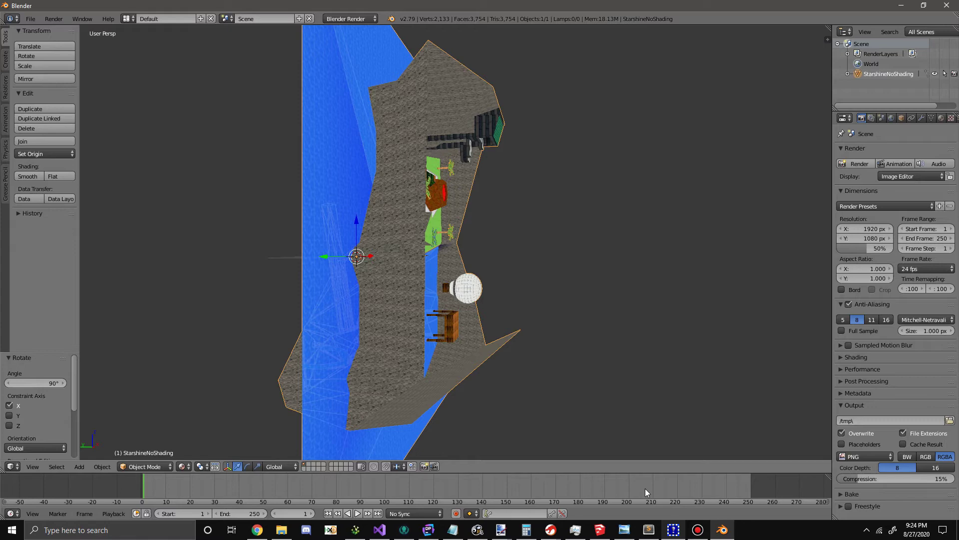
left_click(674, 529)
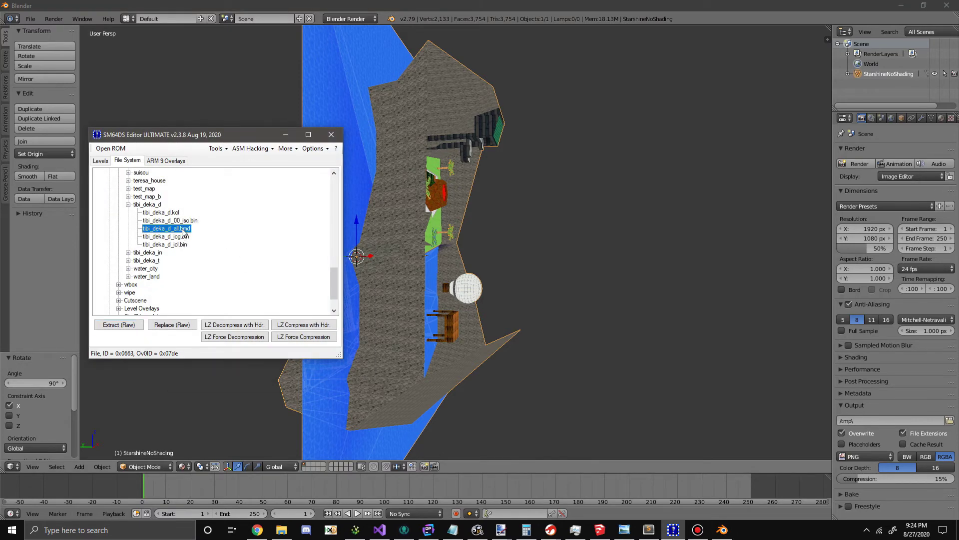
left_click(181, 327)
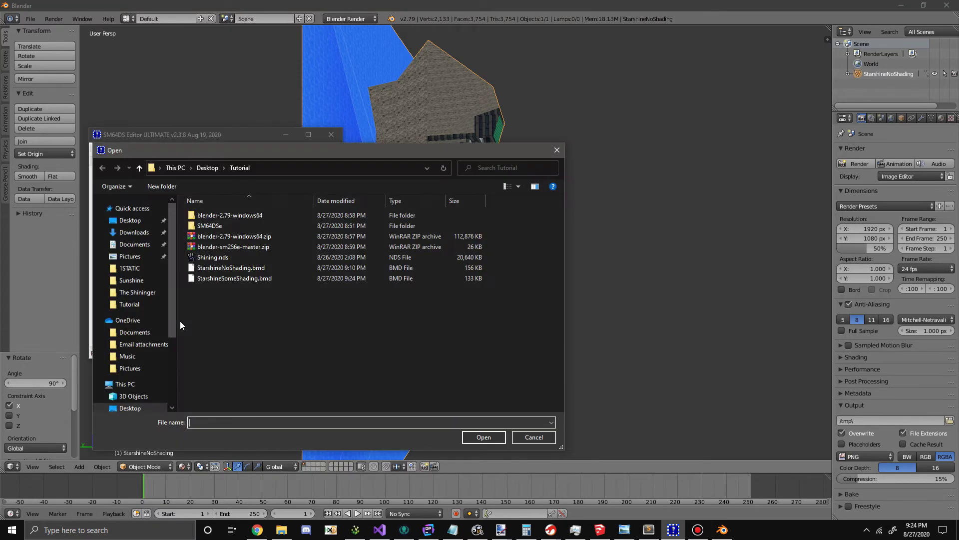
double_click(271, 278)
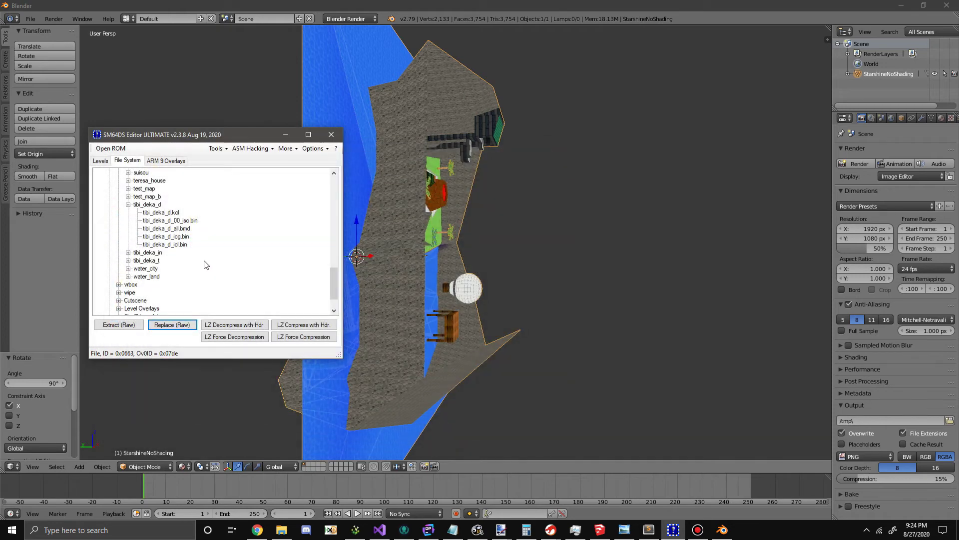
left_click(101, 160)
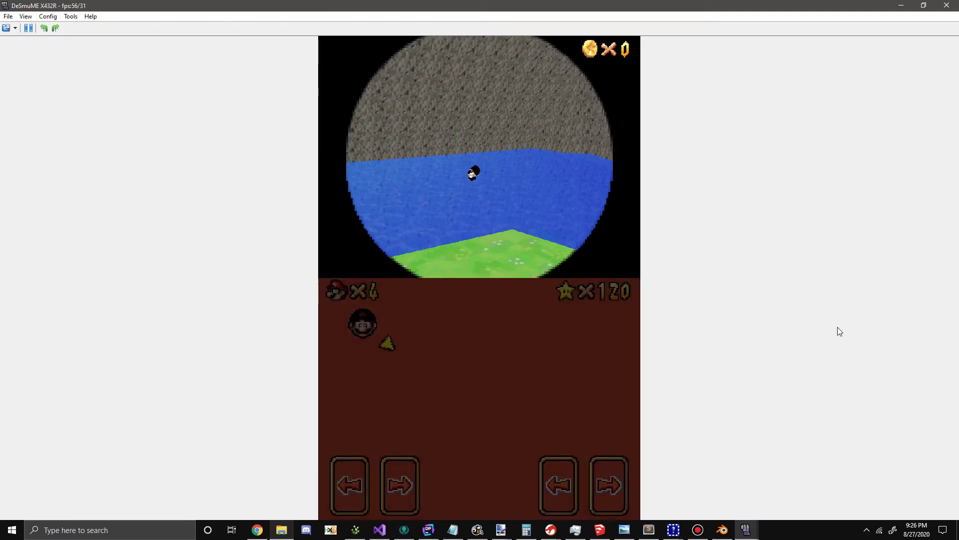
- Run the character across the grass toward the wooden bridge and dive into the water to check the level in play
key("Up")
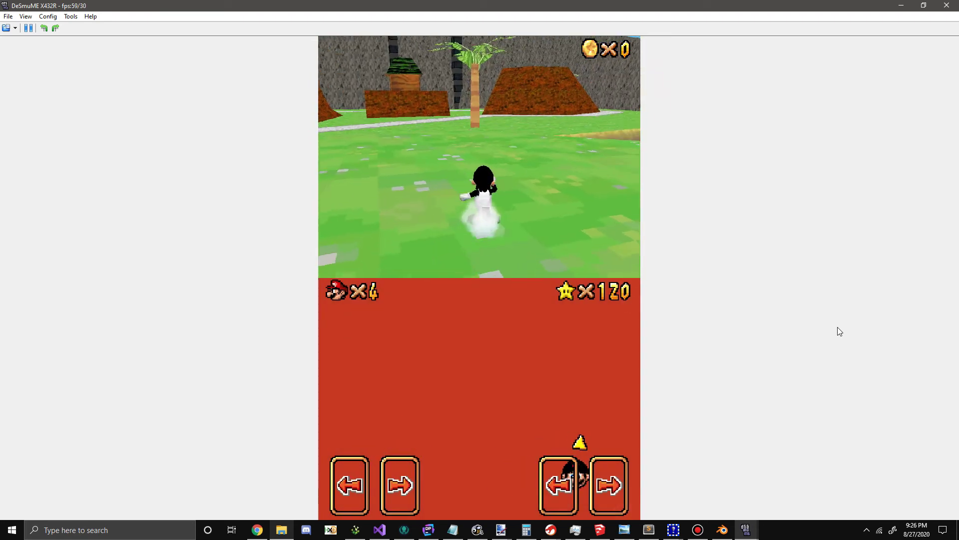
key("Left")
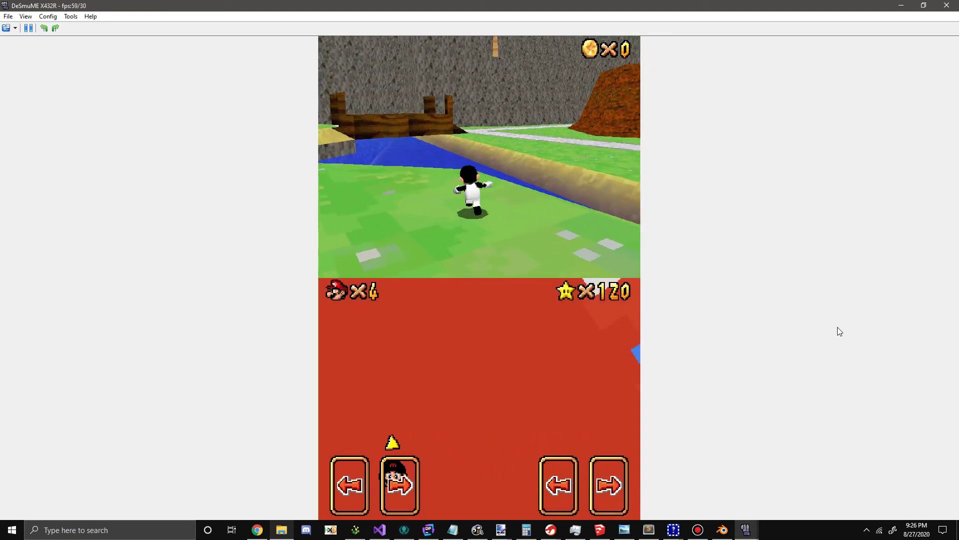
key("Up")
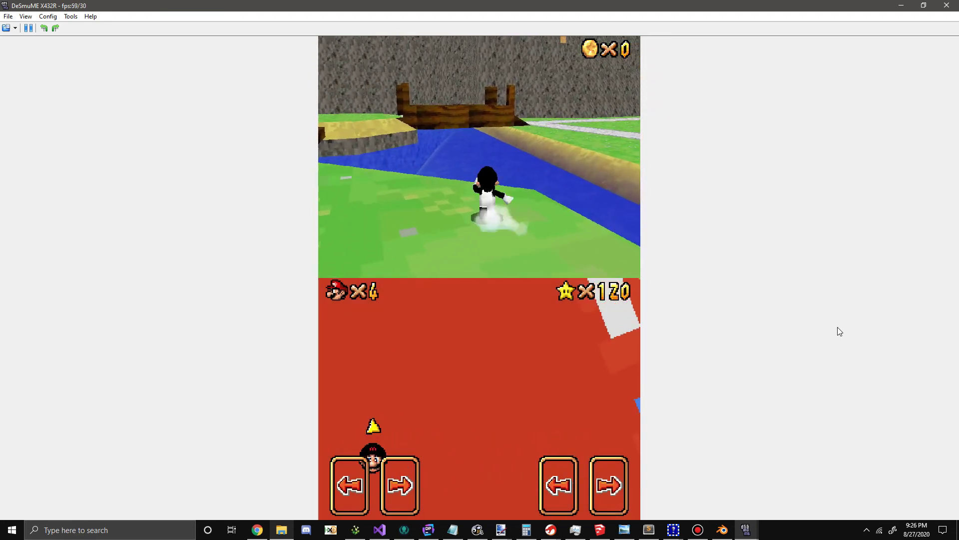
key("Up")
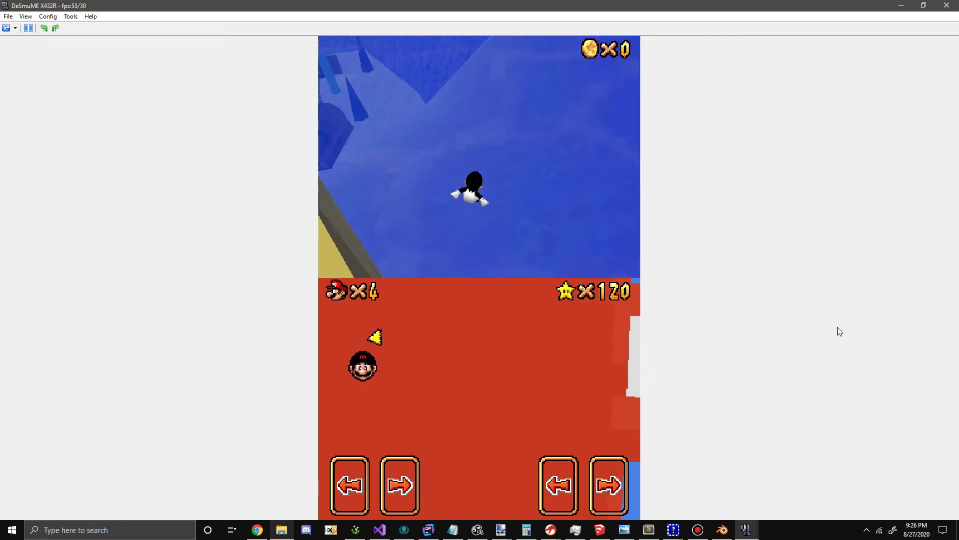
key("Up")
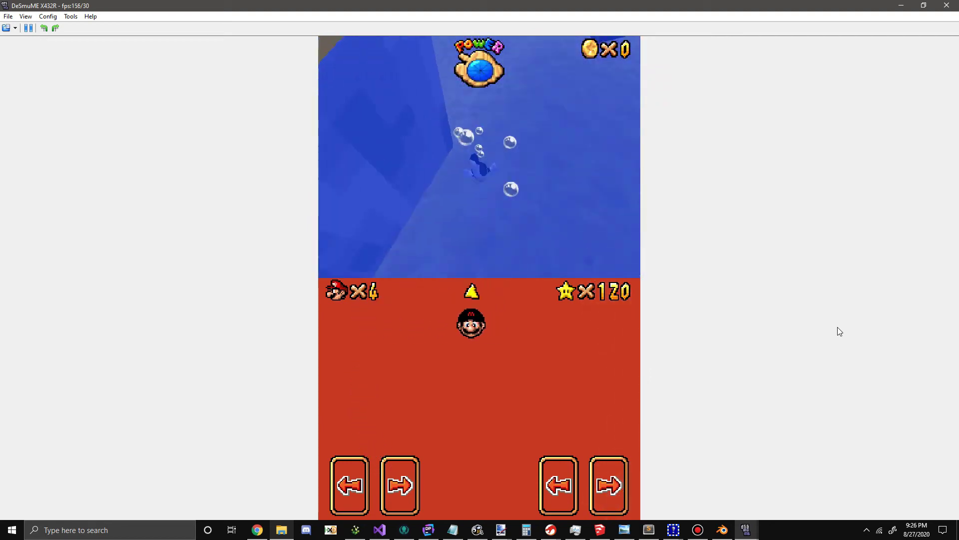
- Swim along the sandy seabed and past the underwater walls to examine their vertex-painted shading
key("Right")
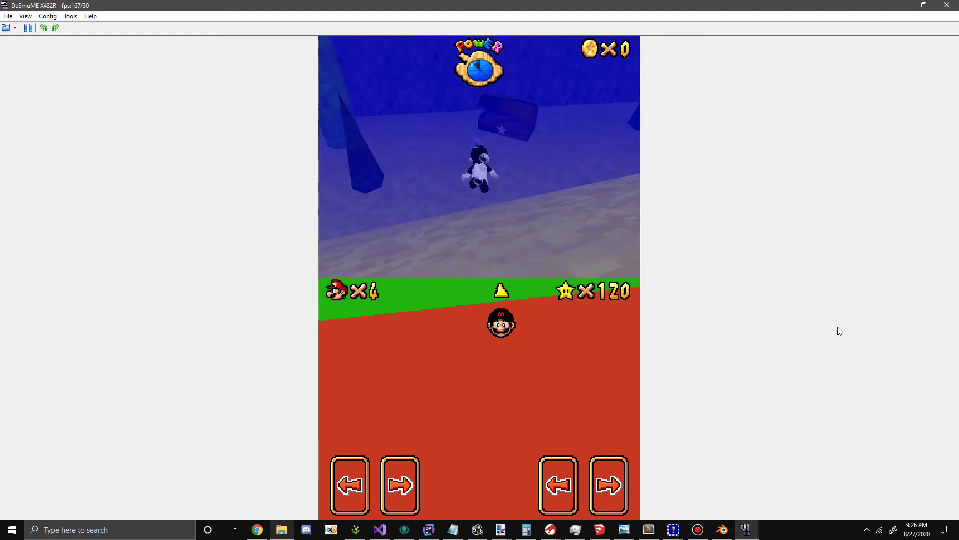
key("Up")
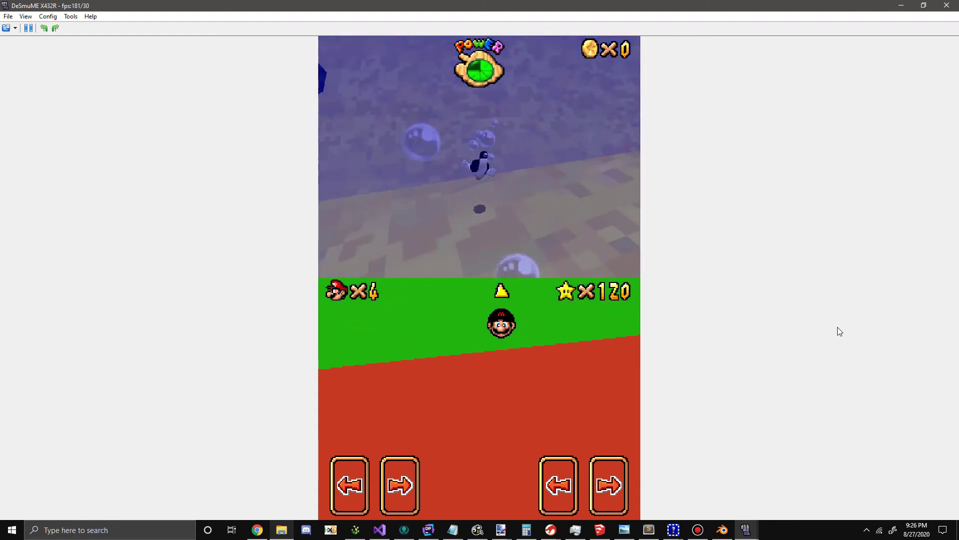
key("Left")
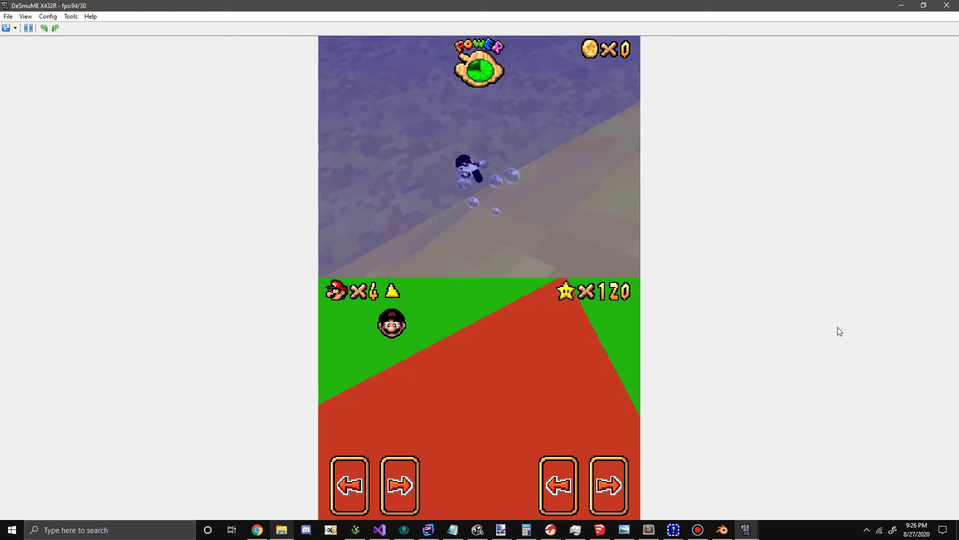
key("Right")
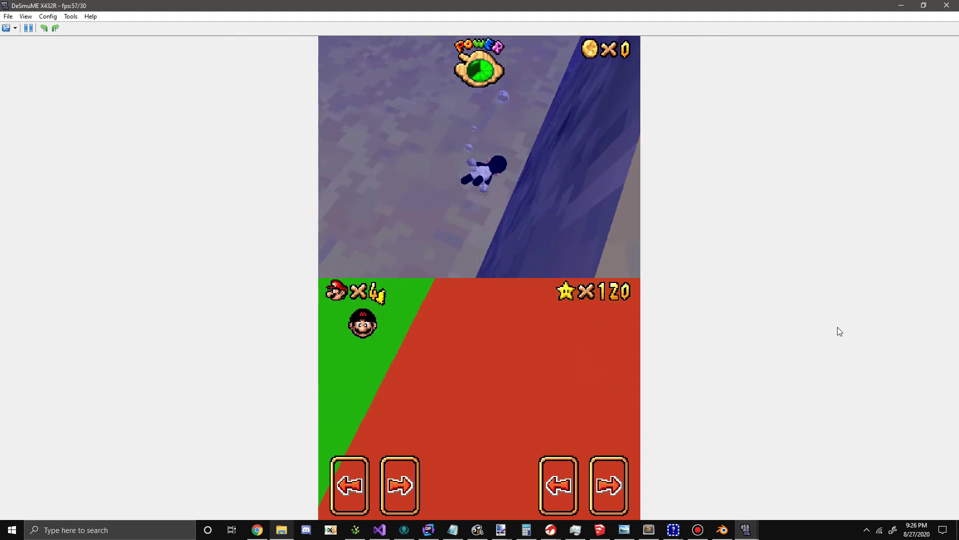
key("Right")
key("Left")
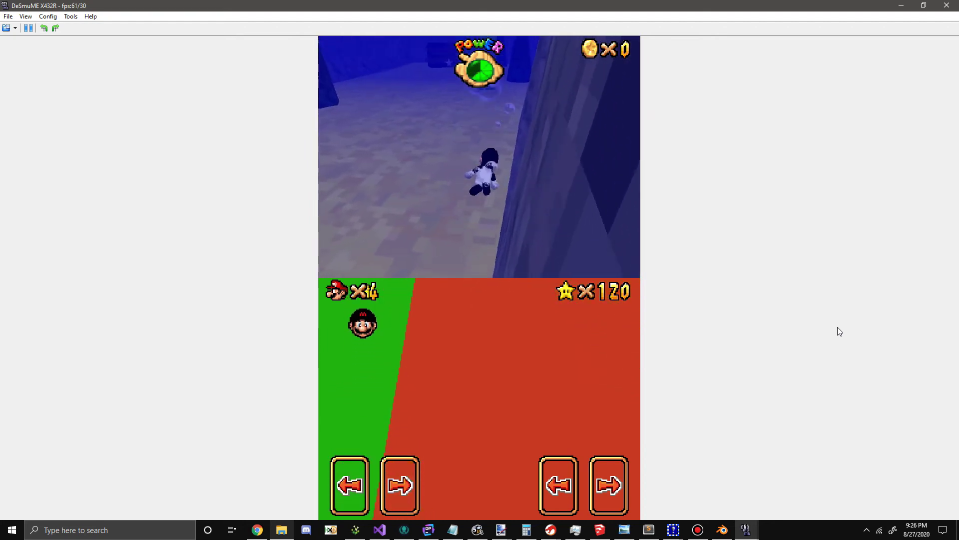
- Swim through the barred opening into the round underwater tunnel to examine the shading of its walls
key("Right")
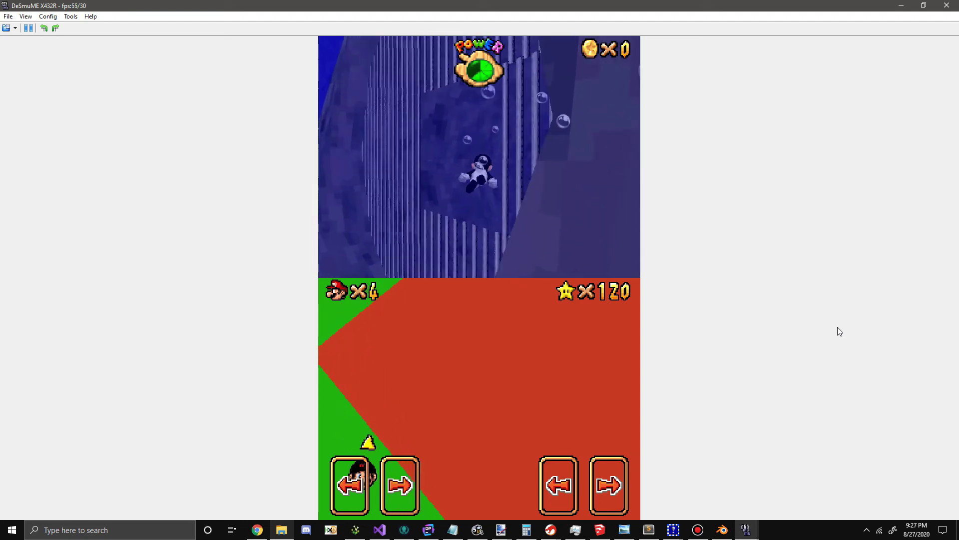
key("Left")
key("Right")
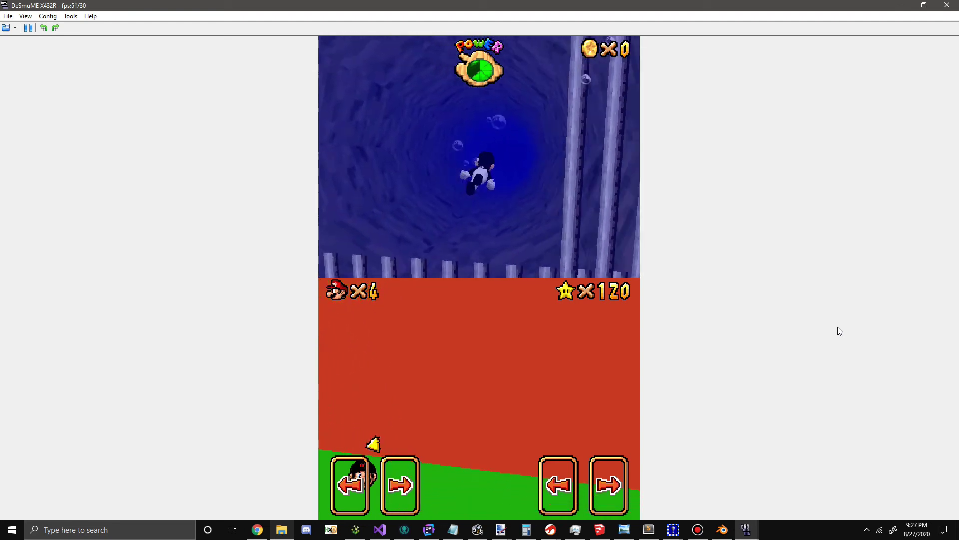
key("Left")
key("Right")
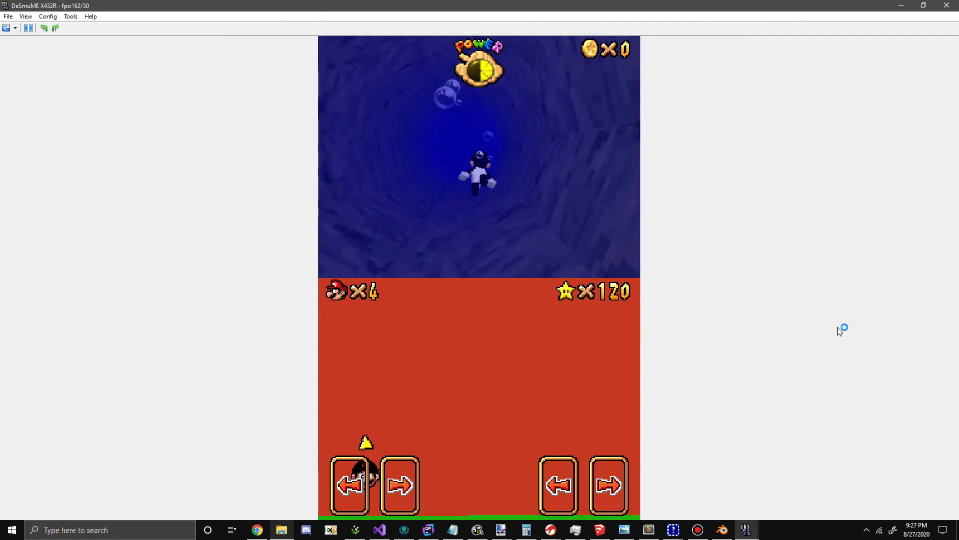